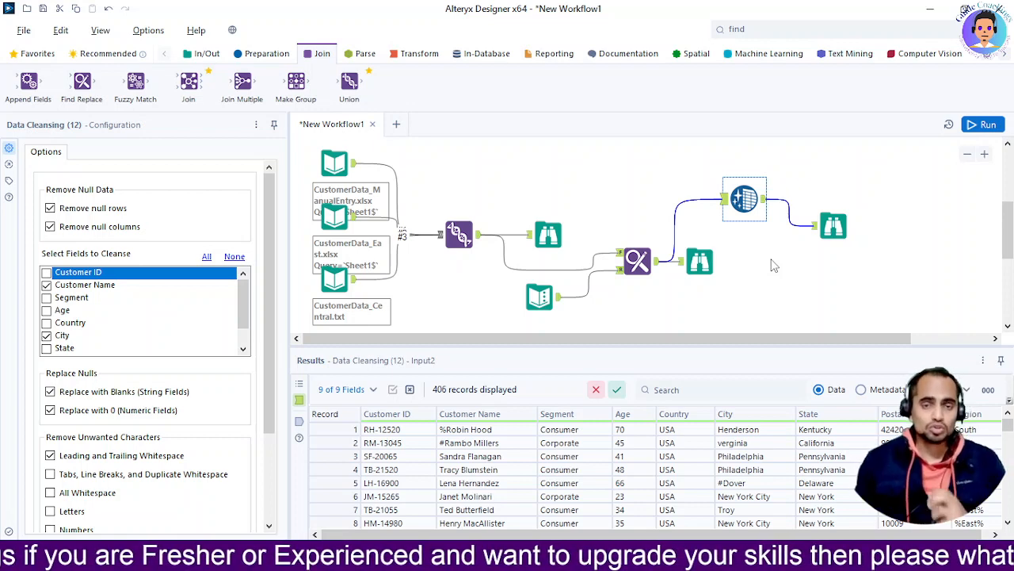
Step: Create a new workflow and place three Input Data tools in a vertical stack on its canvas
click(396, 126)
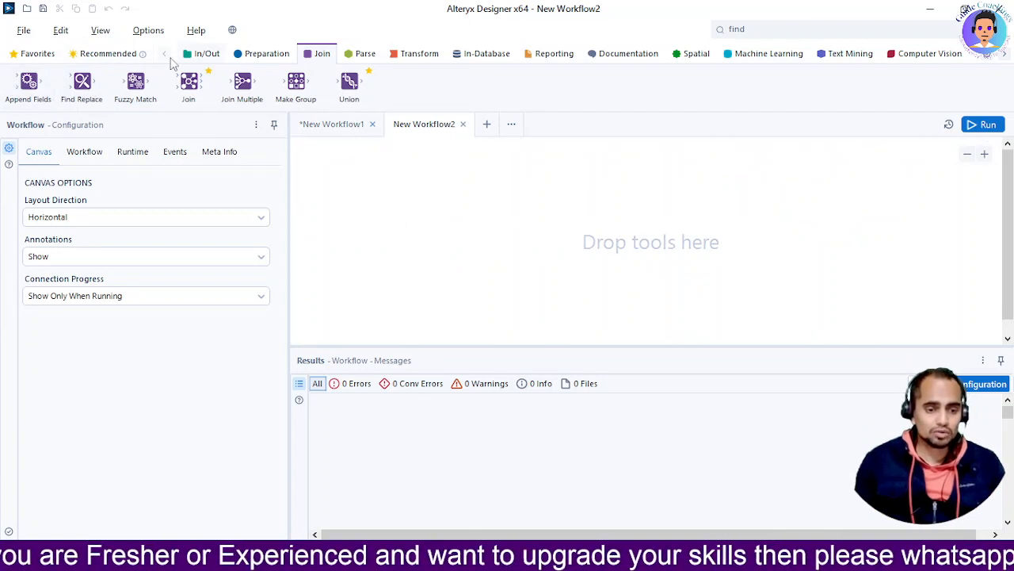
click(202, 54)
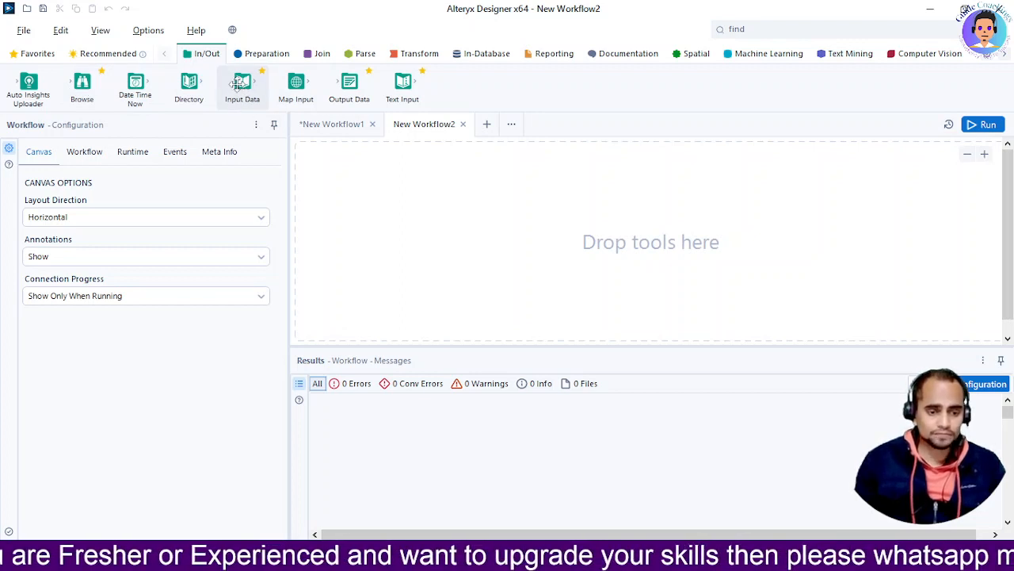
drag(237, 83, 326, 173)
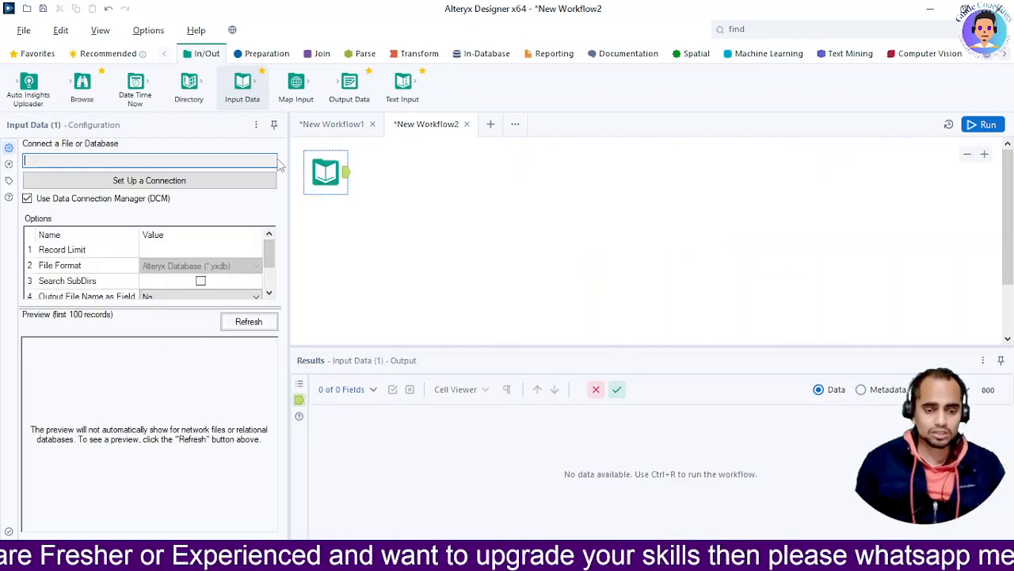
drag(241, 93, 319, 238)
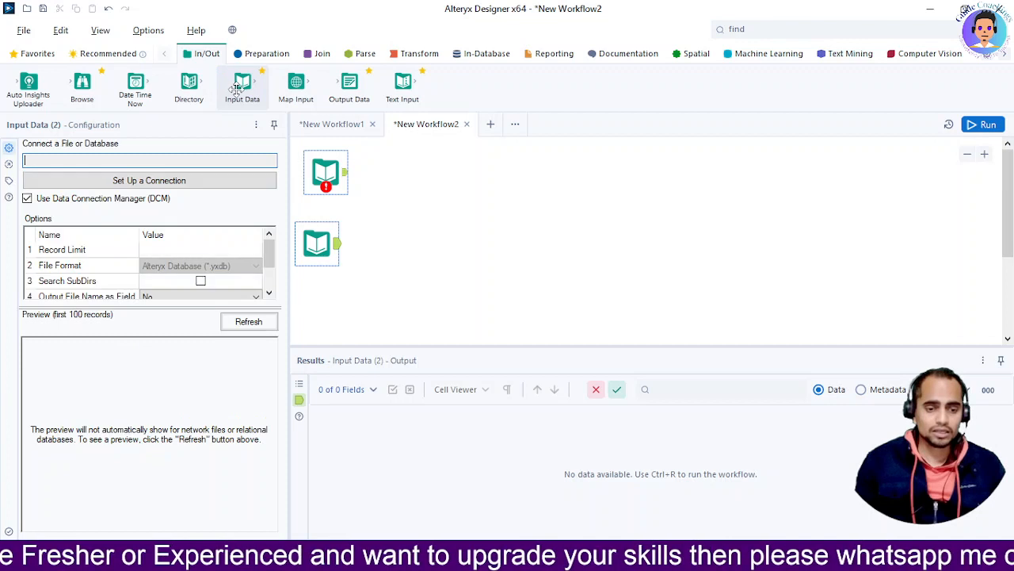
drag(236, 89, 314, 304)
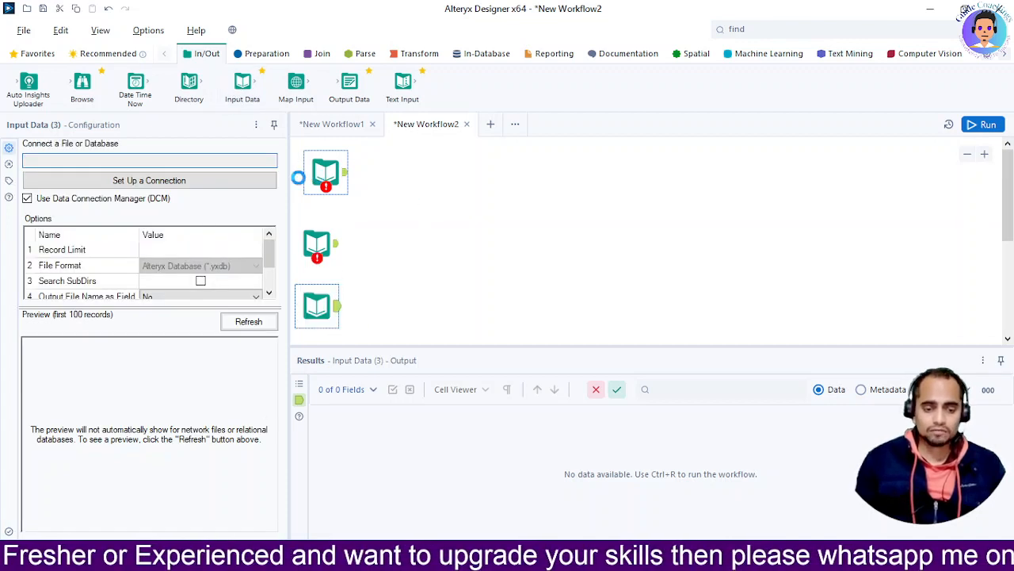
Step: Connect the uppermost Input Data tool to the recent file CustomerData_ManualEntry.xlsx, using Sheet1
click(151, 181)
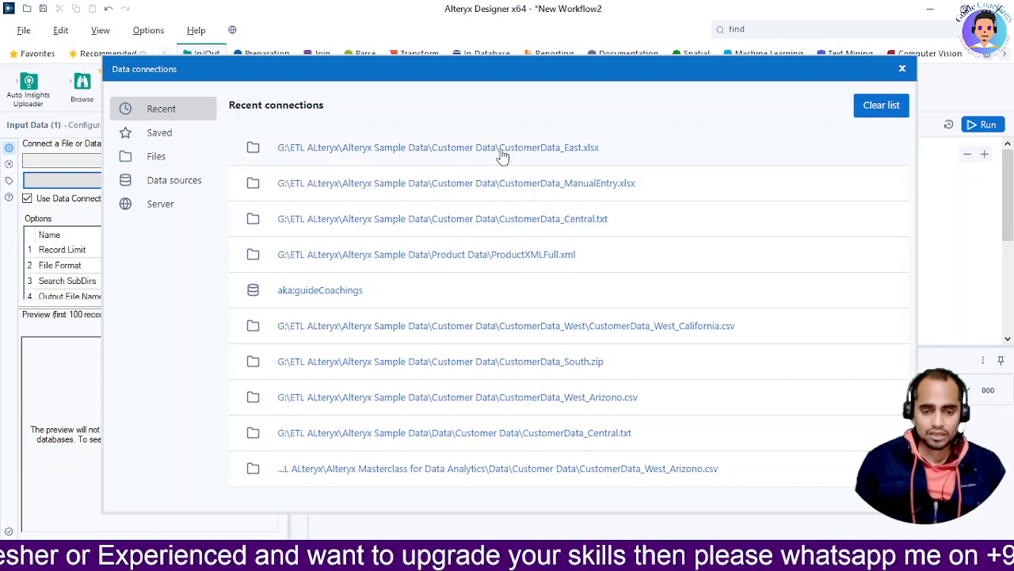
click(549, 183)
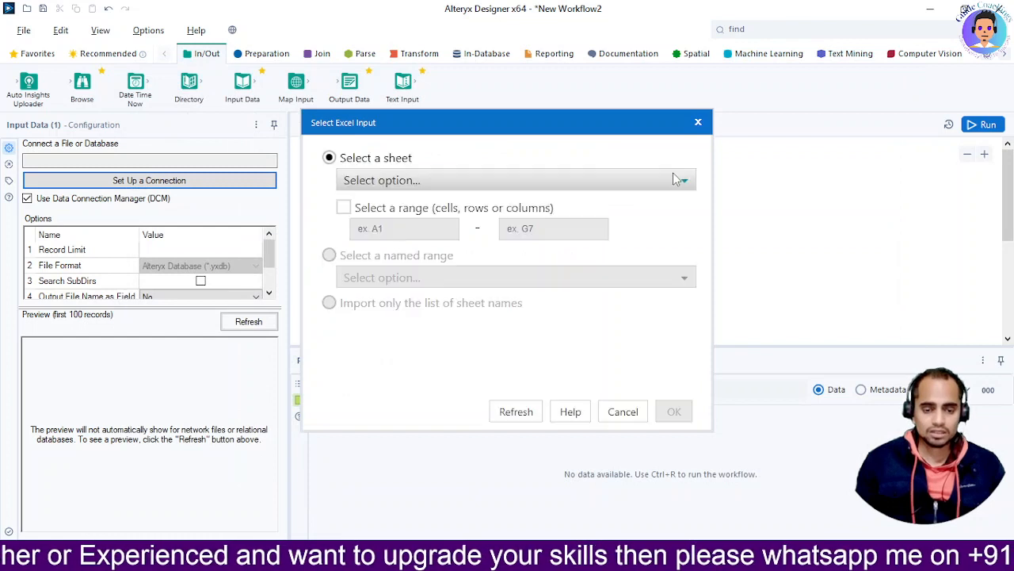
click(674, 411)
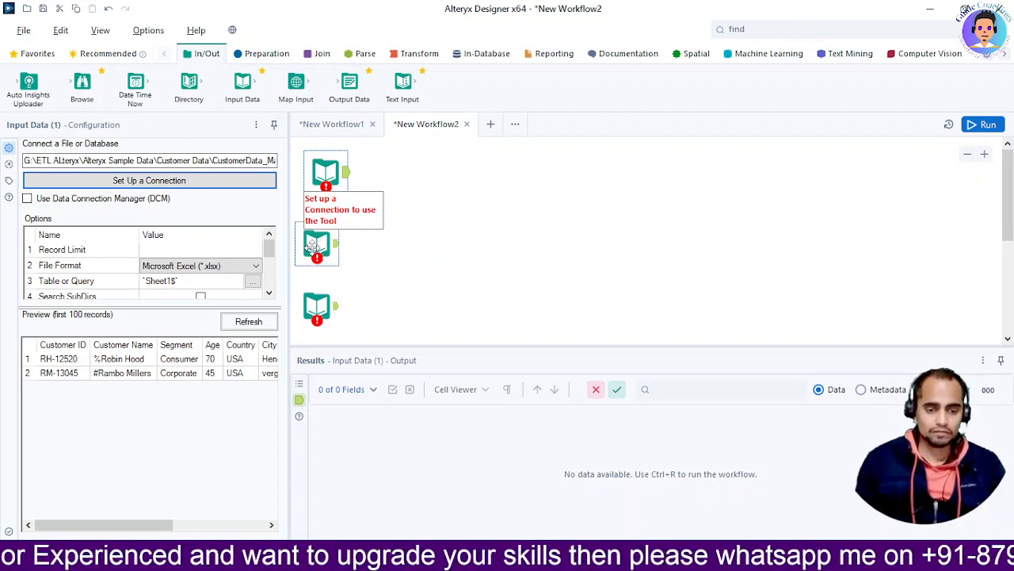
Step: Connect the middle Input Data tool to the recent file CustomerData_East.xlsx, using Sheet1
click(315, 245)
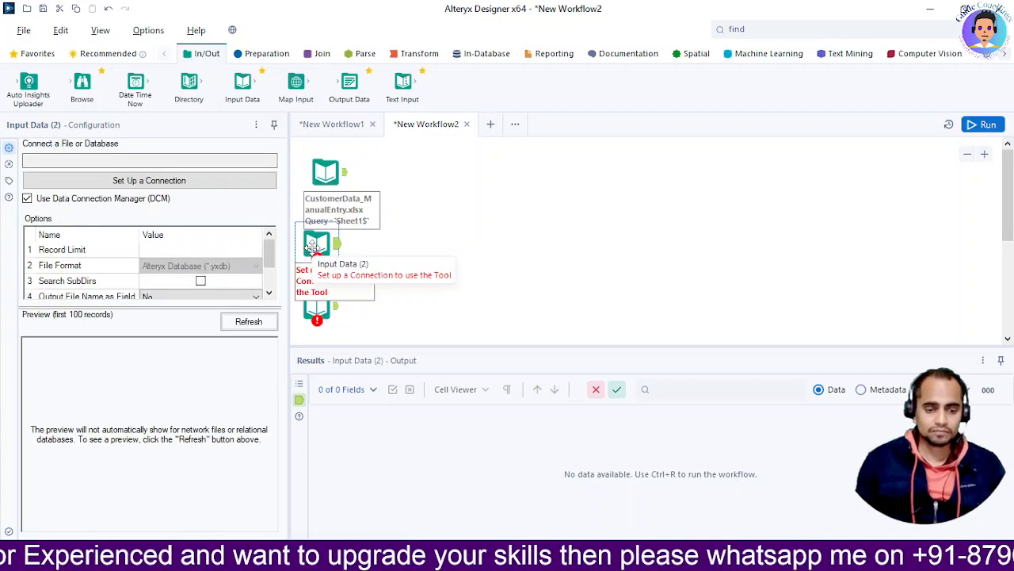
click(174, 181)
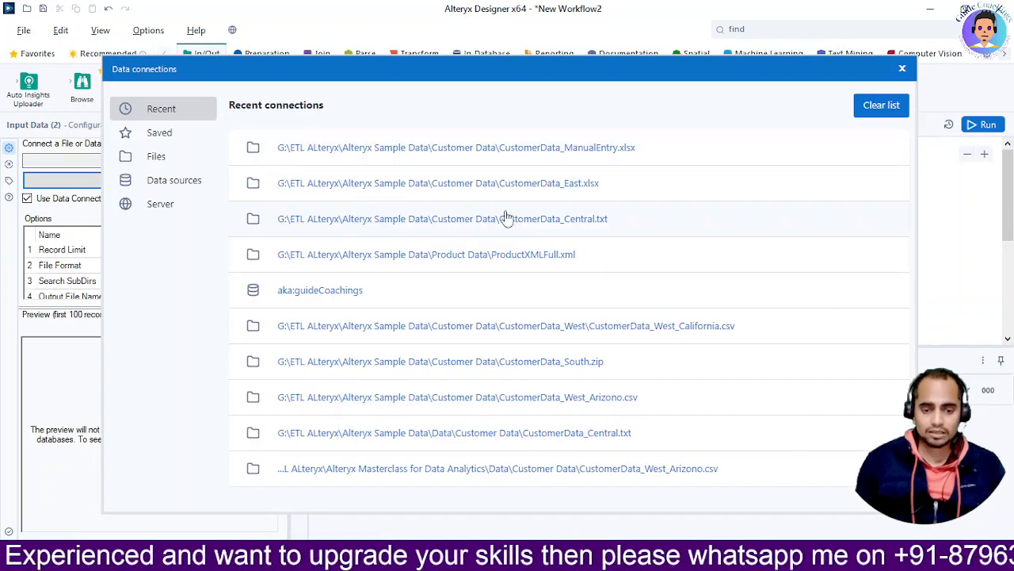
click(331, 185)
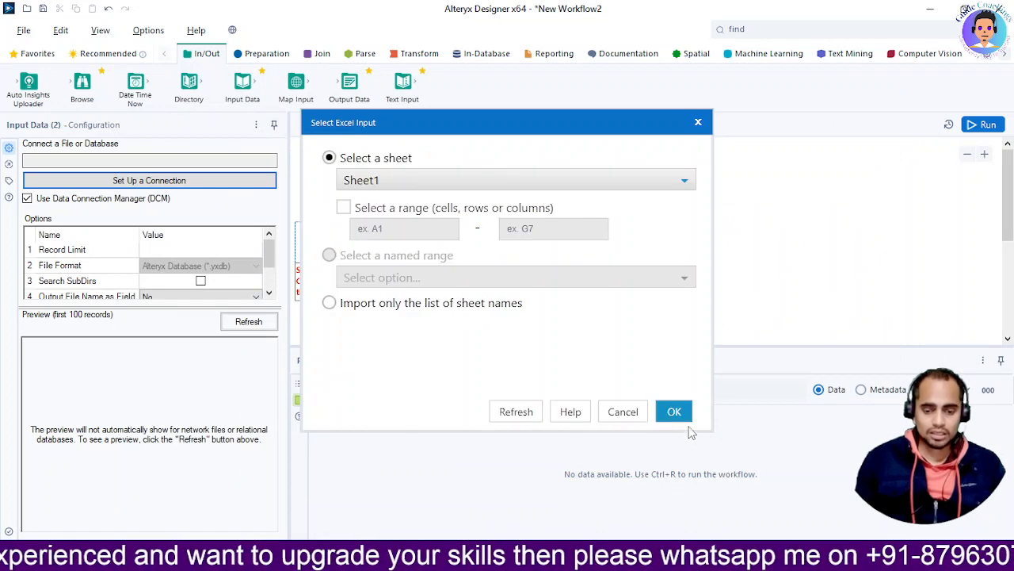
click(672, 411)
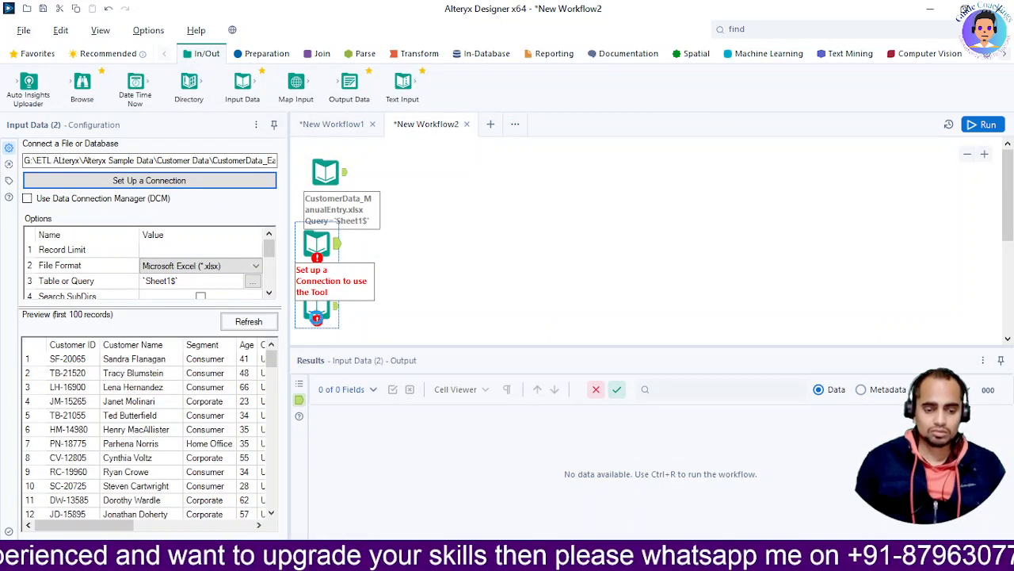
Step: Try to connect the lowest Input Data tool to CustomerData_Central.txt, reading it as the built-in Alteryx Database (*.yxdb) type
click(317, 313)
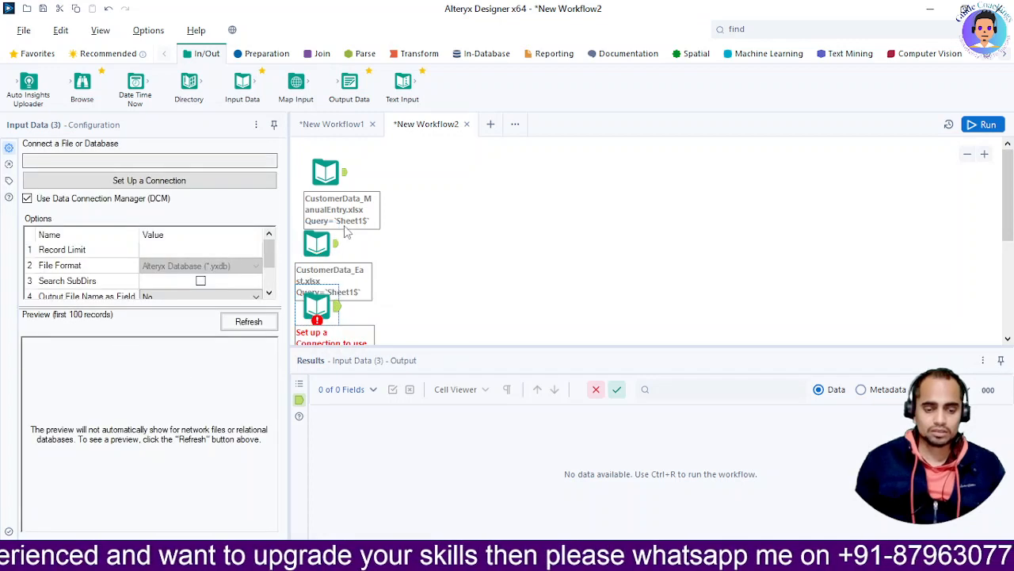
click(159, 186)
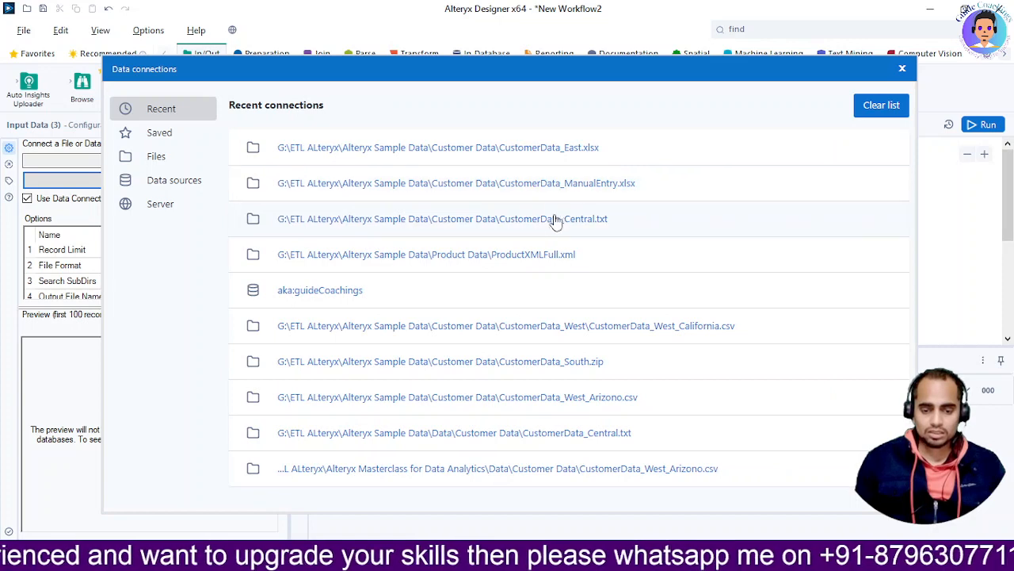
click(529, 230)
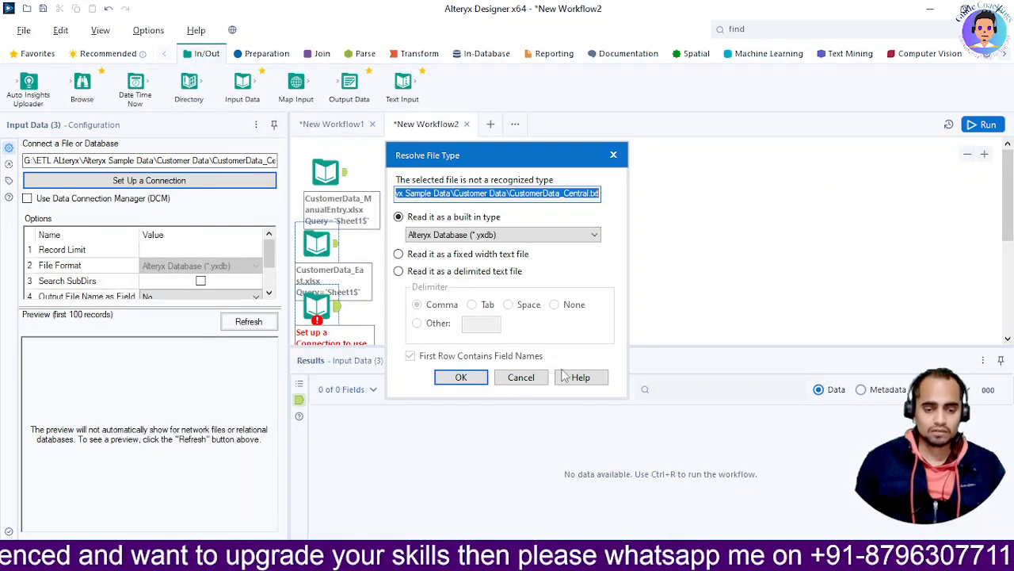
click(477, 377)
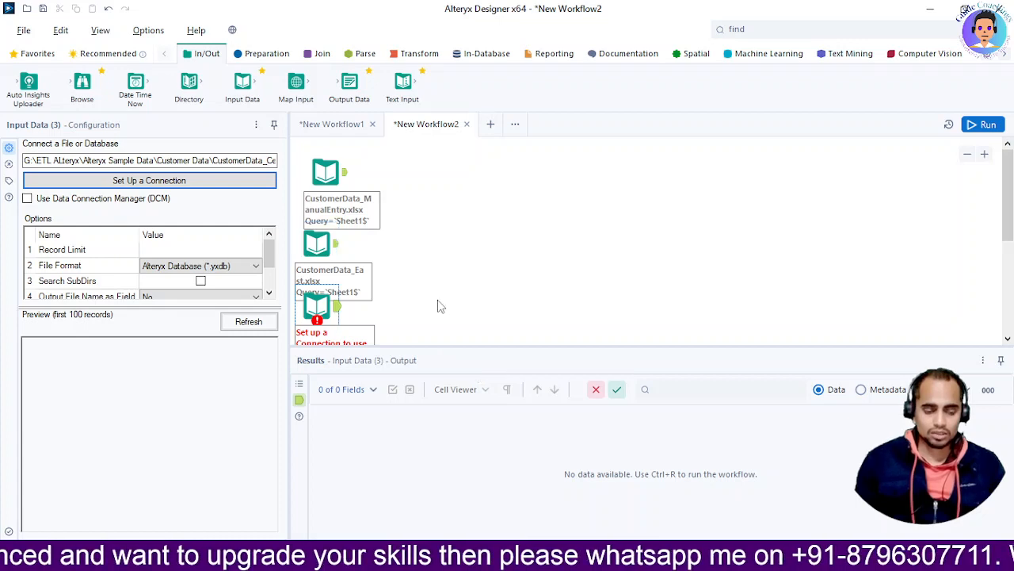
scroll(436, 303, down, 1)
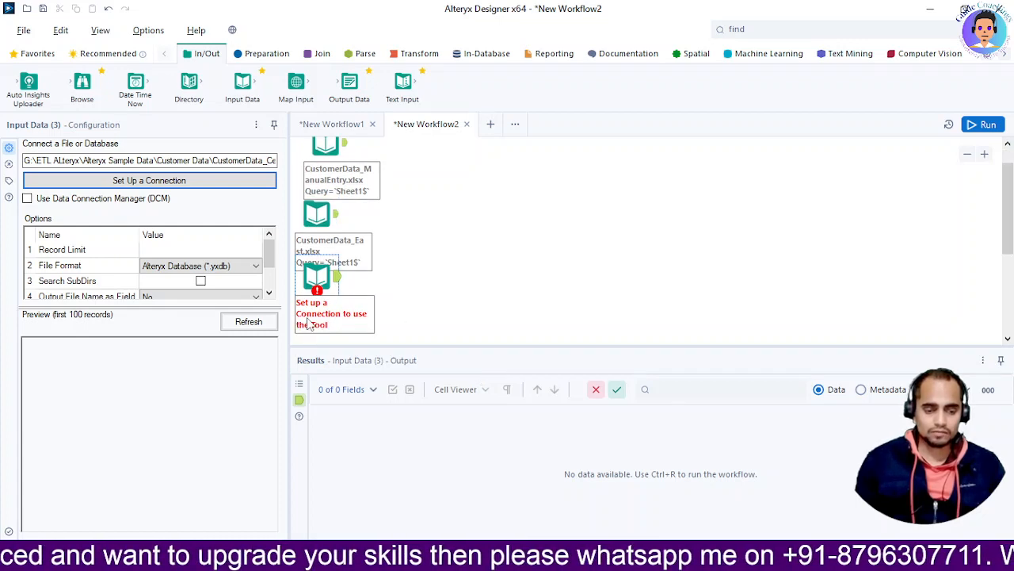
Step: Connect the lowest Input Data tool to CustomerData_Central.txt, reading it as a tab-delimited text file with field names in the first row
click(186, 182)
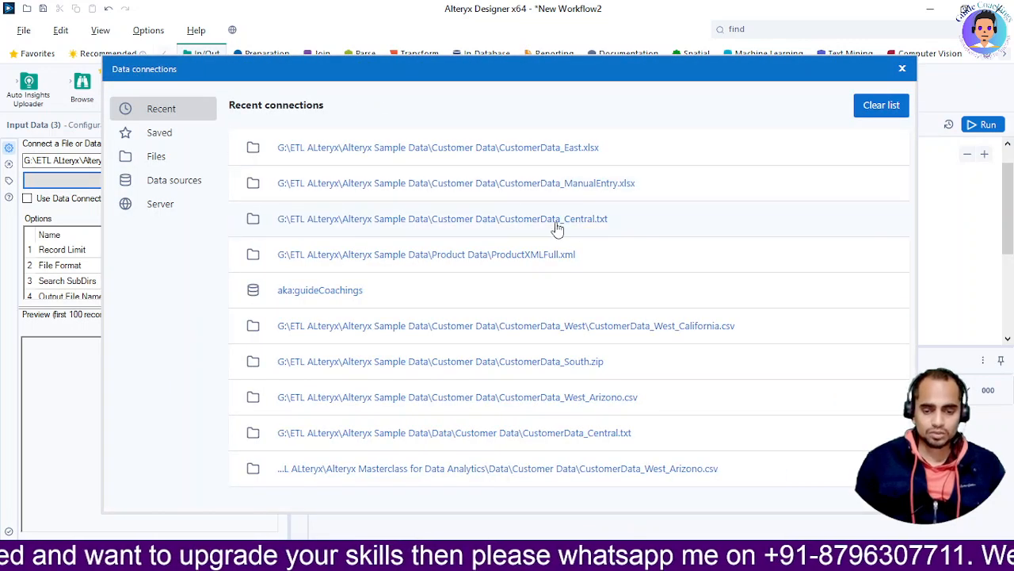
click(588, 221)
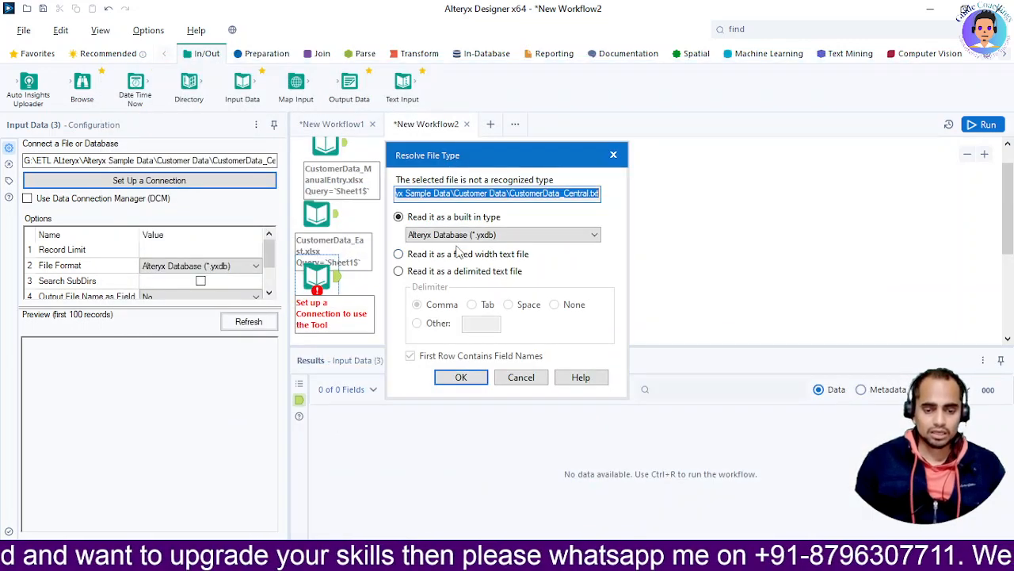
click(400, 272)
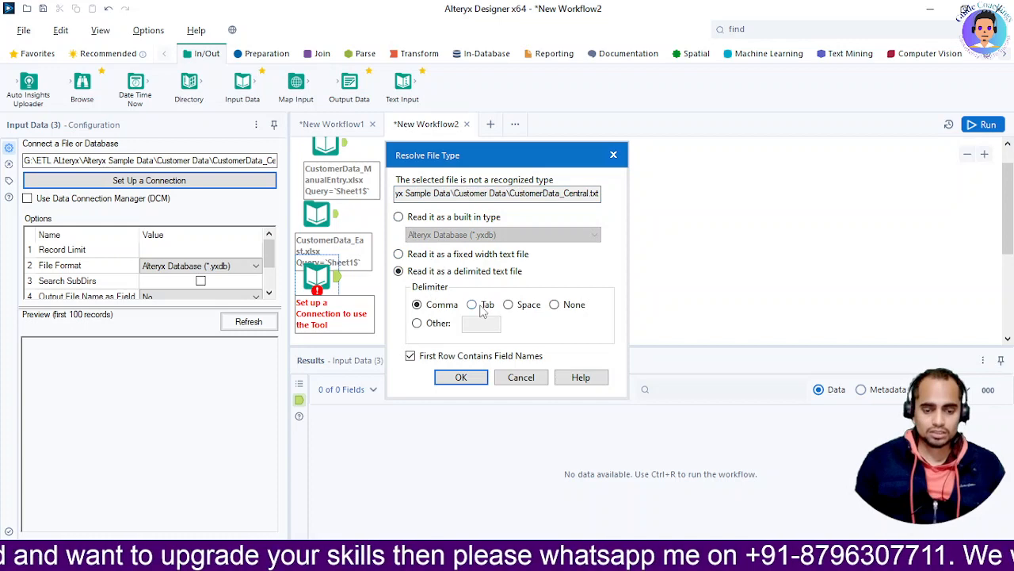
click(473, 305)
click(461, 377)
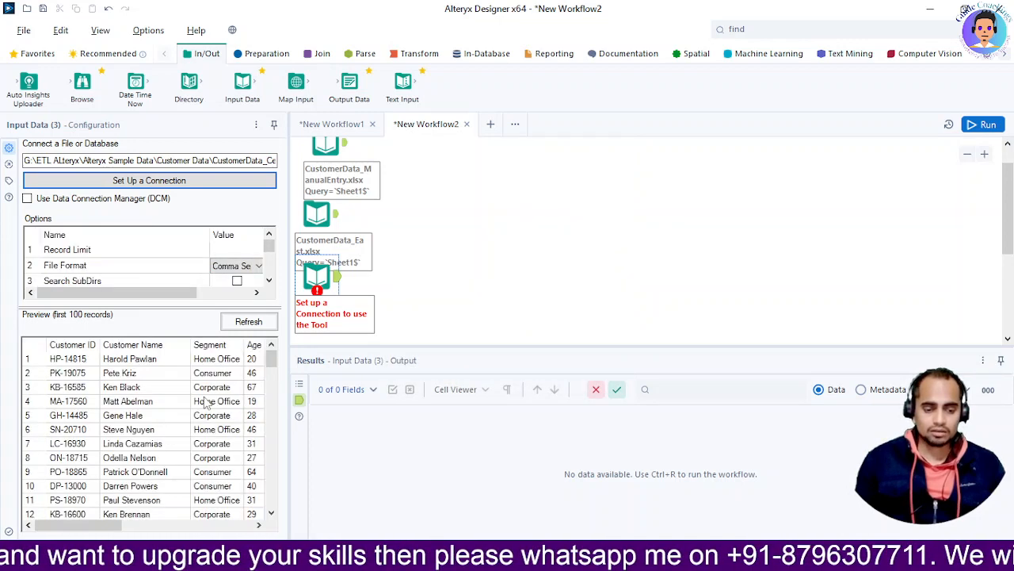
click(461, 278)
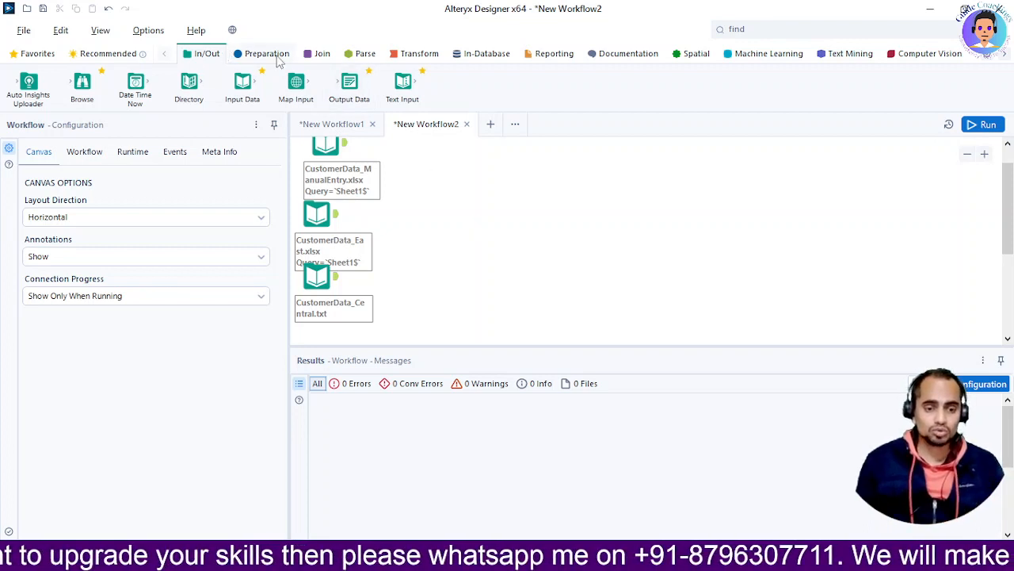
Step: Place a Union tool on the canvas beside the three Input Data tools
click(319, 54)
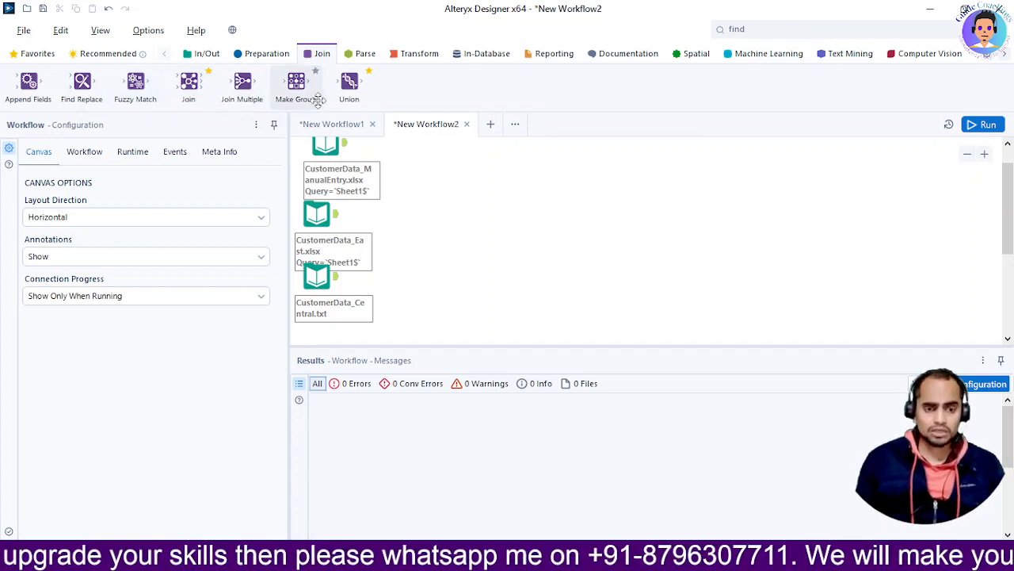
drag(349, 84, 441, 227)
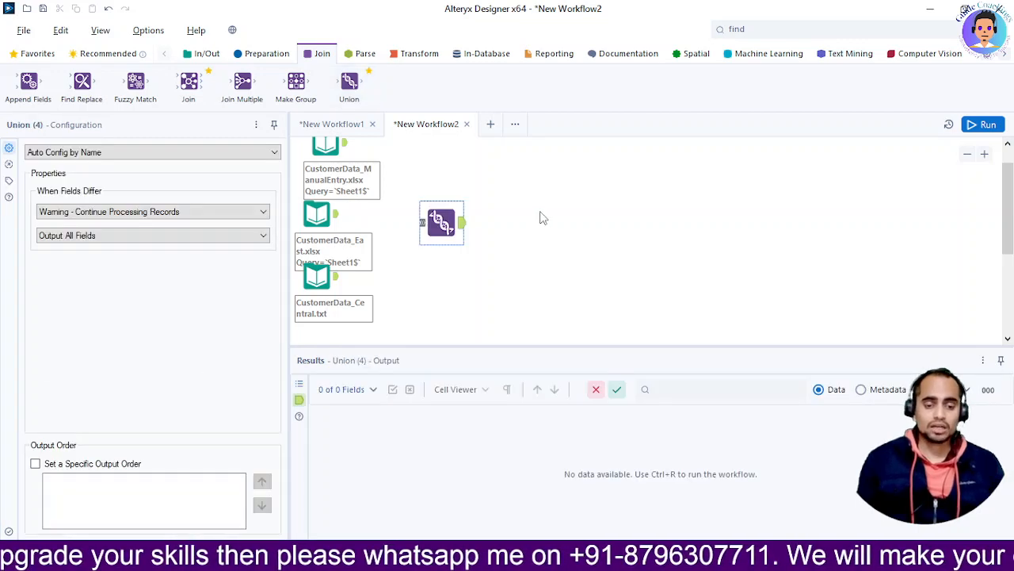
scroll(566, 244, up, 1)
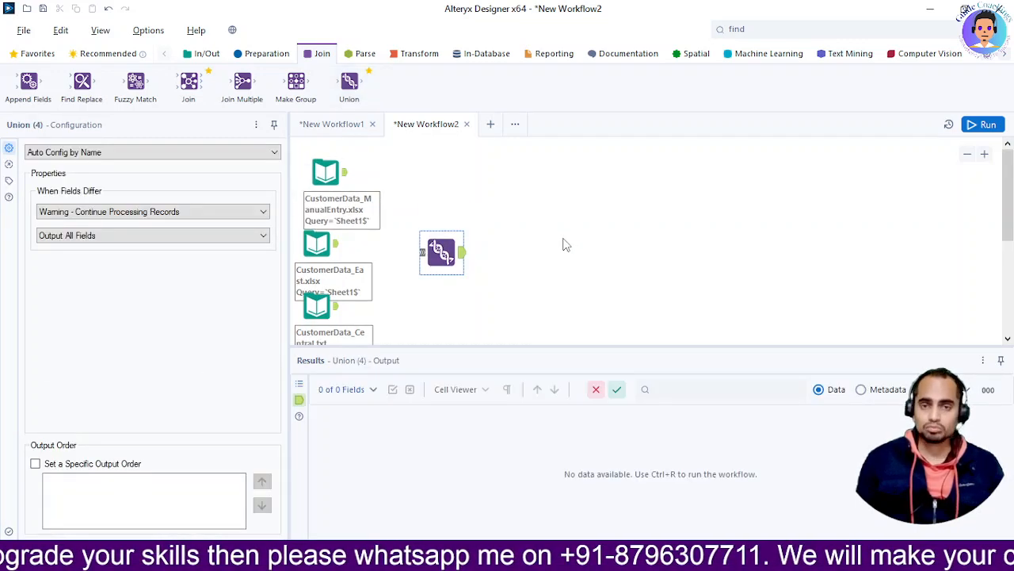
scroll(566, 244, down, 1)
scroll(563, 244, up, 1)
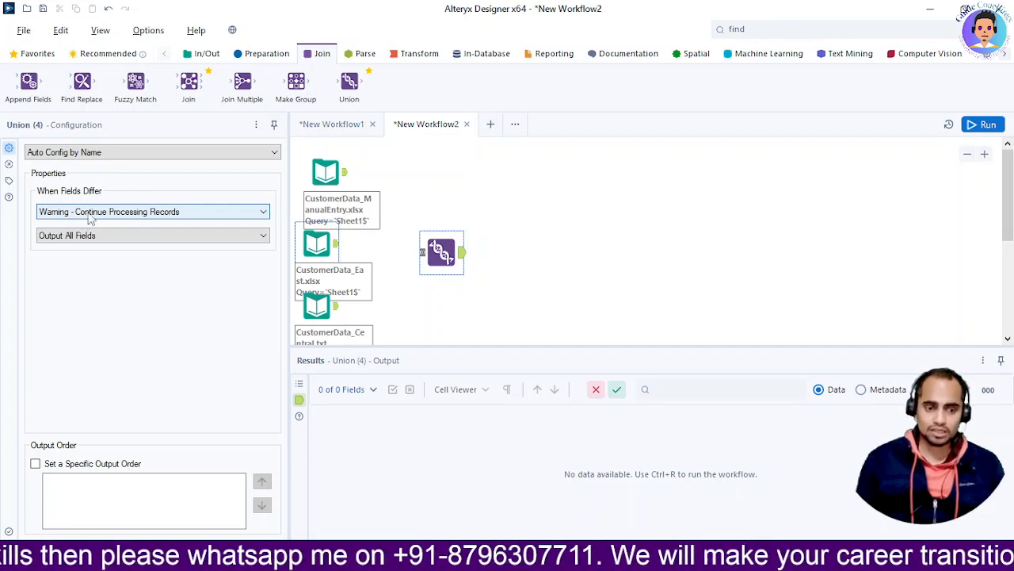
Step: Examine the Union tool's configuration modes and compare the column names in the previews of the three customer data inputs
click(207, 153)
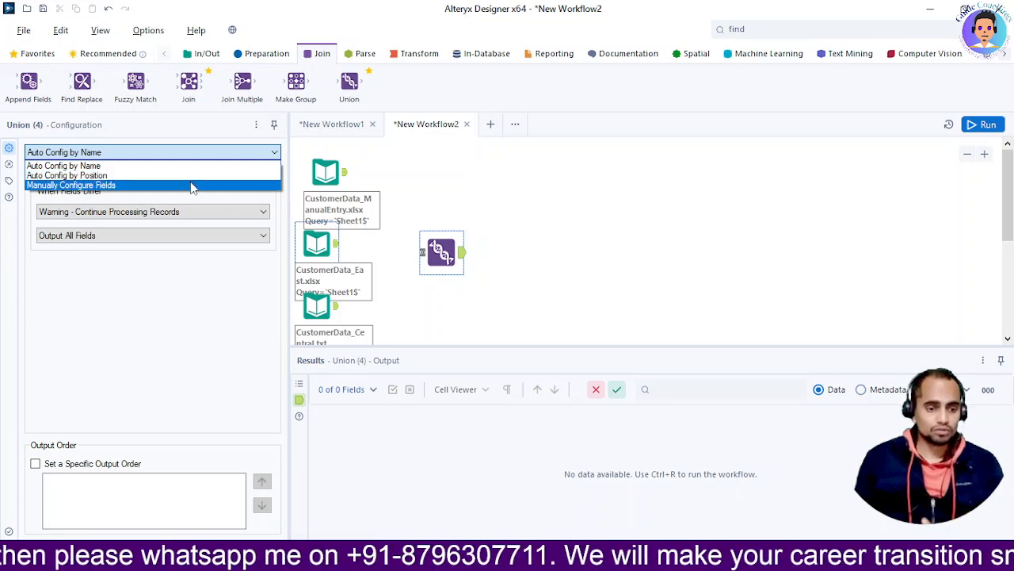
click(573, 199)
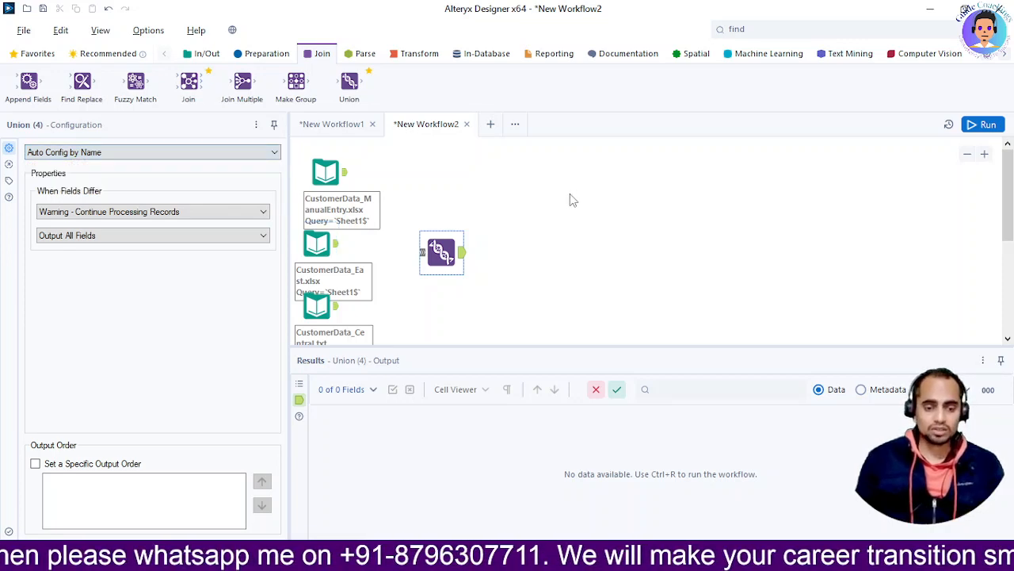
click(340, 177)
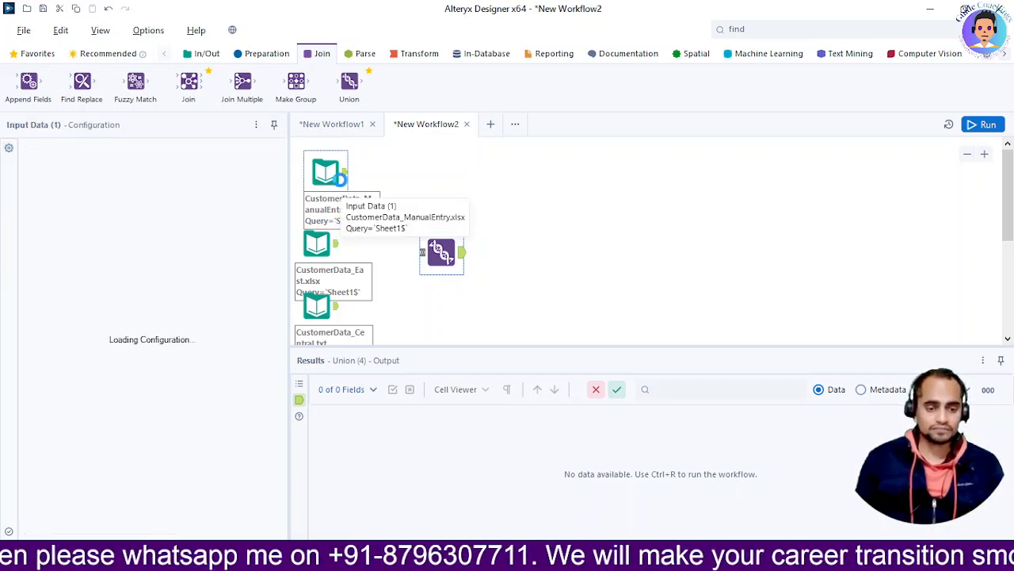
click(318, 243)
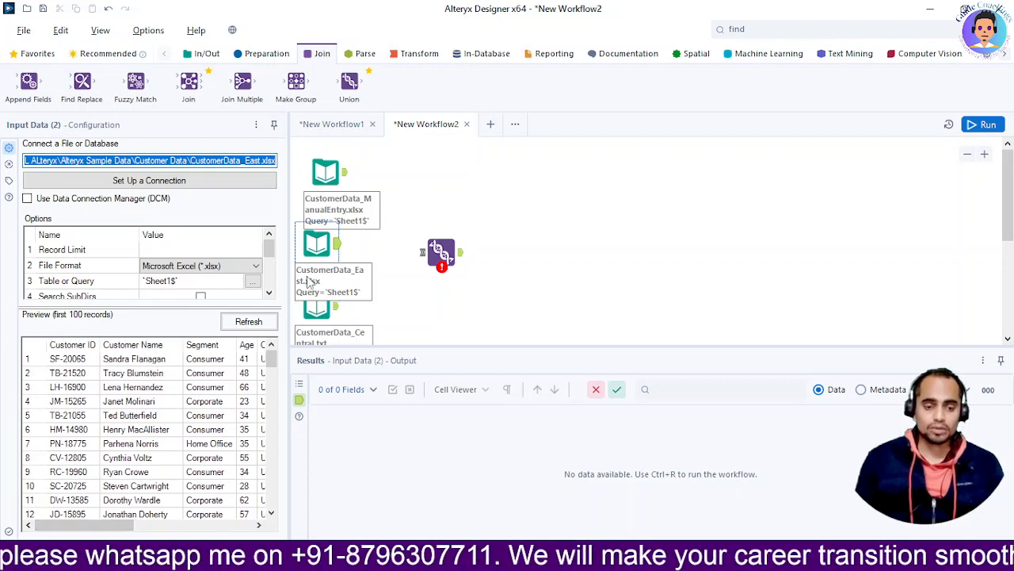
click(331, 176)
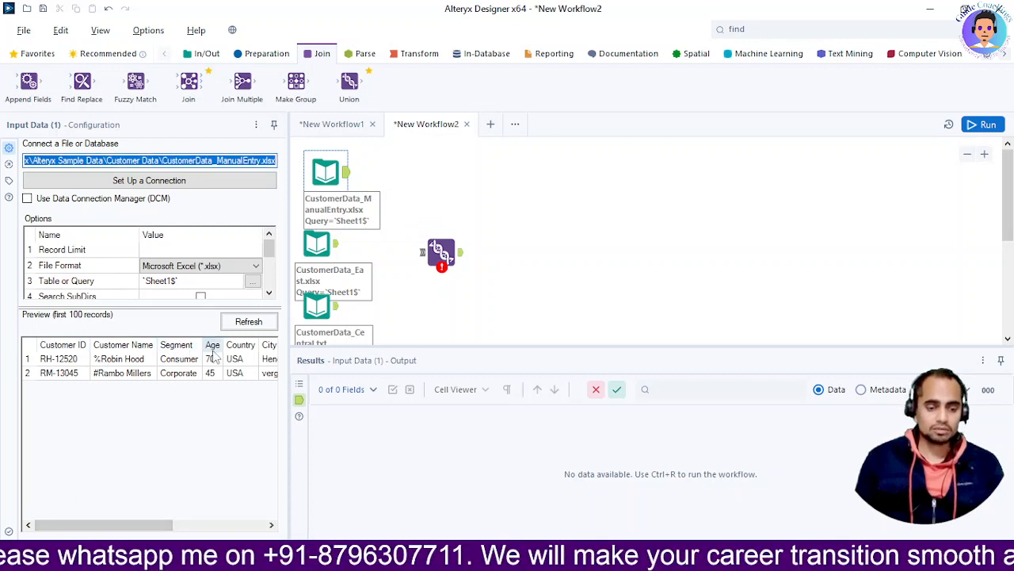
click(320, 257)
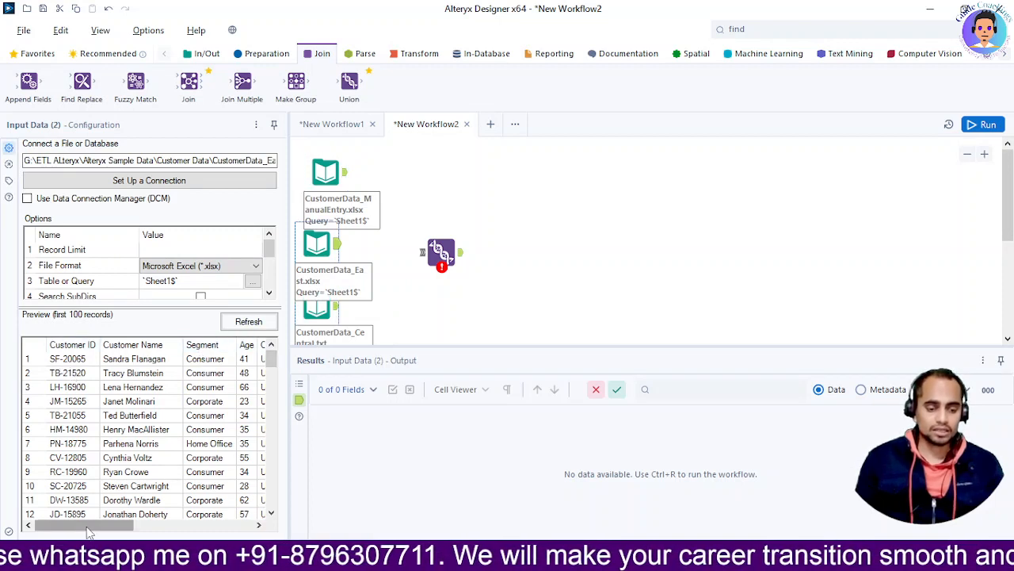
click(326, 313)
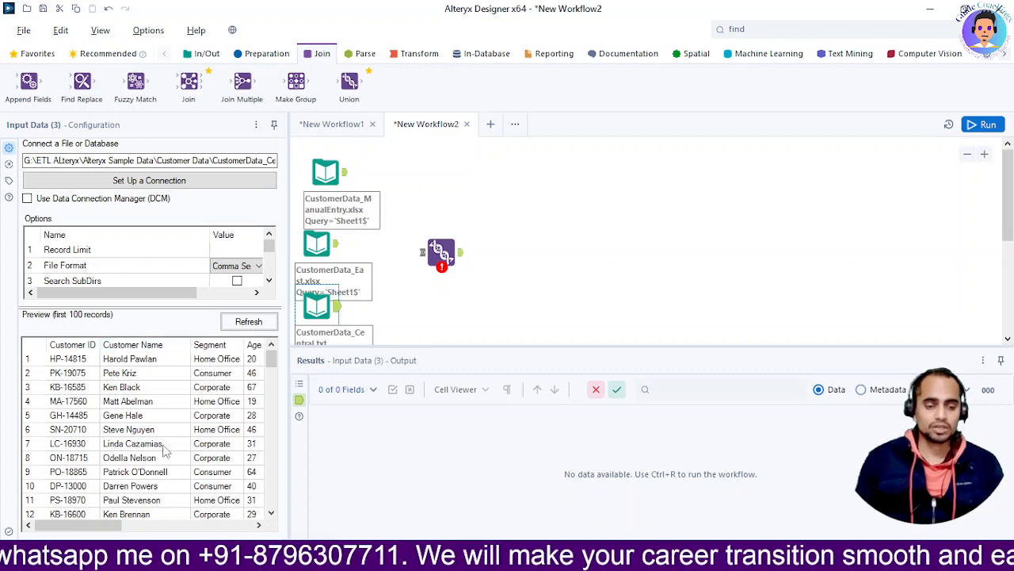
mouse_move(71, 524)
mouse_down()
mouse_move(118, 527)
mouse_move(79, 527)
mouse_up()
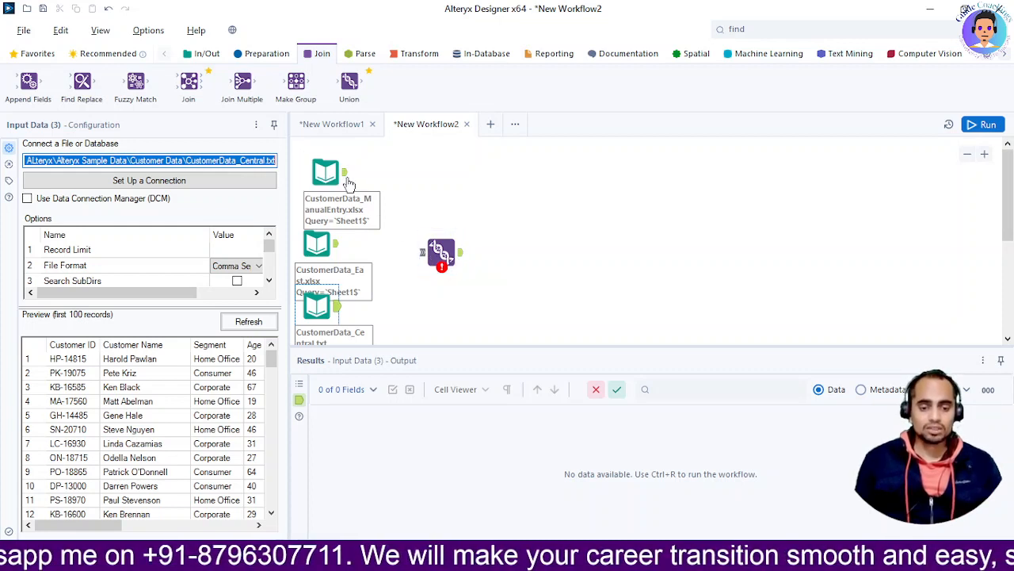
Step: Connect the ManualEntry, East and Central Input Data tools, in that order, to the Union tool's input
drag(346, 173, 423, 252)
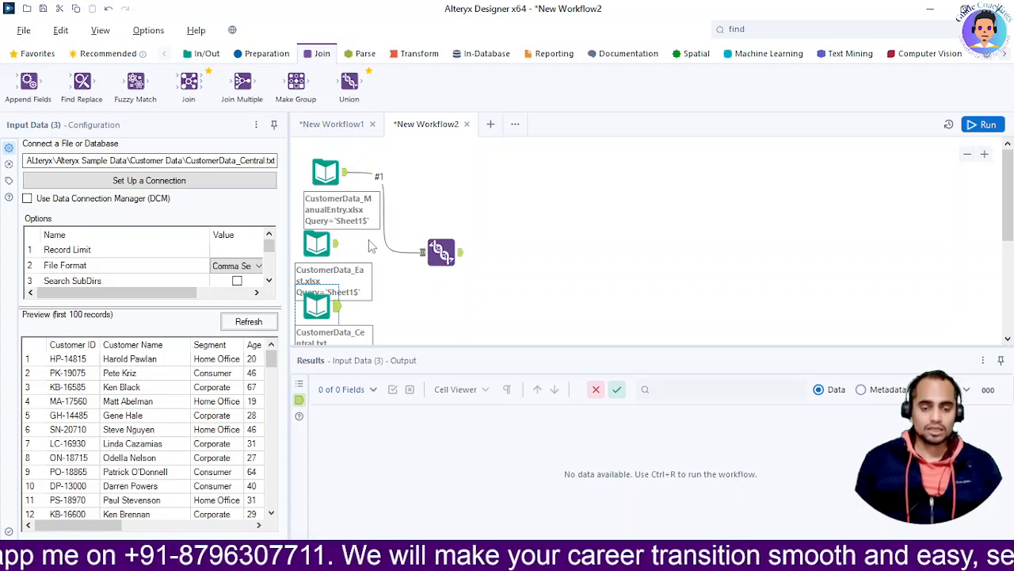
drag(336, 243, 421, 254)
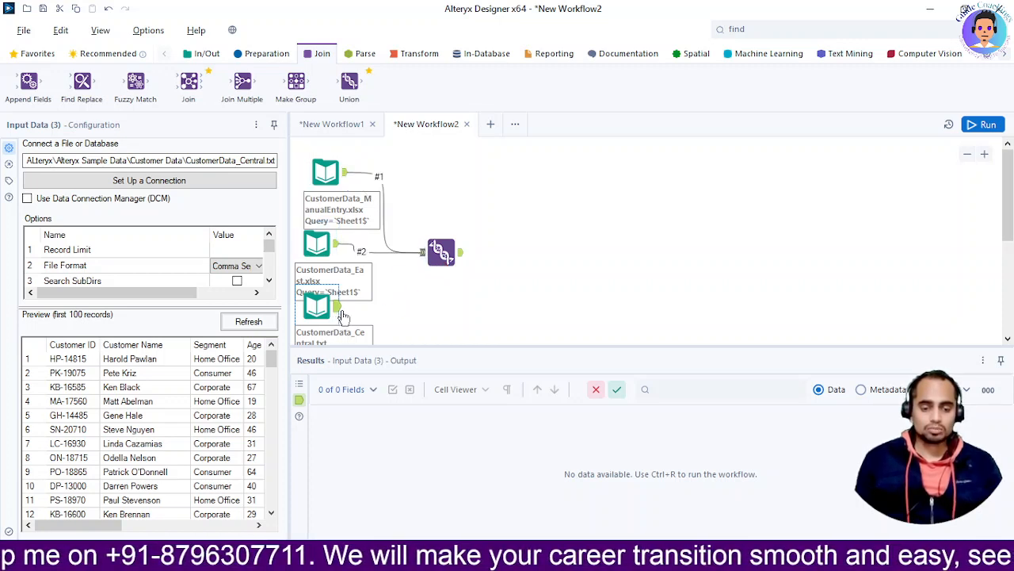
drag(337, 306, 433, 267)
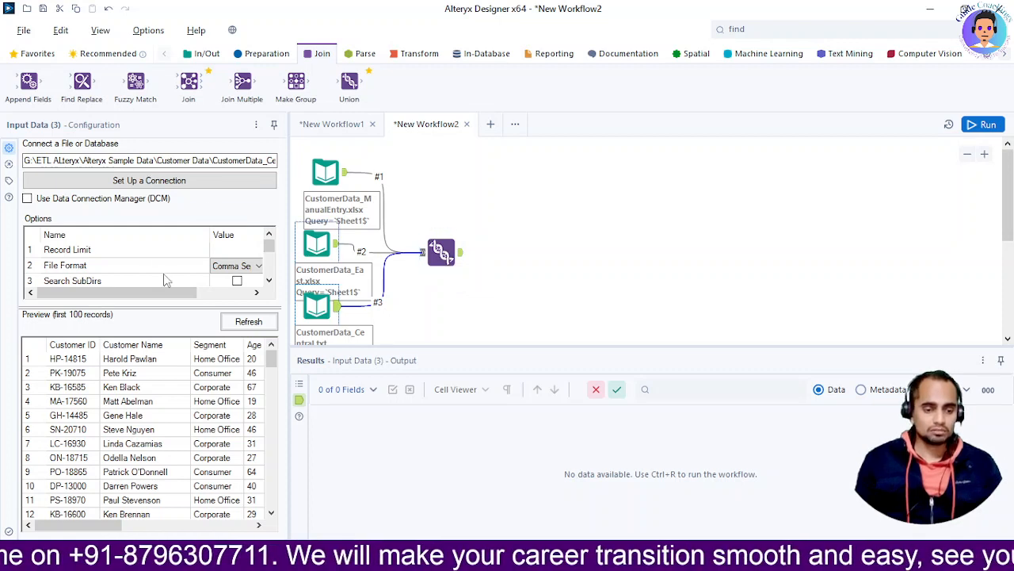
Step: Set the Union tool's configuration mode to Auto Config by Position
click(438, 252)
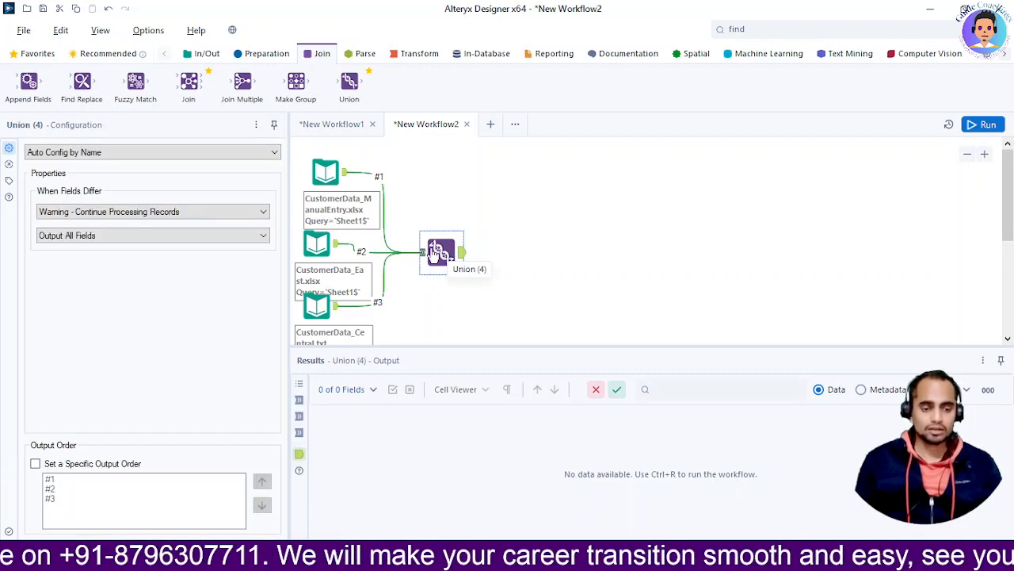
click(134, 153)
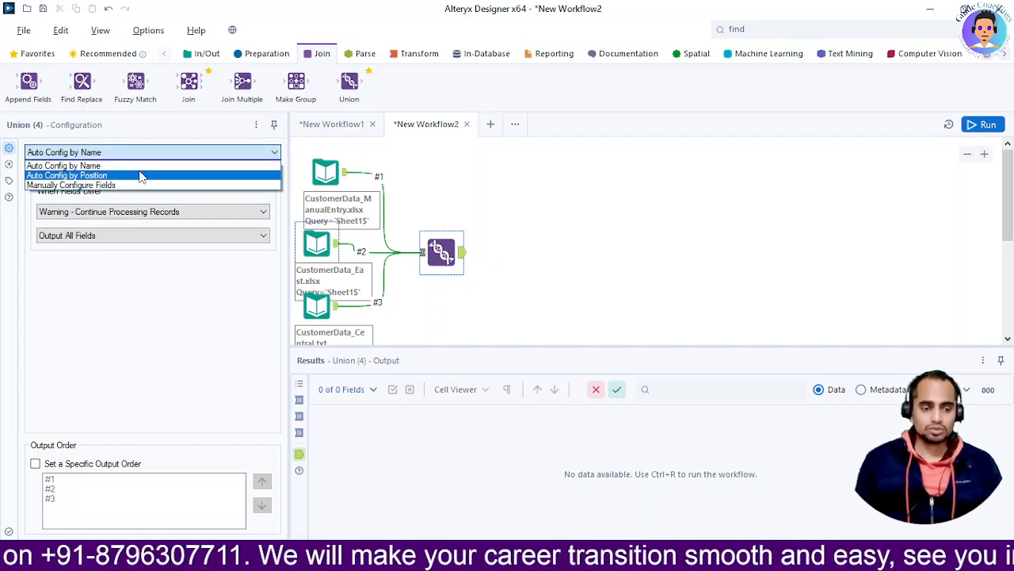
click(141, 176)
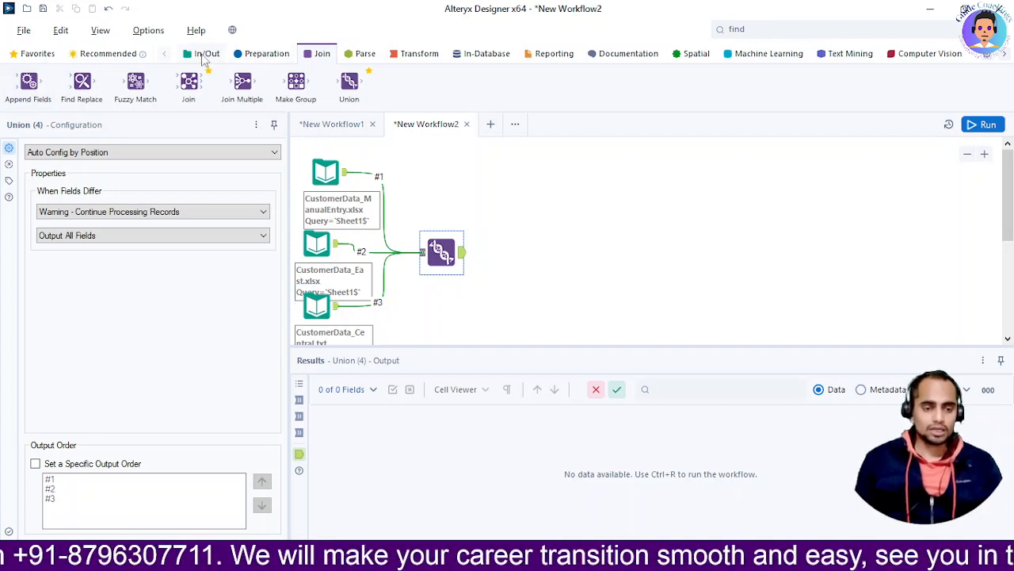
Step: Attach a Browse tool to the Union tool's output and run the workflow
click(203, 57)
drag(82, 82, 500, 246)
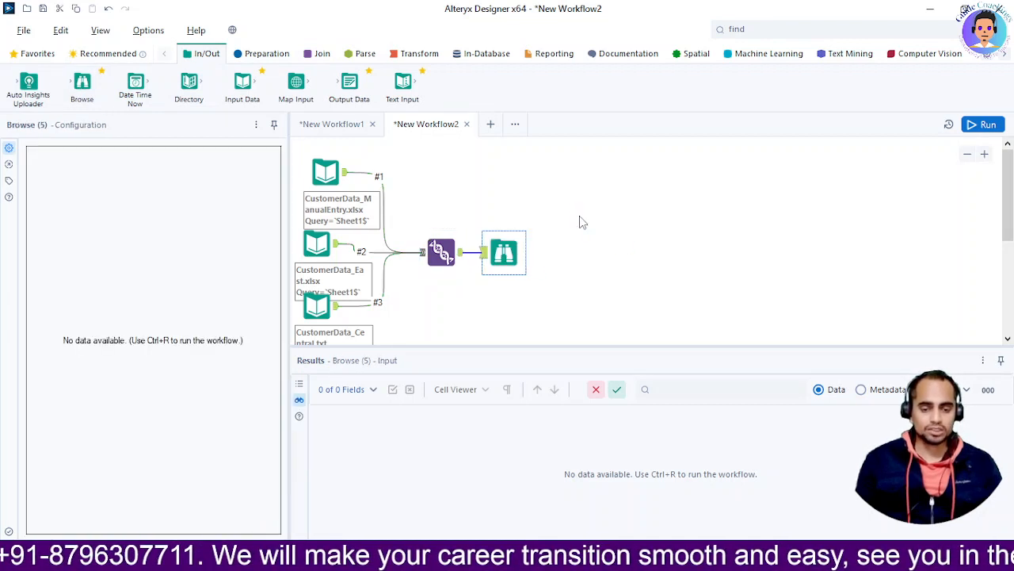
click(986, 125)
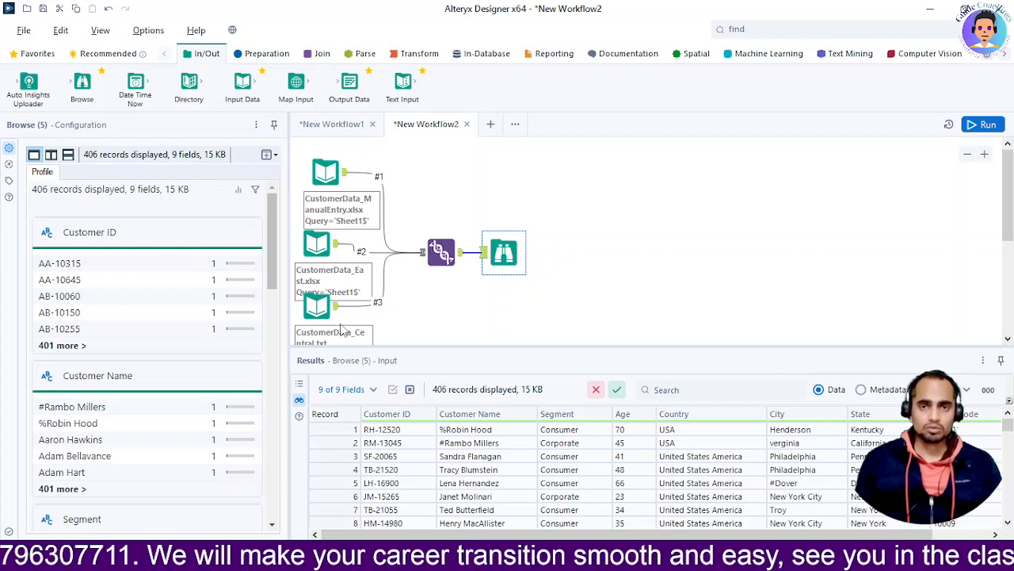
Step: Examine the Country value counts in the Browse profile and check the last record of the combined data against the three inputs
scroll(460, 327, down, 2)
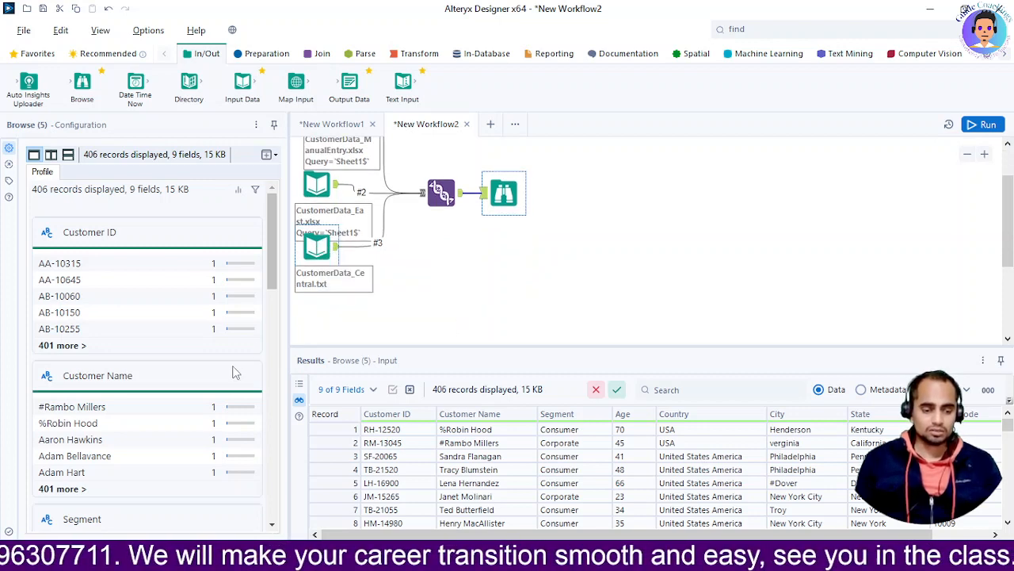
scroll(225, 370, down, 10)
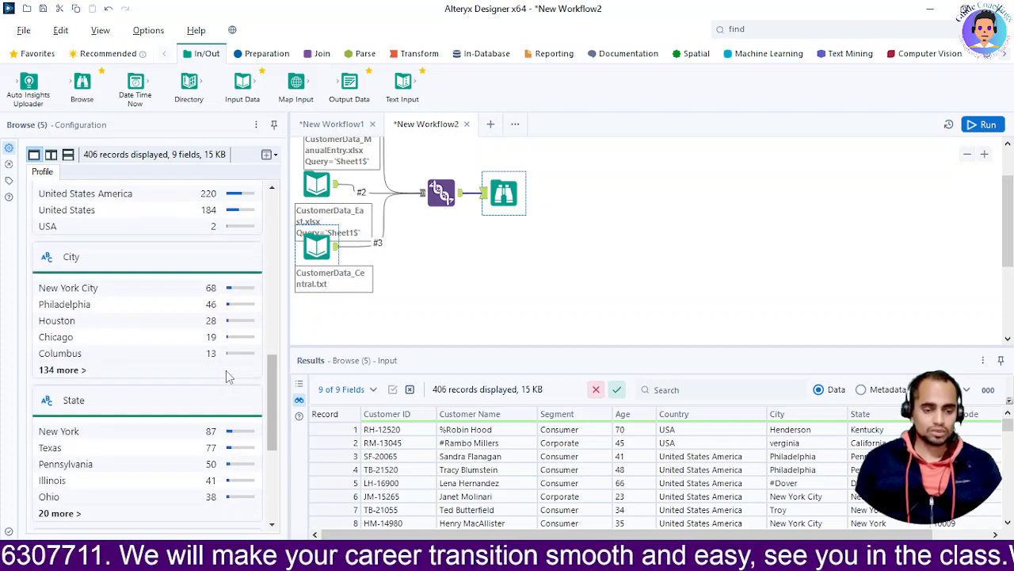
scroll(225, 370, down, 5)
scroll(185, 448, up, 5)
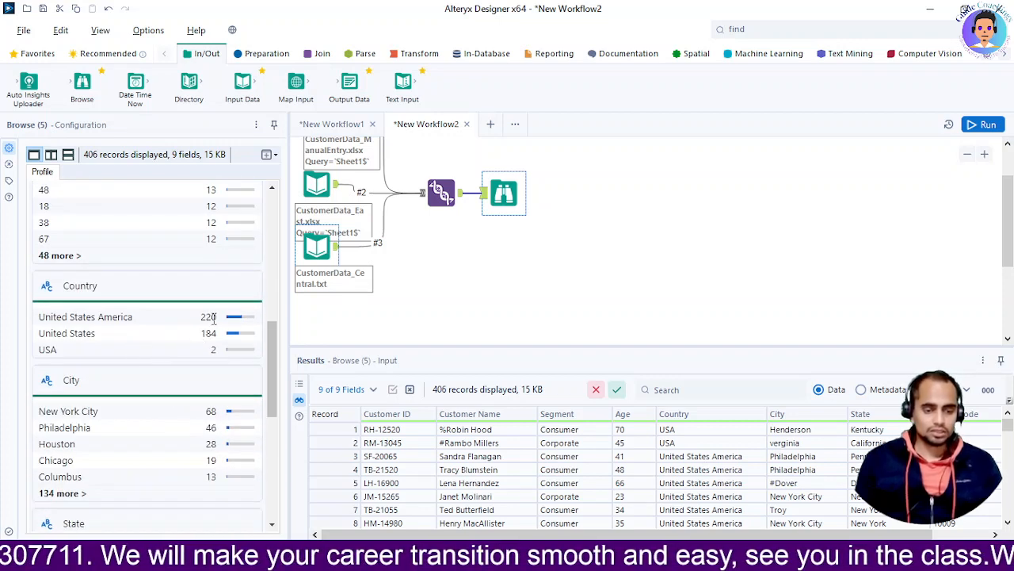
drag(200, 318, 214, 321)
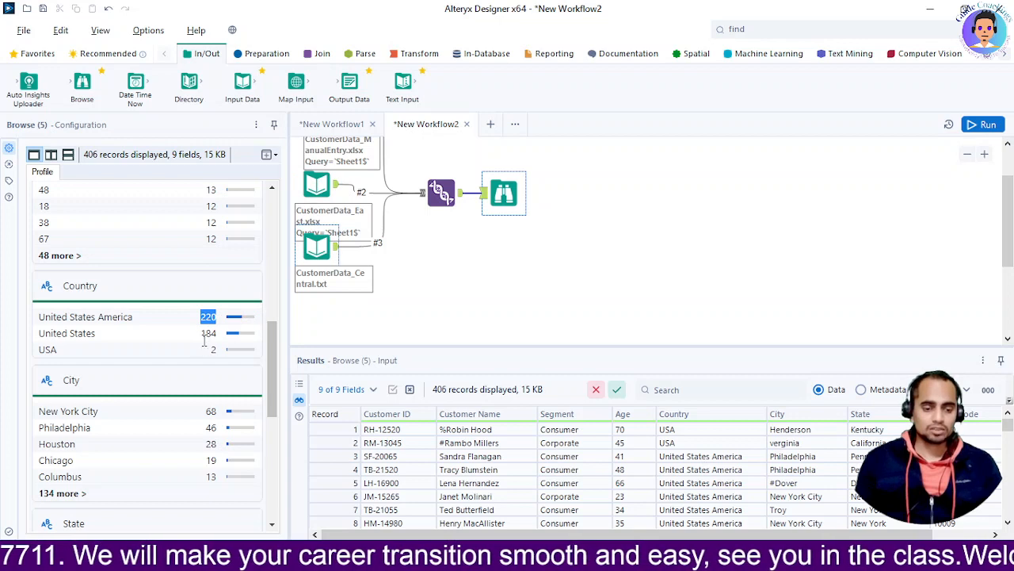
drag(200, 334, 216, 335)
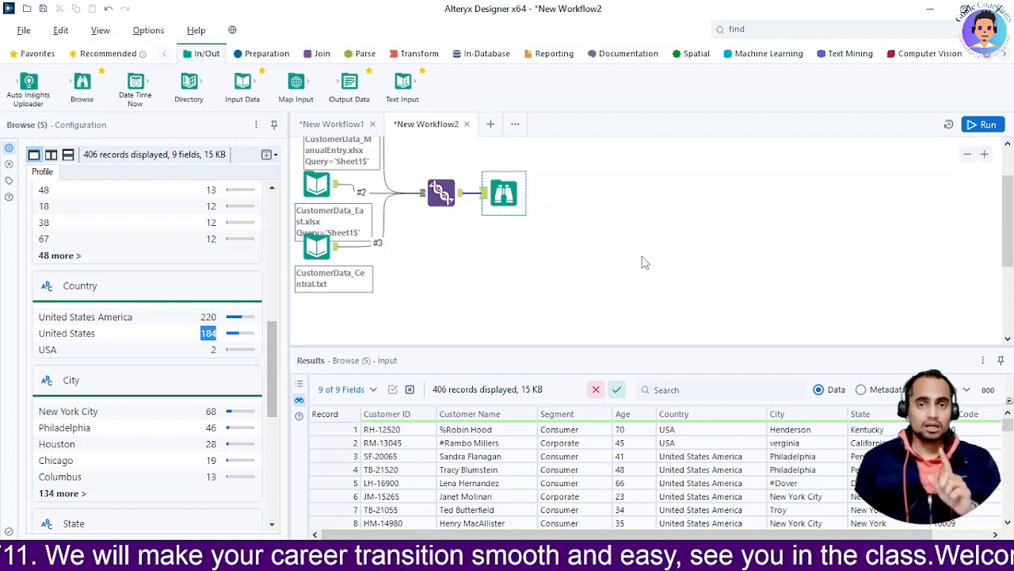
drag(1007, 422, 1007, 525)
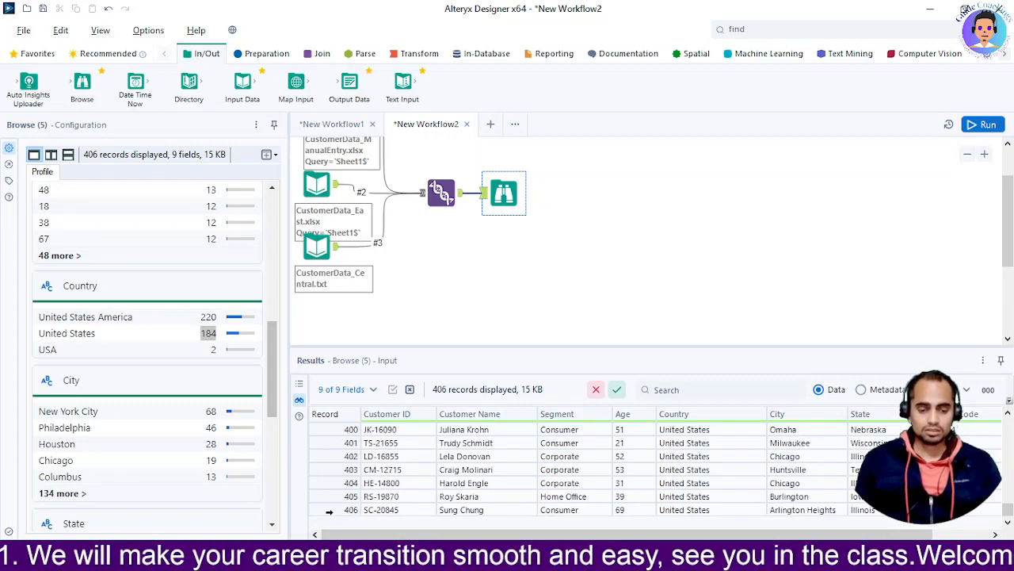
click(340, 511)
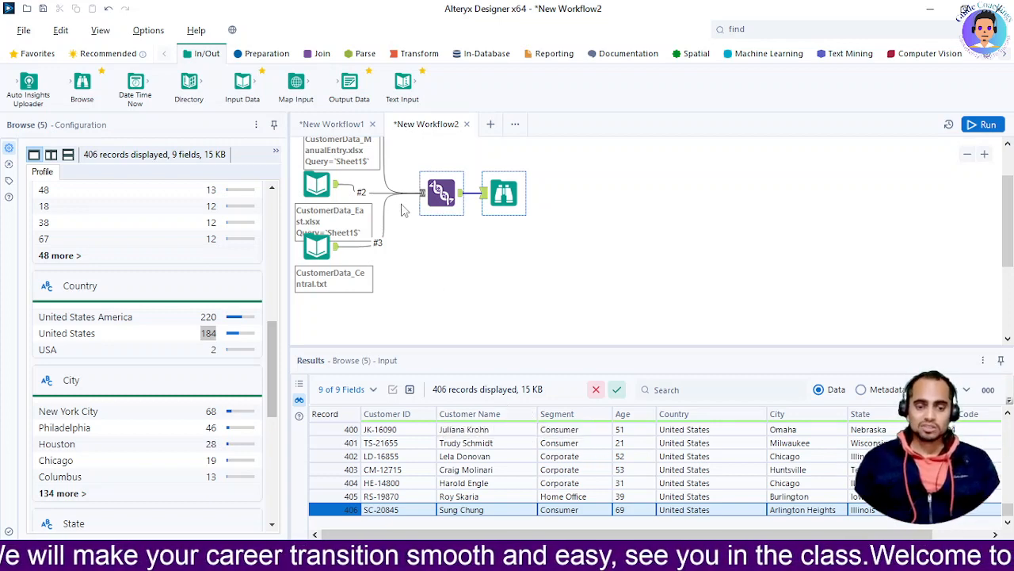
scroll(680, 264, up, 2)
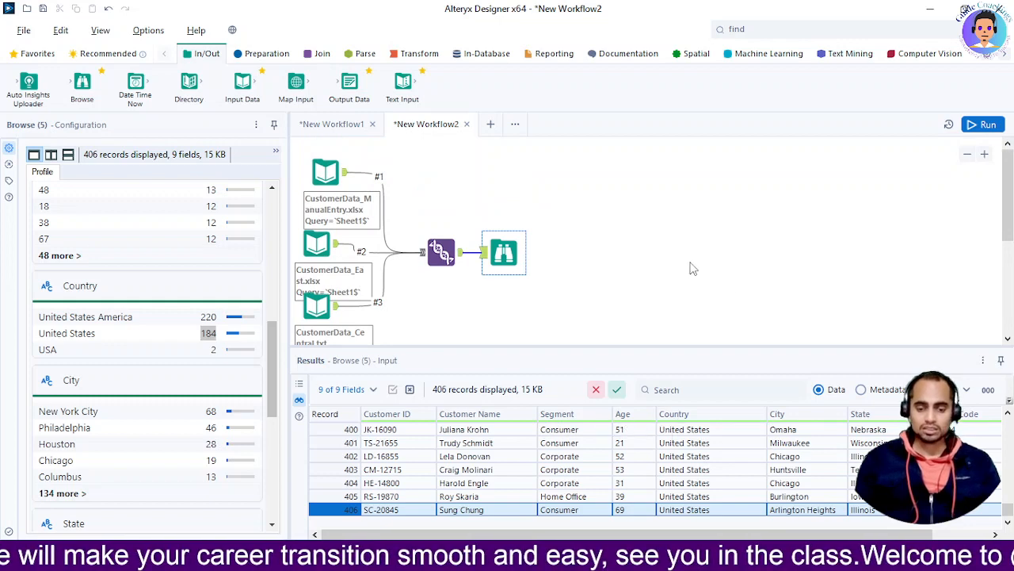
Step: Run the workflow again with the Browse tool selected and view the workflow's run messages
key(ctrl+r)
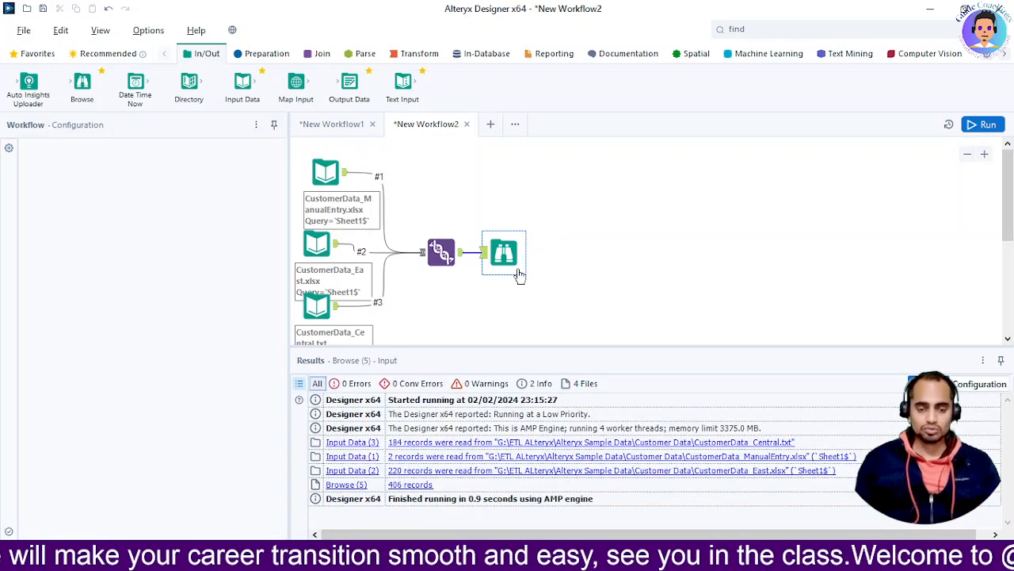
click(516, 270)
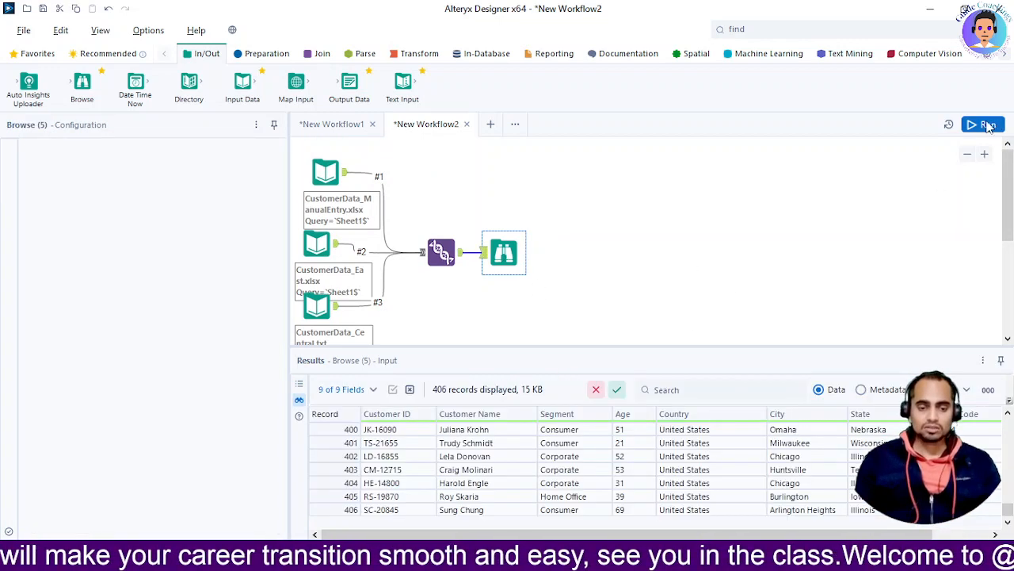
click(990, 126)
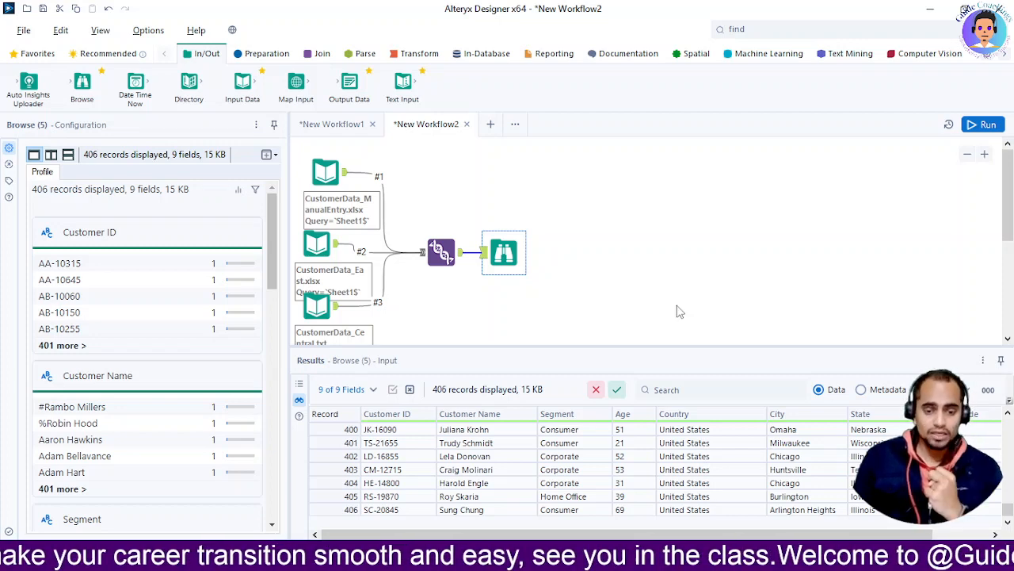
click(646, 289)
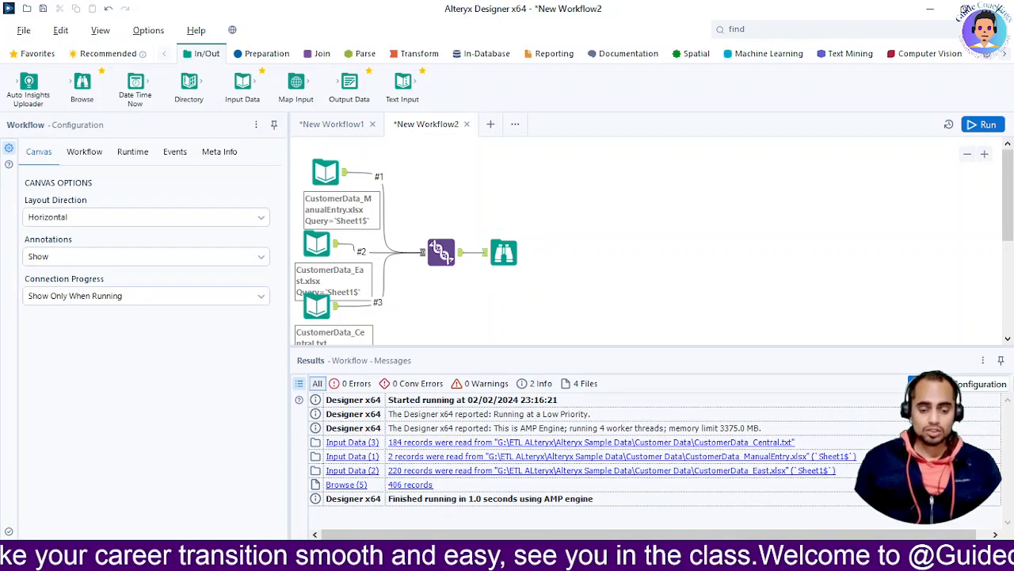
Step: Switch to the Google Slides presentation and look through the slides up to "How to clean the data?"
key(alt+Tab)
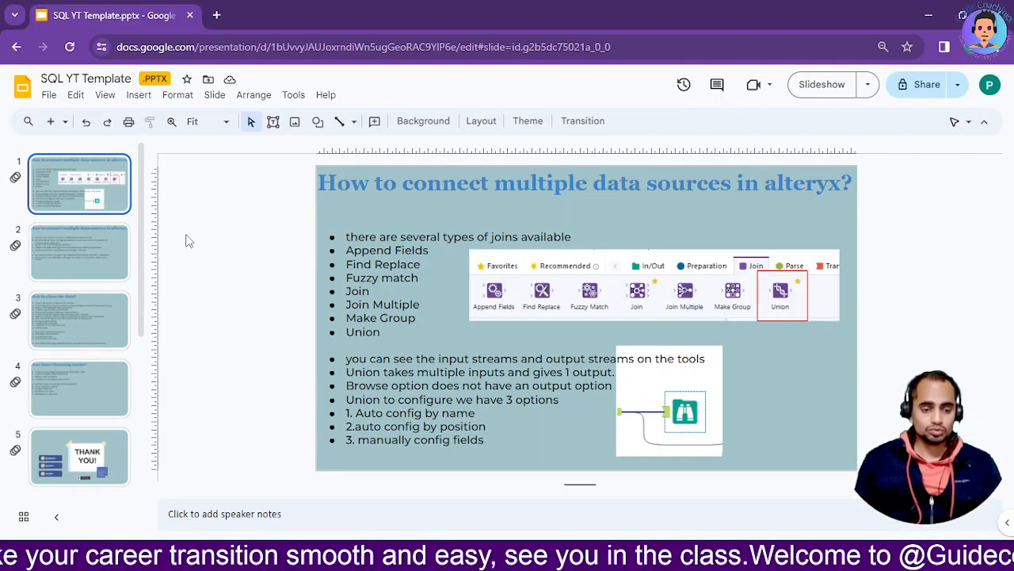
click(78, 262)
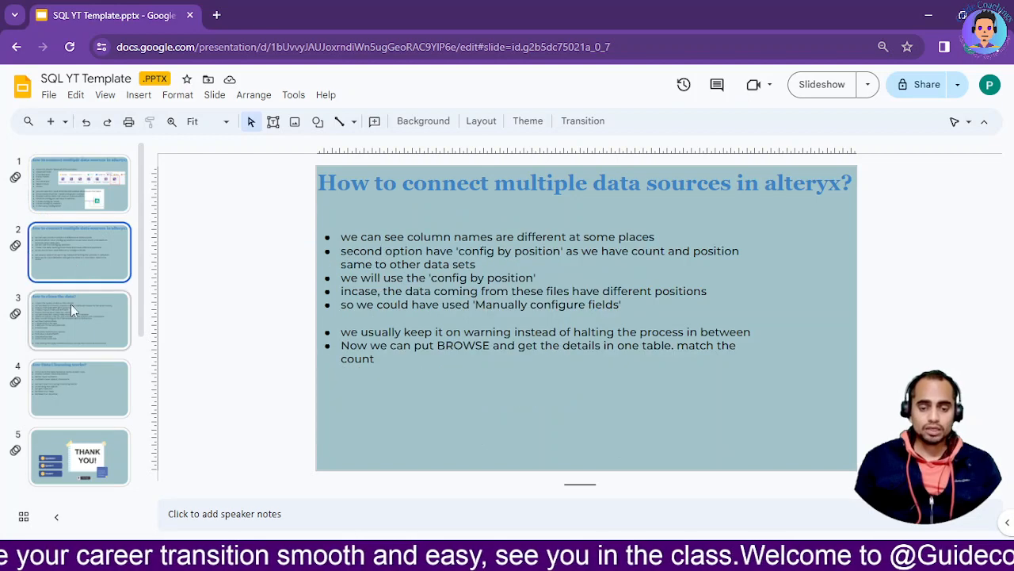
click(72, 314)
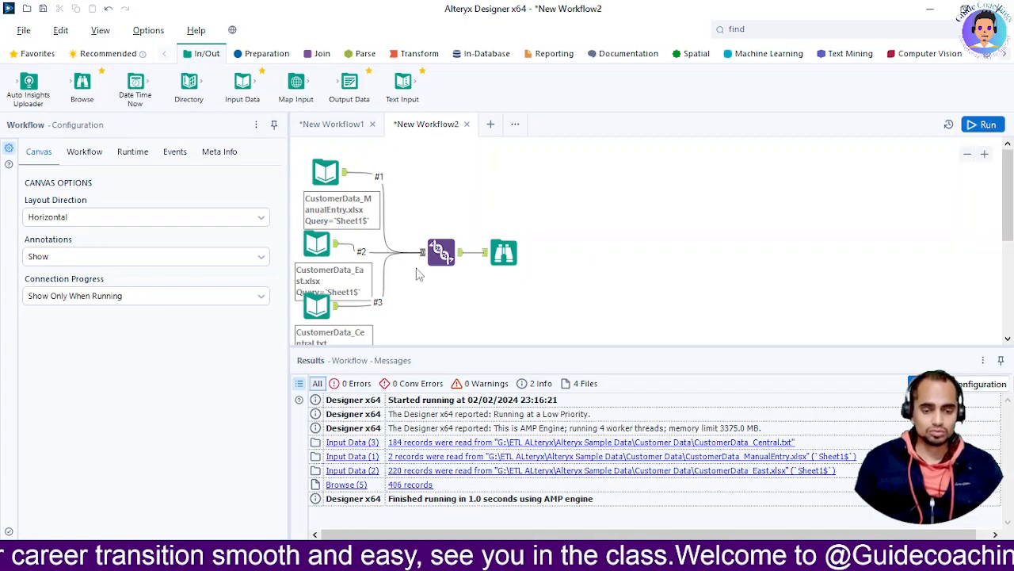
Step: Return to Alteryx Designer and examine the Country values in the Browse tool's data profile
click(444, 252)
click(504, 252)
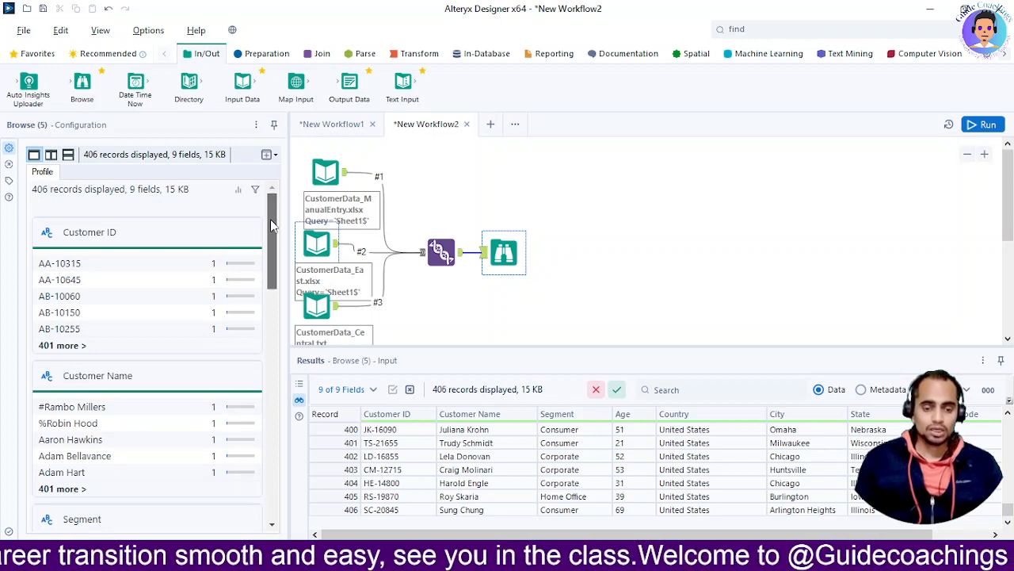
drag(270, 218, 264, 323)
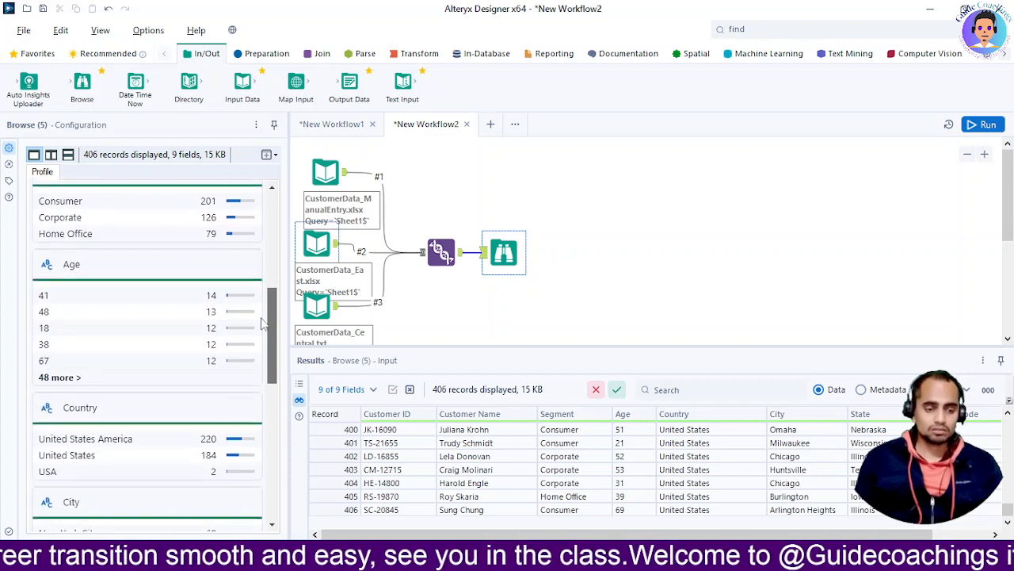
scroll(264, 322, down, 4)
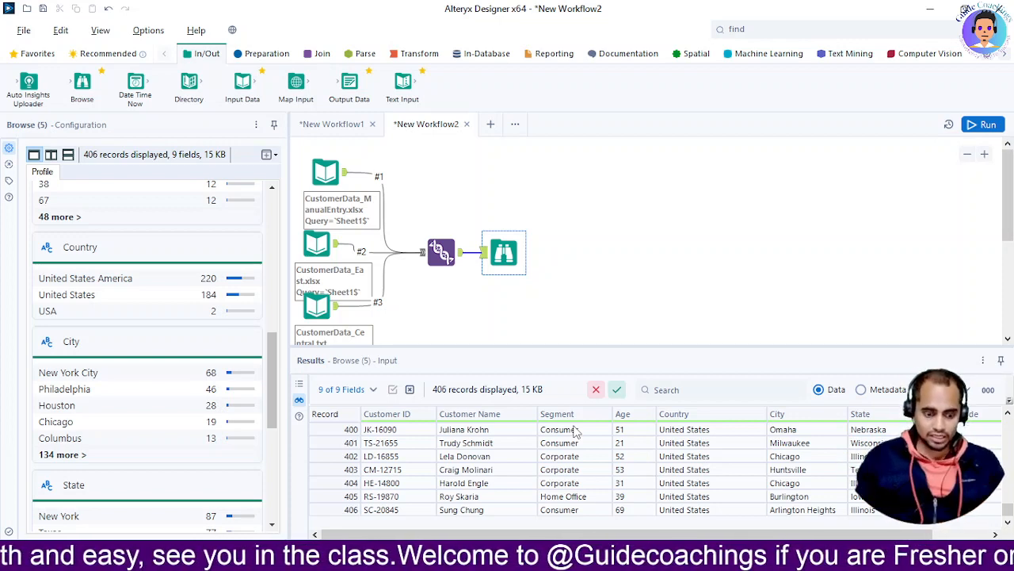
Step: Place a Find Replace tool on the canvas beyond the Browse tool
key(alt+Tab)
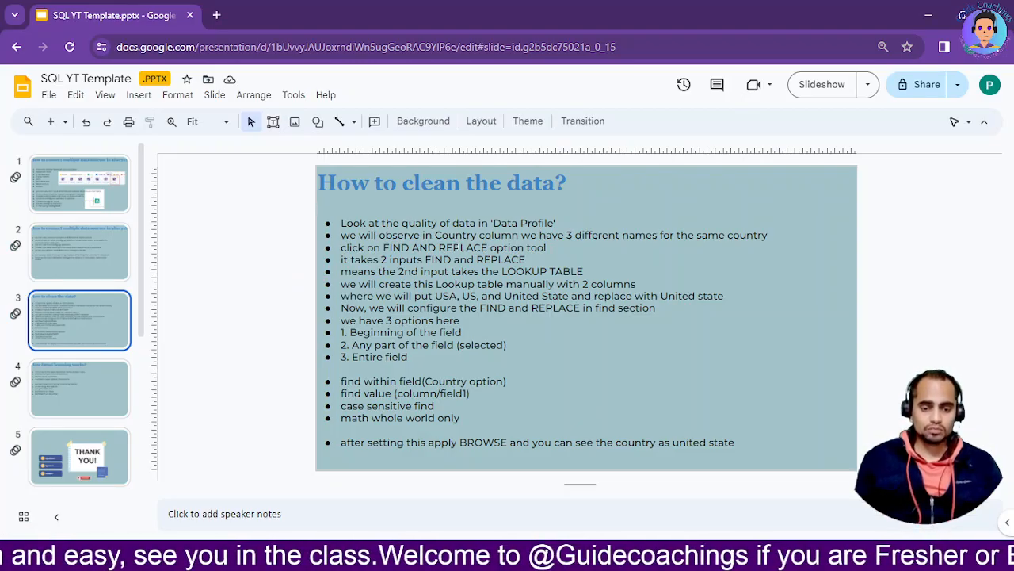
key(alt+Tab)
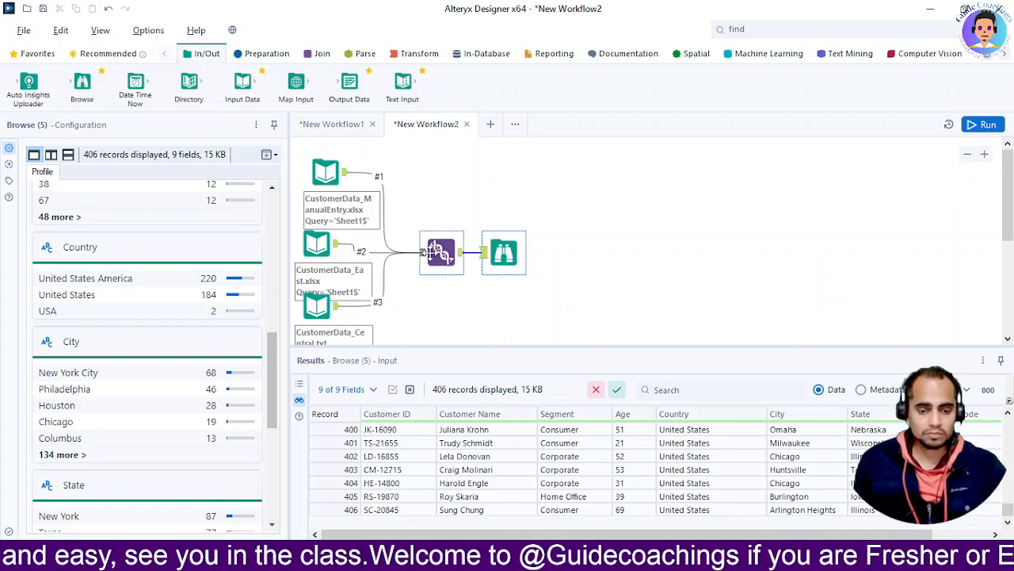
click(318, 54)
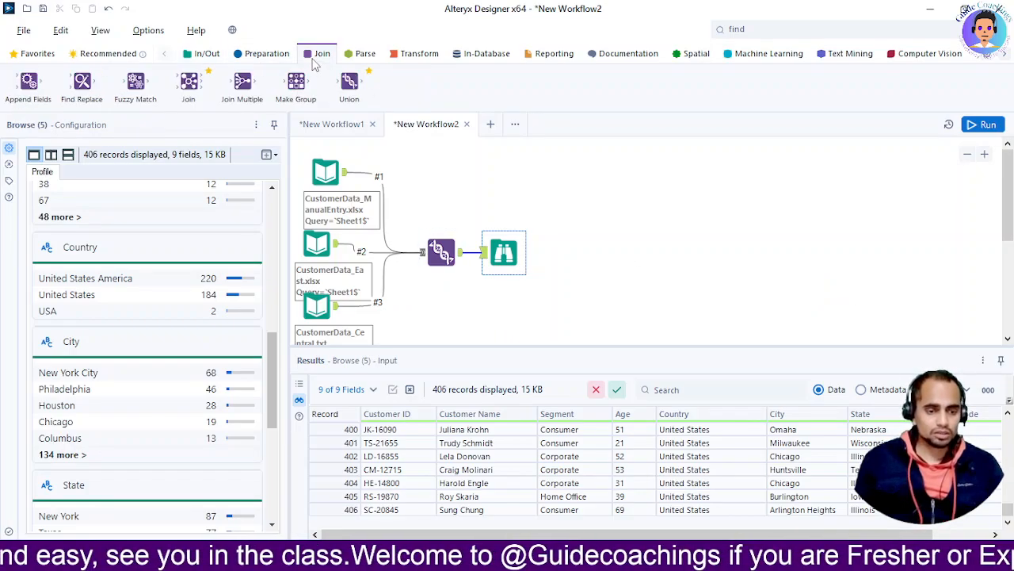
click(765, 30)
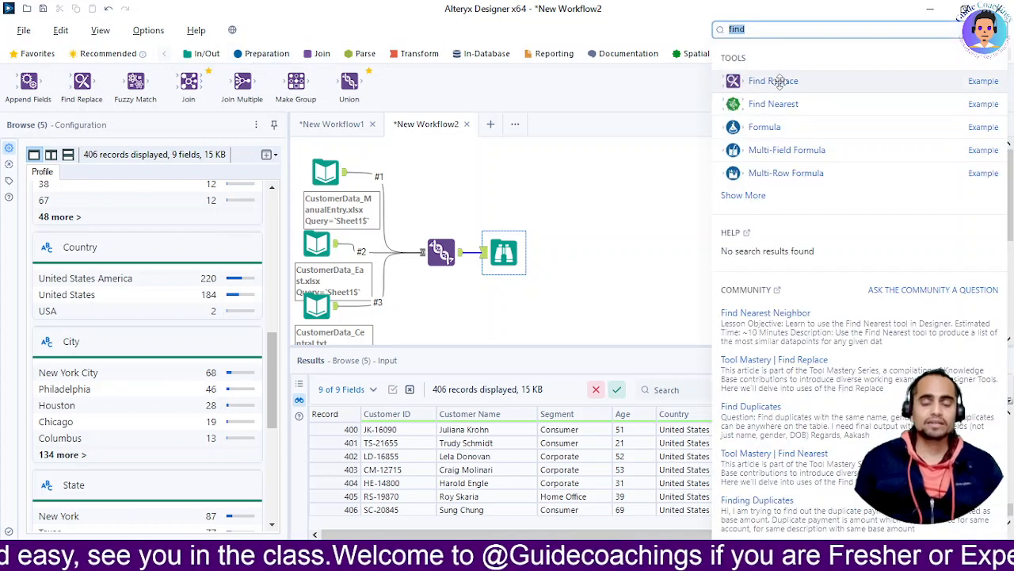
drag(780, 81, 577, 253)
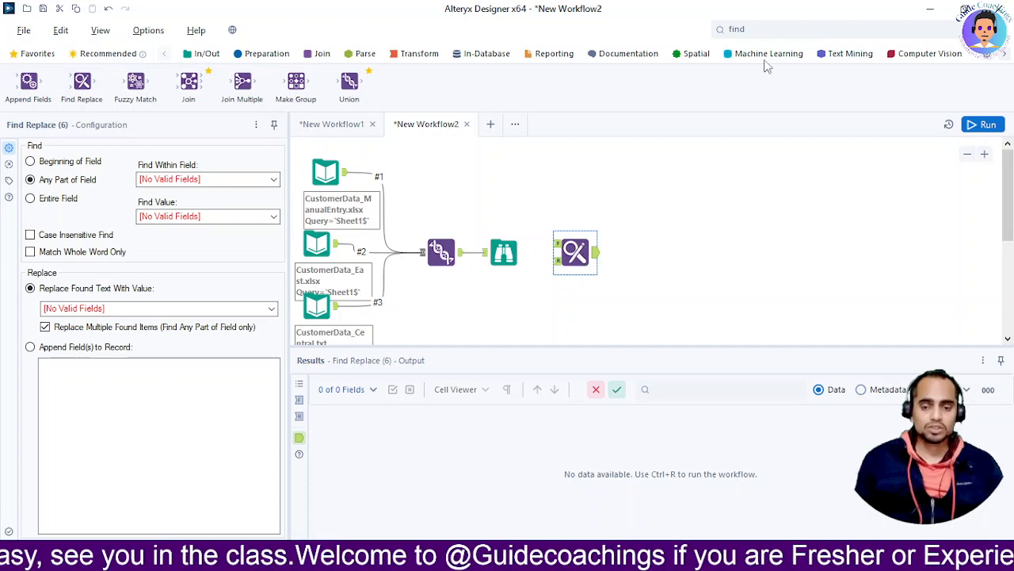
Step: Search the tools for "find" and return to the workflow canvas
click(757, 29)
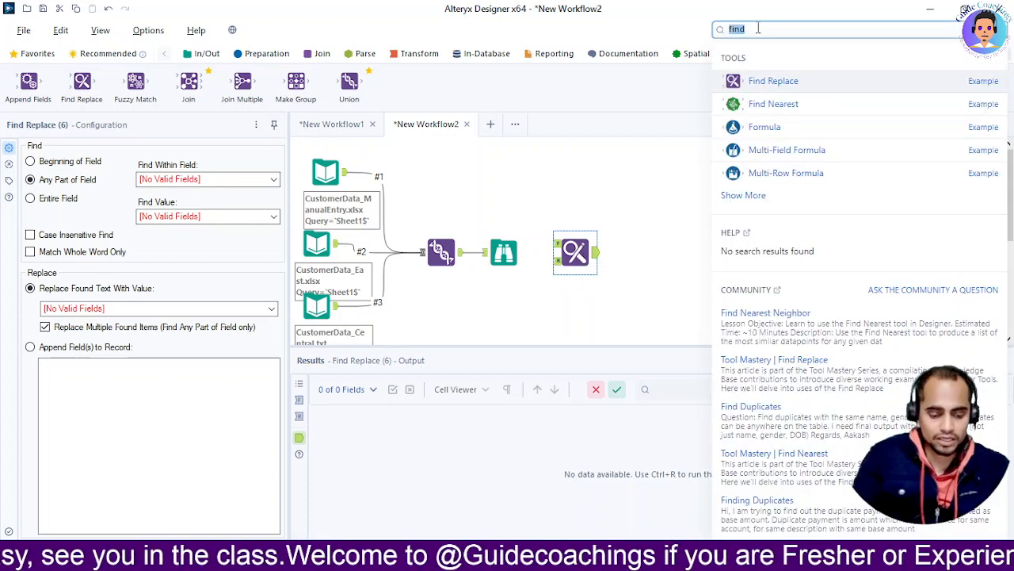
text(find)
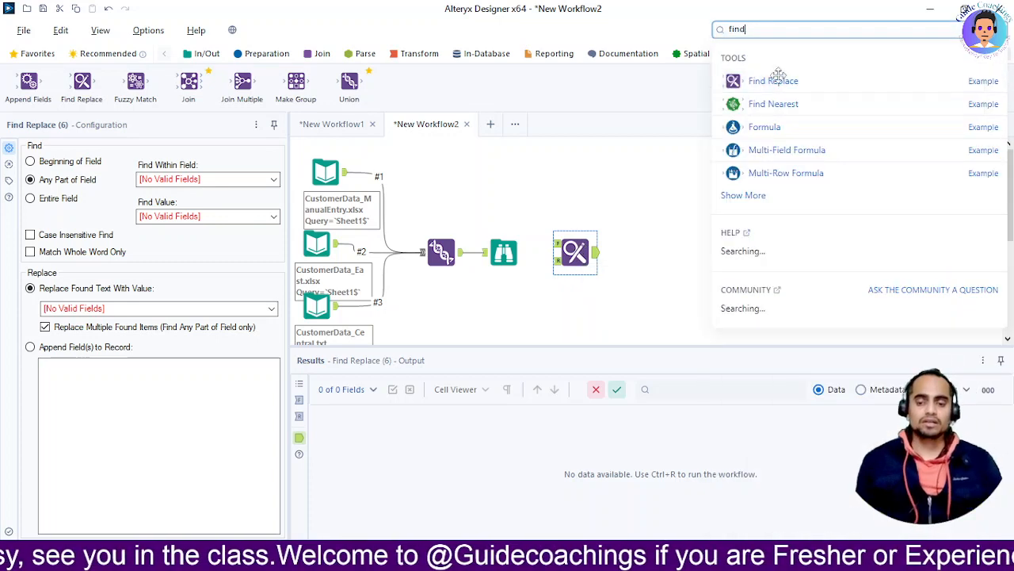
click(638, 228)
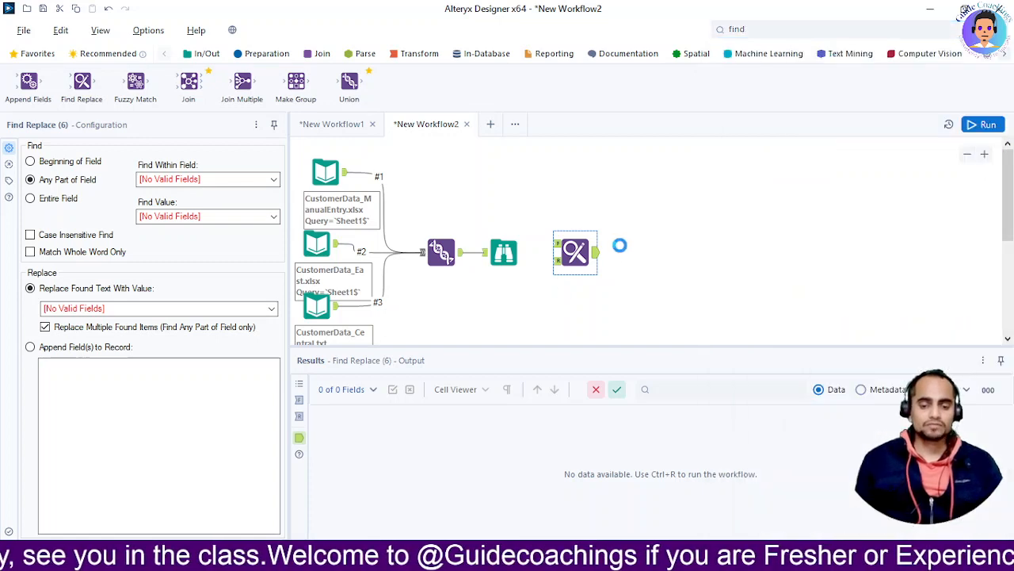
key(ctrl+r)
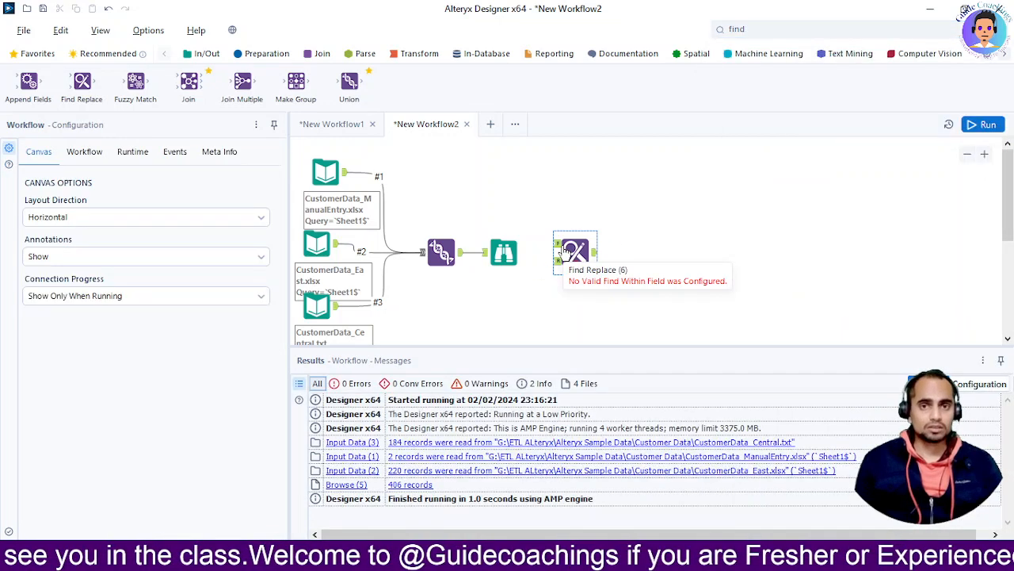
Step: Move the Browse tool above the main line and connect the Union output to the Find Replace tool's F input
click(504, 252)
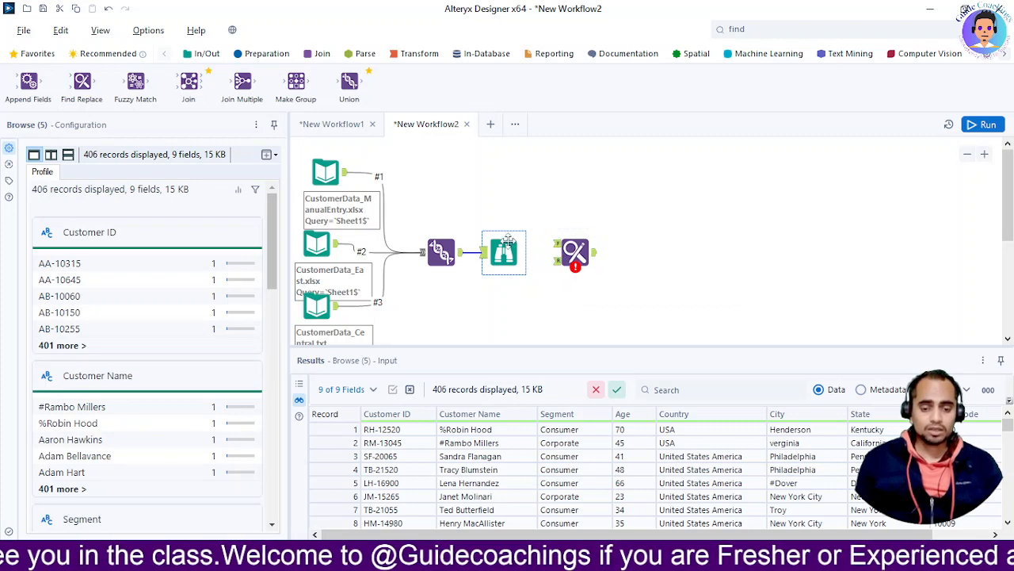
drag(504, 249, 504, 190)
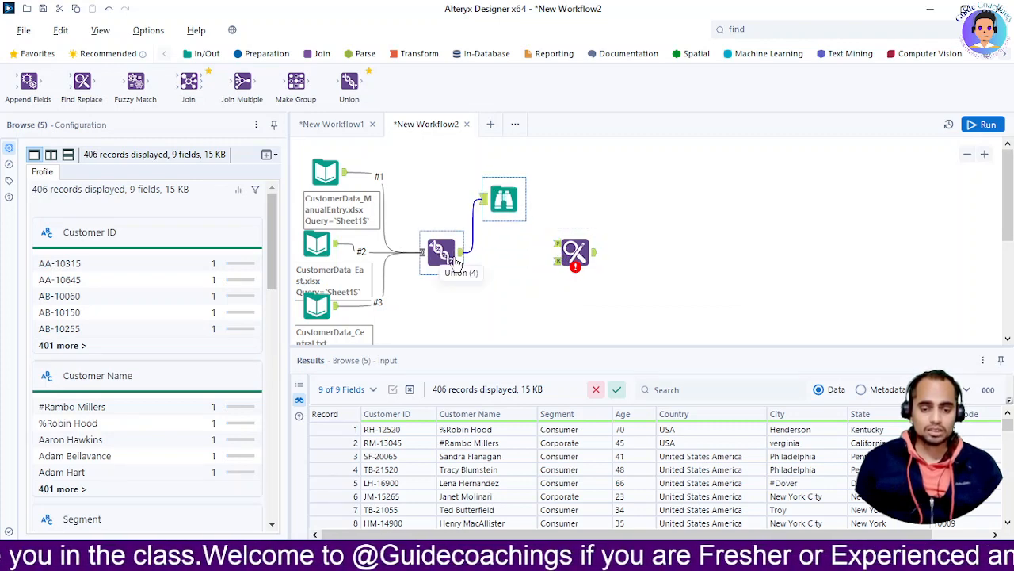
drag(460, 252, 556, 245)
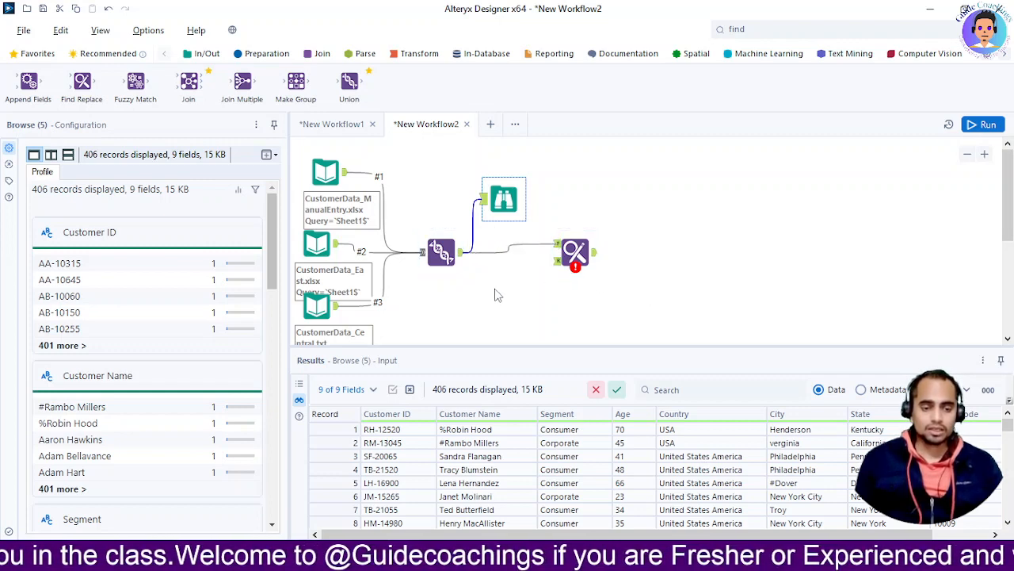
Step: Set the Find Replace tool to search within the Country field and check the available Find Value fields
click(565, 257)
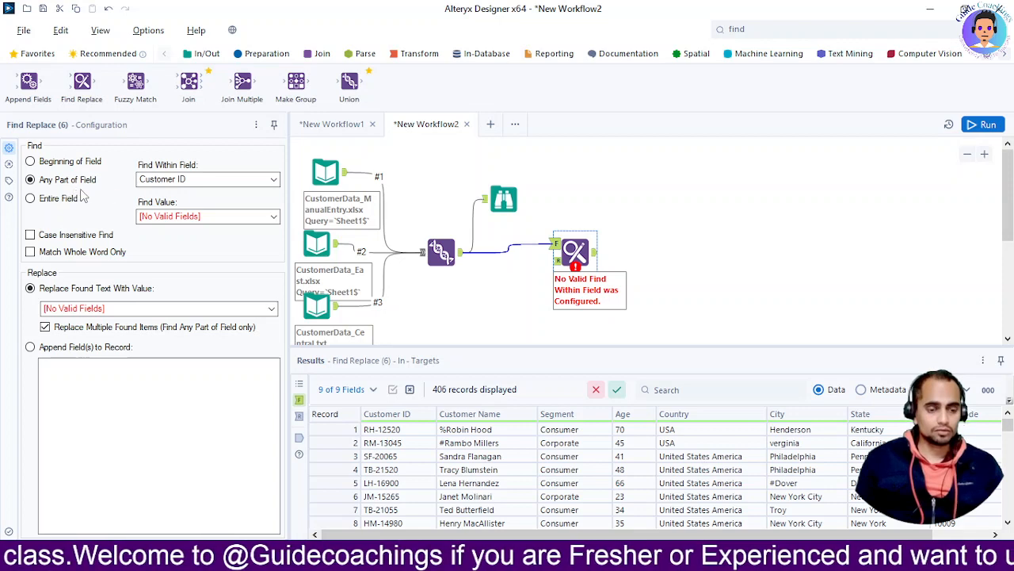
click(193, 181)
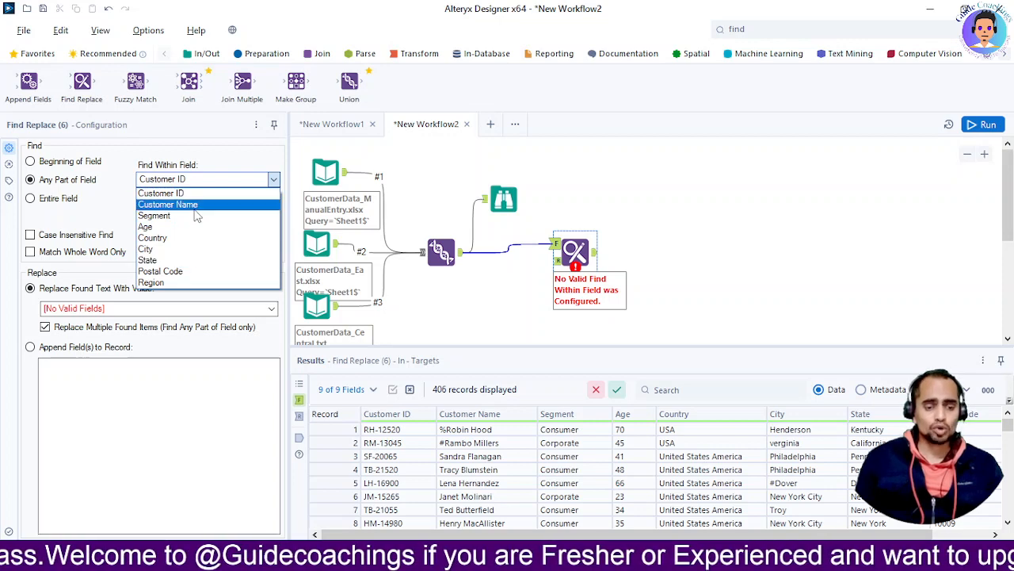
click(203, 241)
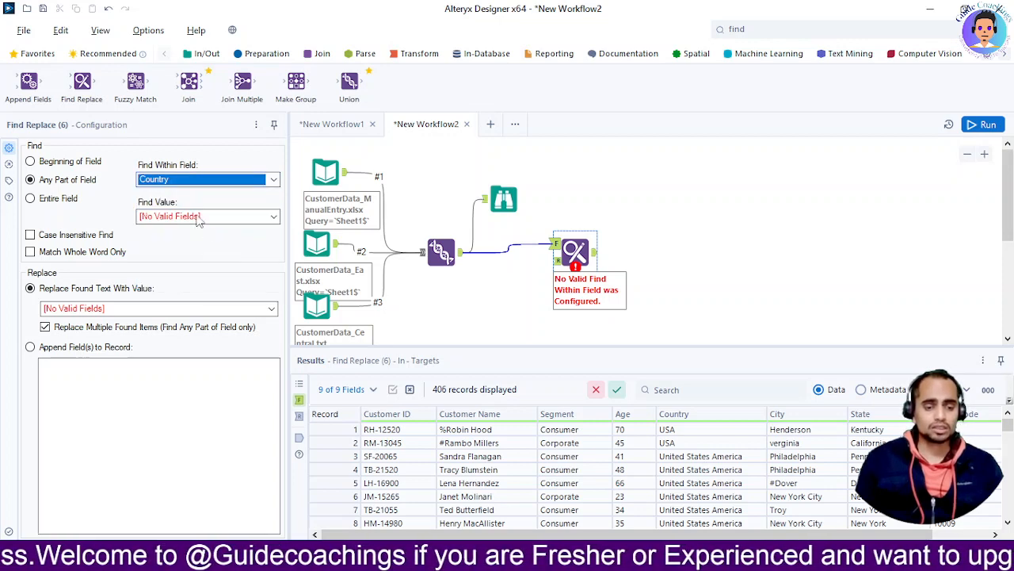
click(177, 216)
click(177, 219)
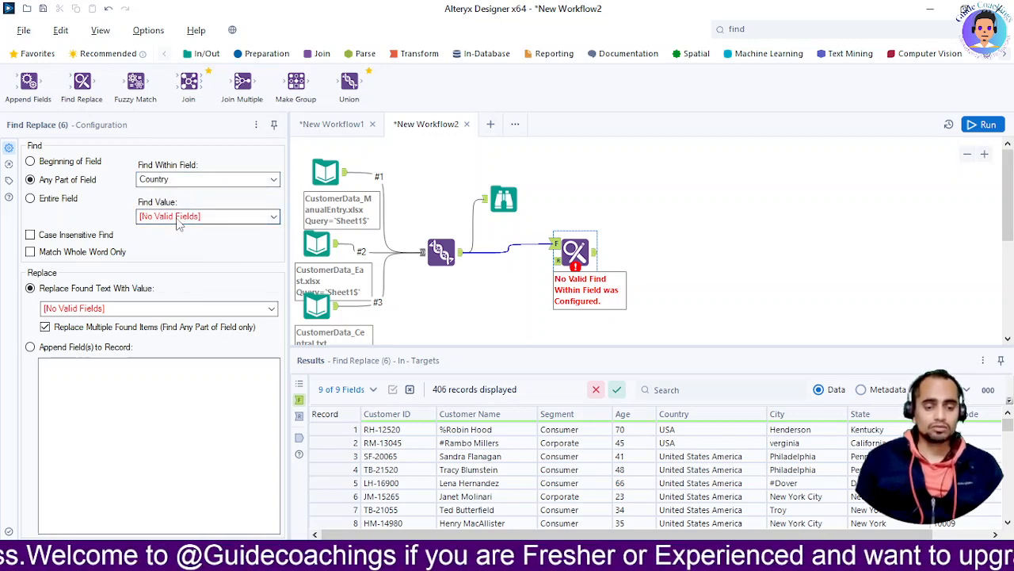
click(556, 264)
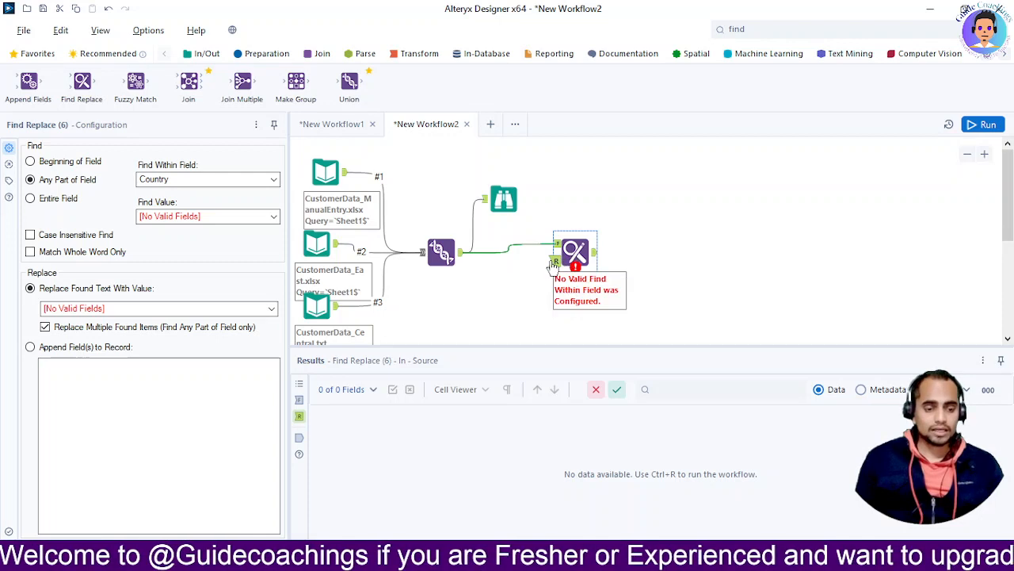
key(ctrl+r)
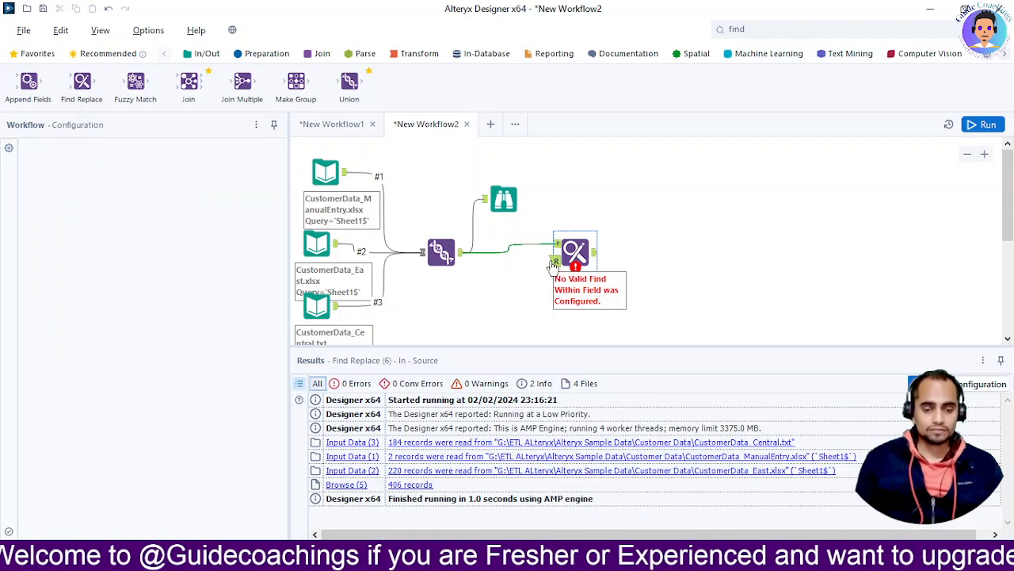
click(532, 262)
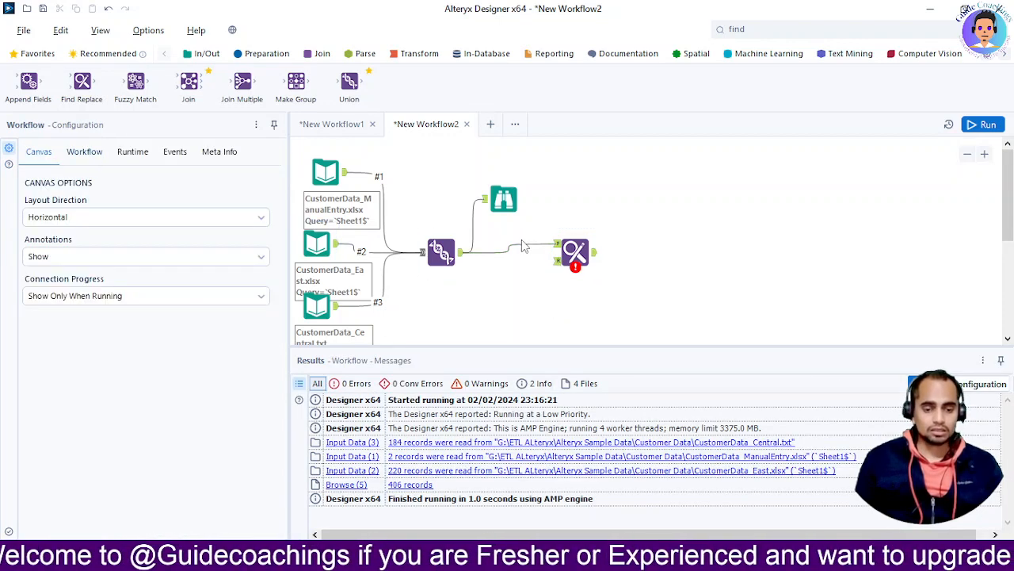
click(574, 252)
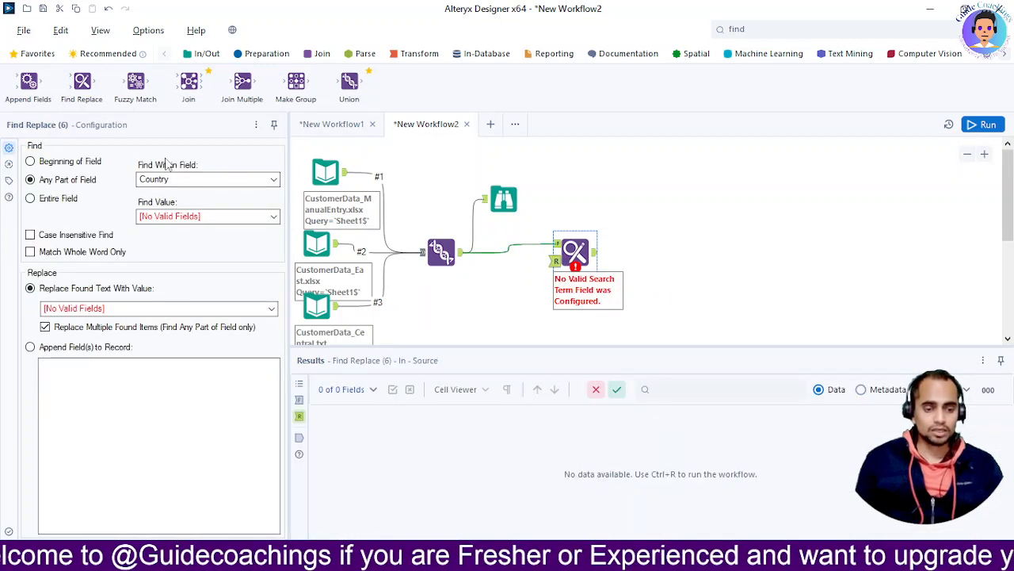
click(442, 252)
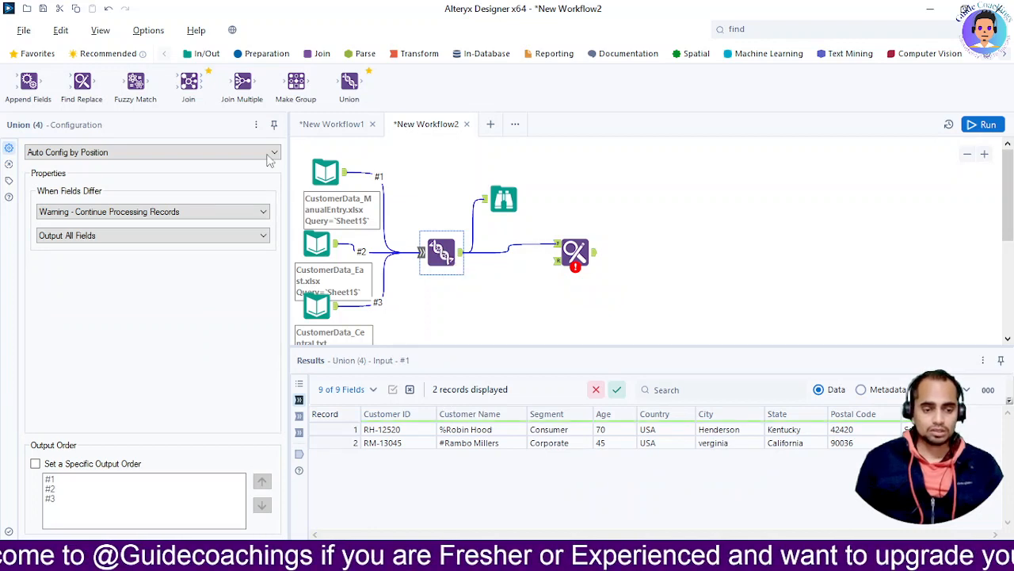
Step: Add a Text Input tool below the Union connection and link it to the Find Replace tool's R input
click(204, 54)
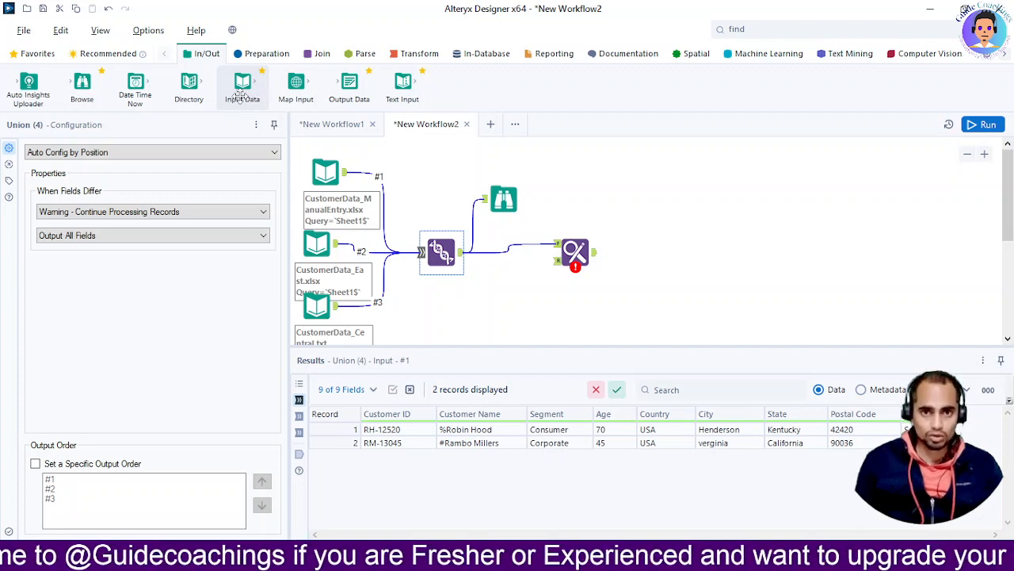
click(515, 304)
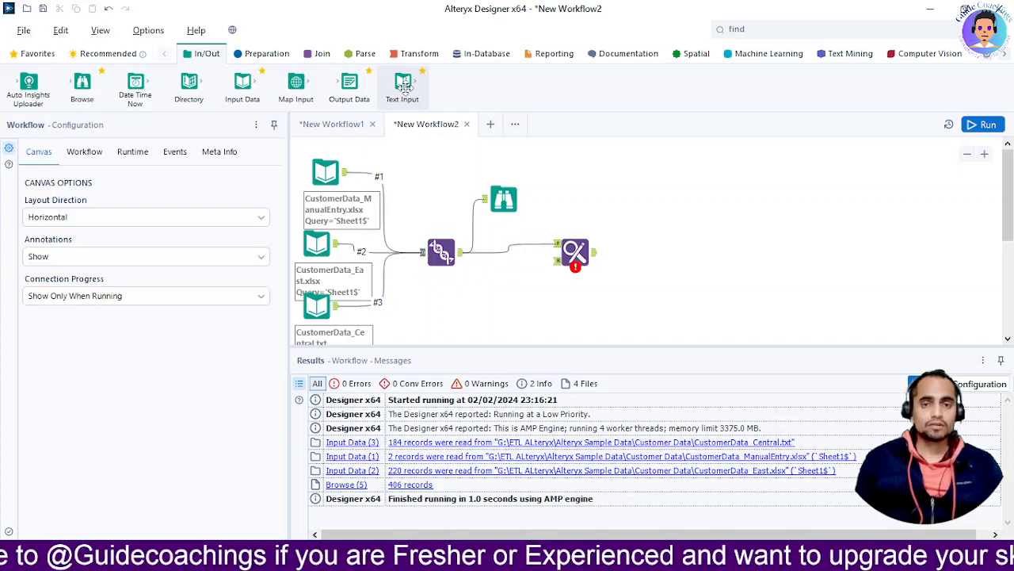
drag(404, 87, 503, 282)
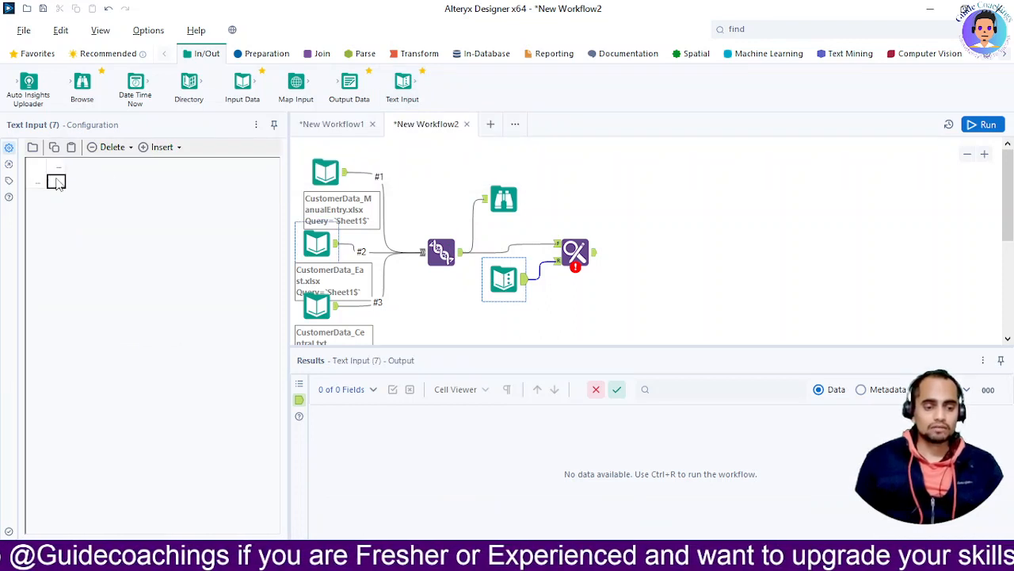
Step: Name the Text Input table's two columns field1 and field2
click(53, 164)
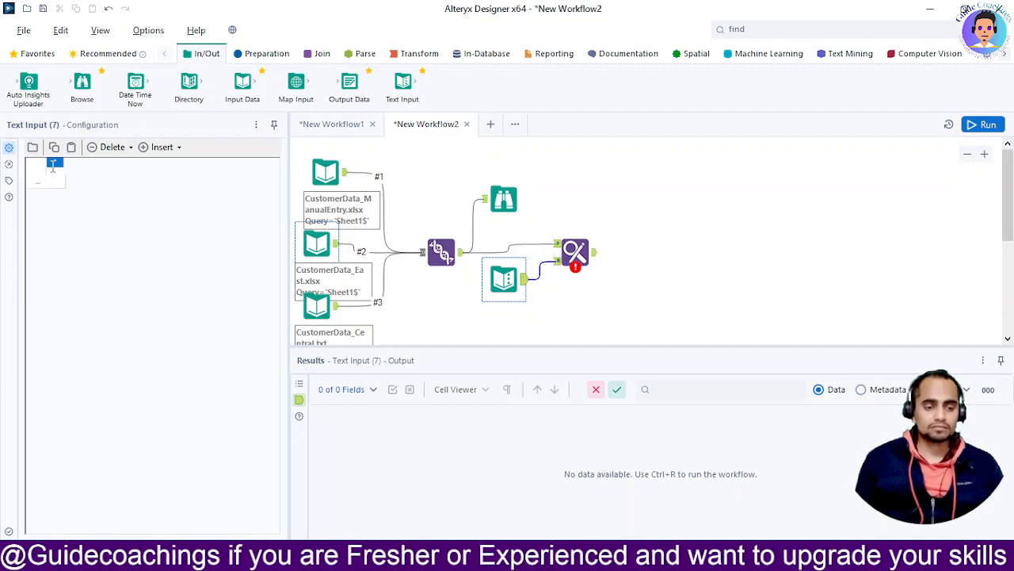
text(fi)
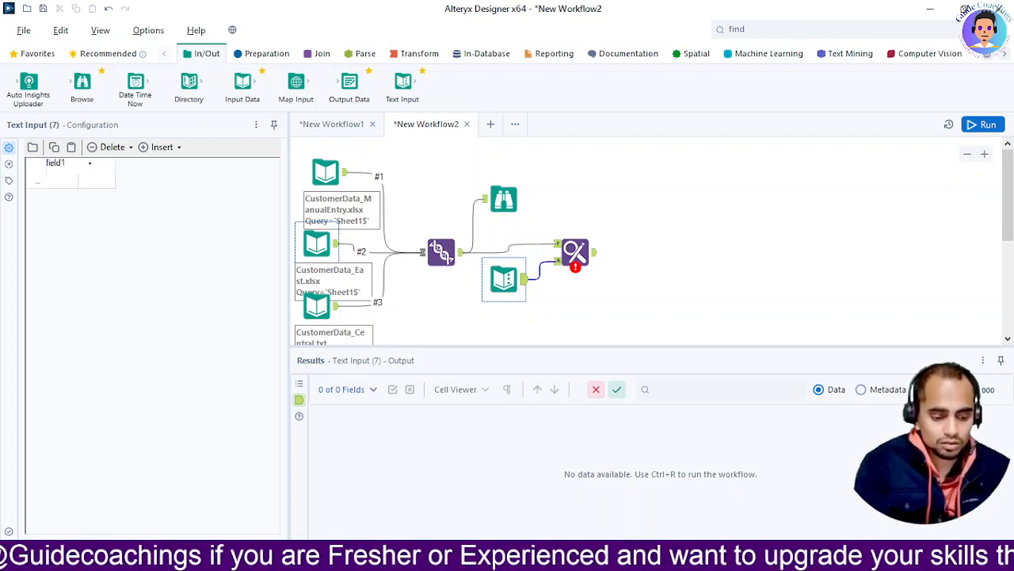
text(eld1)
click(81, 169)
text(field2)
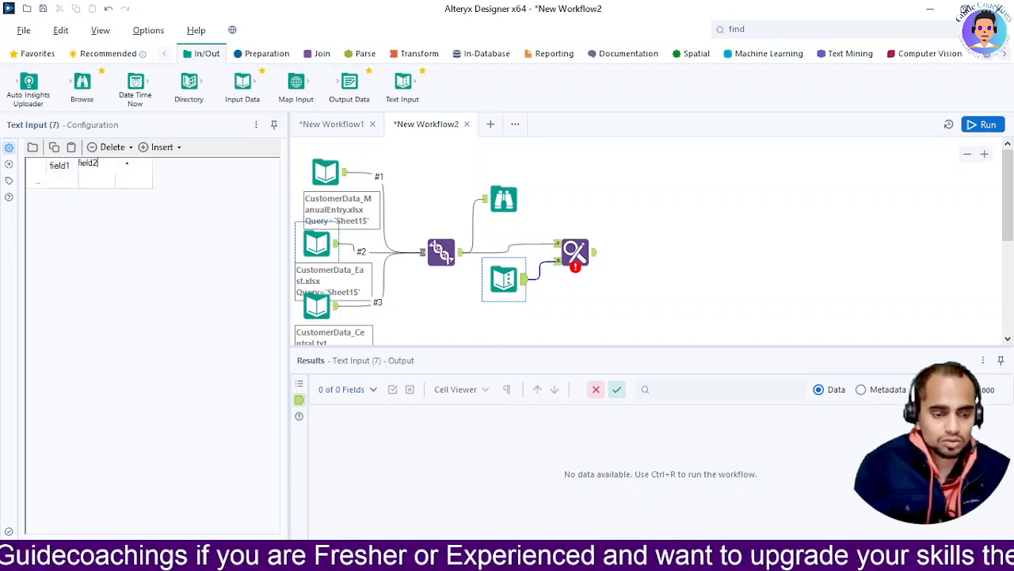
click(81, 176)
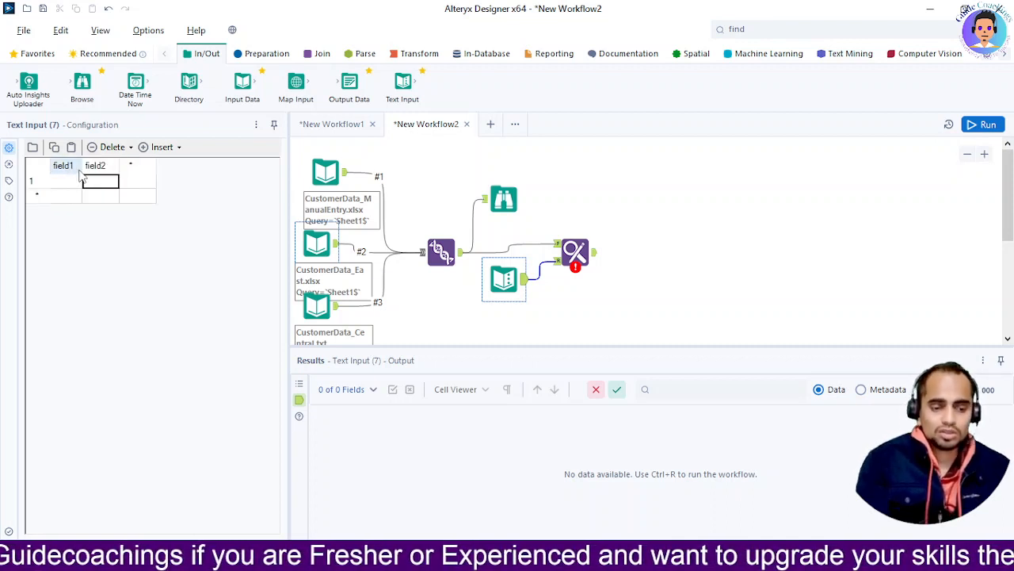
click(70, 182)
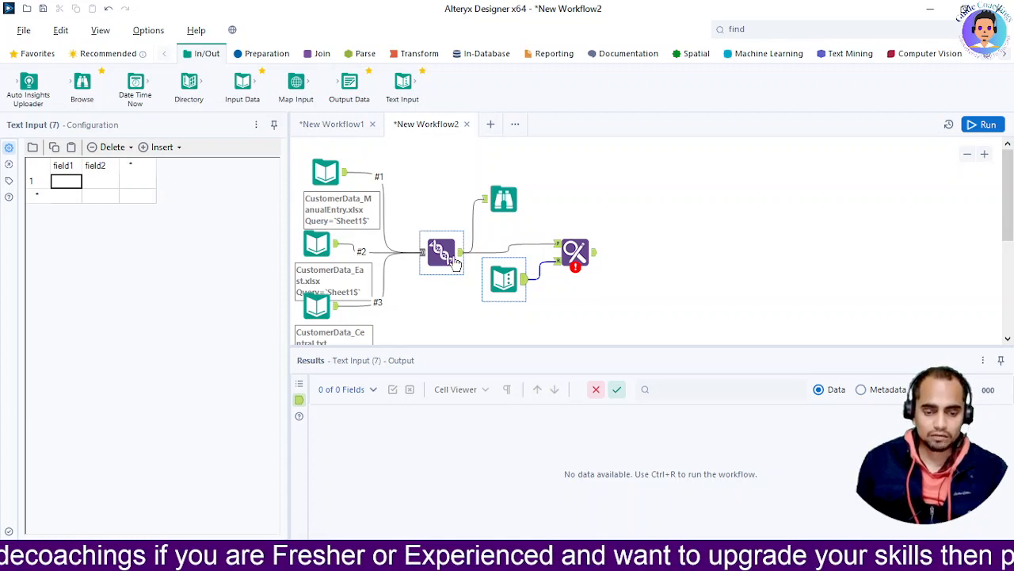
Step: Copy the three Country values from the Browse tool's data profile and paste them into a blank Notepad document
click(514, 202)
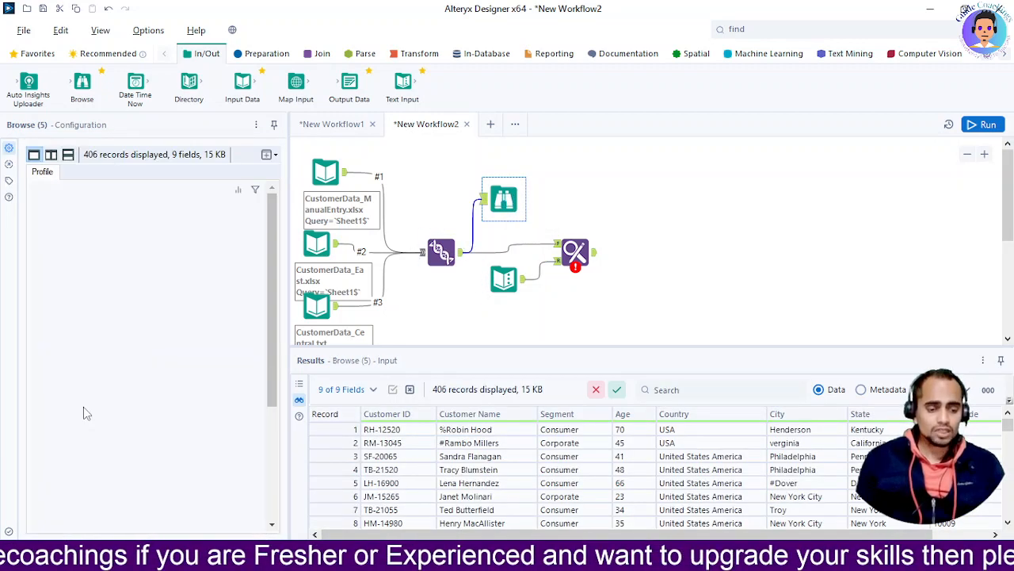
scroll(63, 396, down, 10)
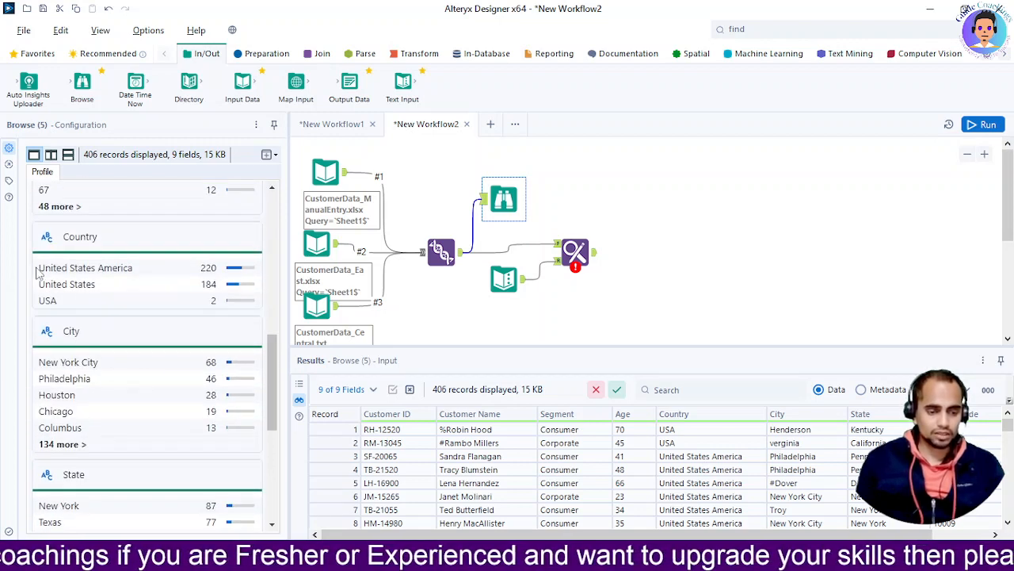
drag(39, 268, 67, 306)
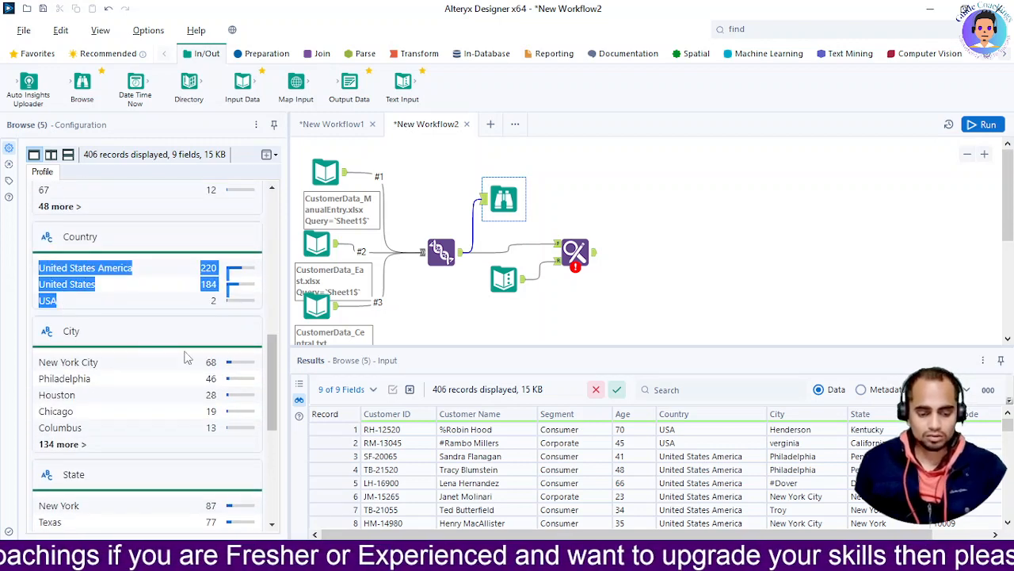
click(658, 555)
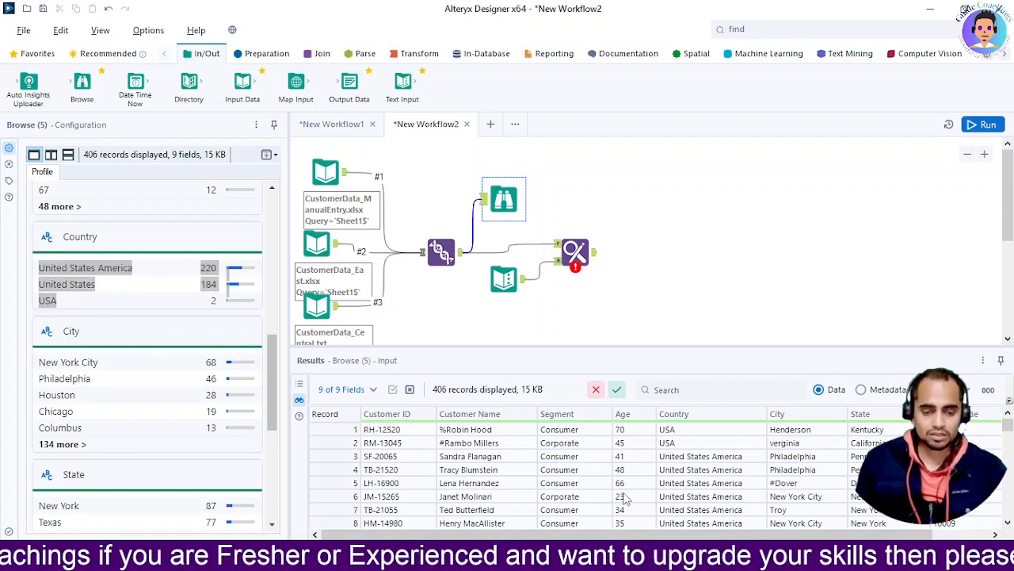
text(United States America	220  United States	184  USA)
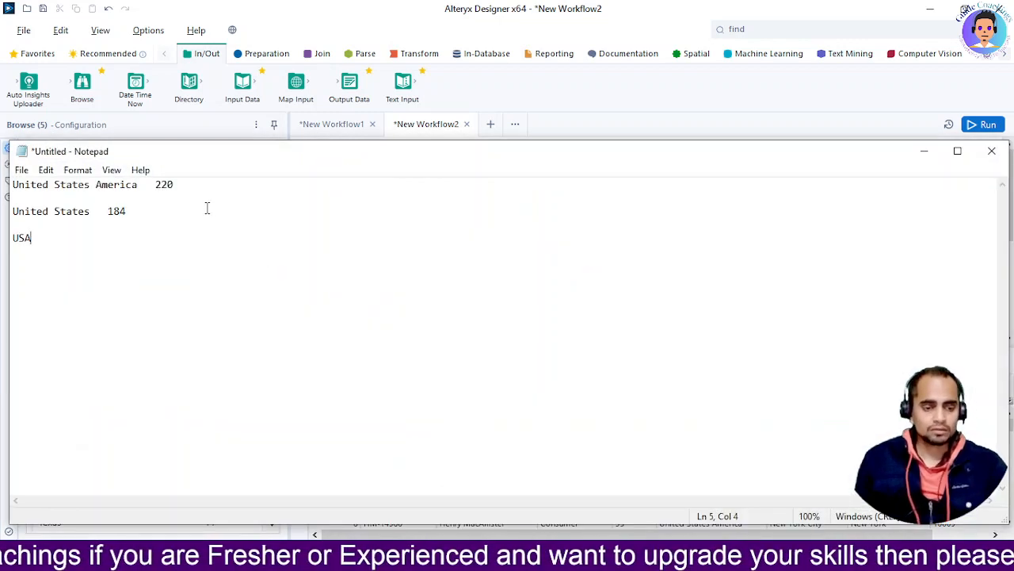
Step: Remove the record counts and blank lines from the pasted text, leaving United States America, United States and USA on consecutive lines
click(199, 185)
key(BackSpace)
key(BackSpace)
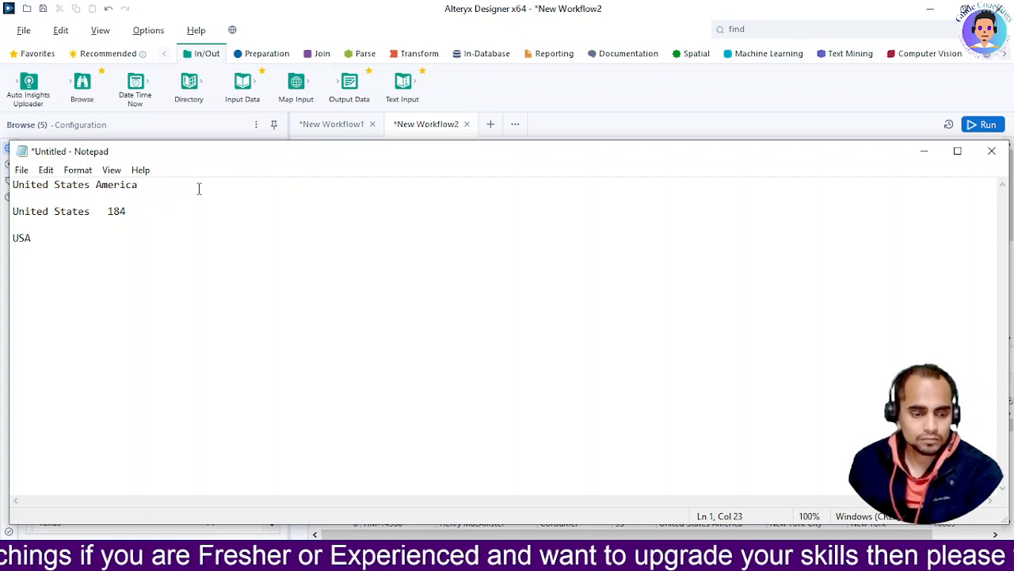
text(a)
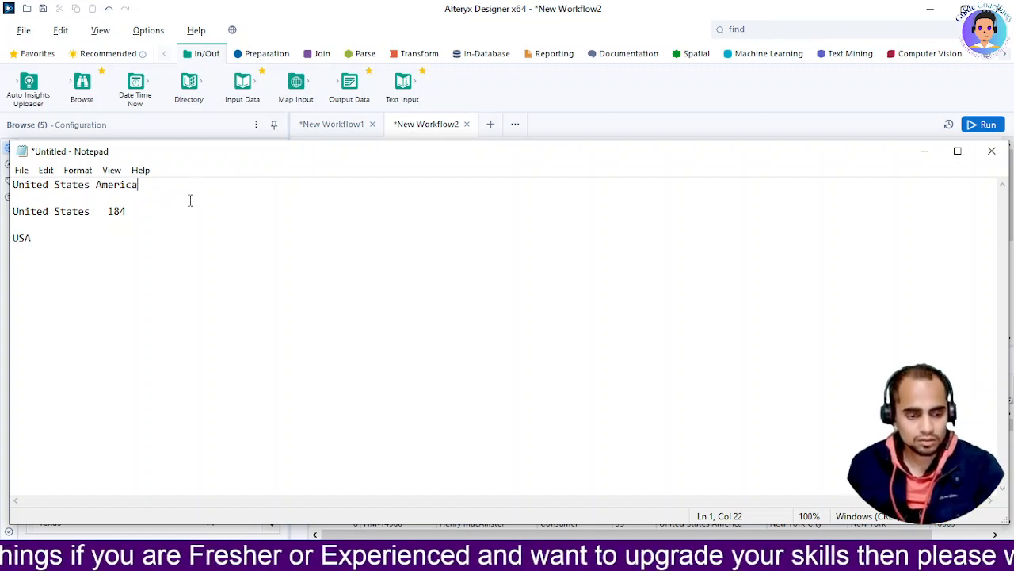
click(176, 212)
key(BackSpace)
key(BackSpace)
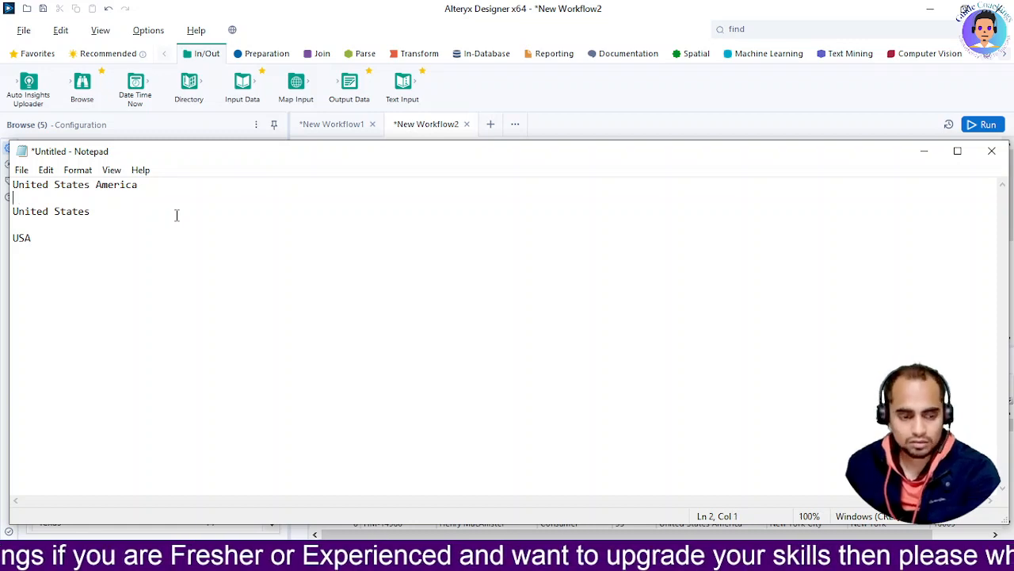
key(BackSpace)
click(22, 211)
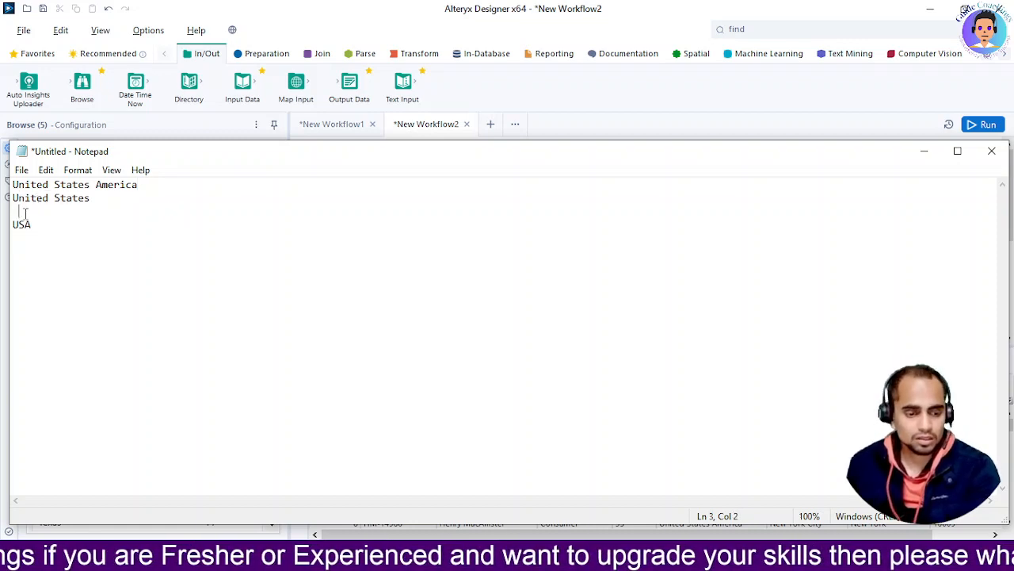
key(BackSpace)
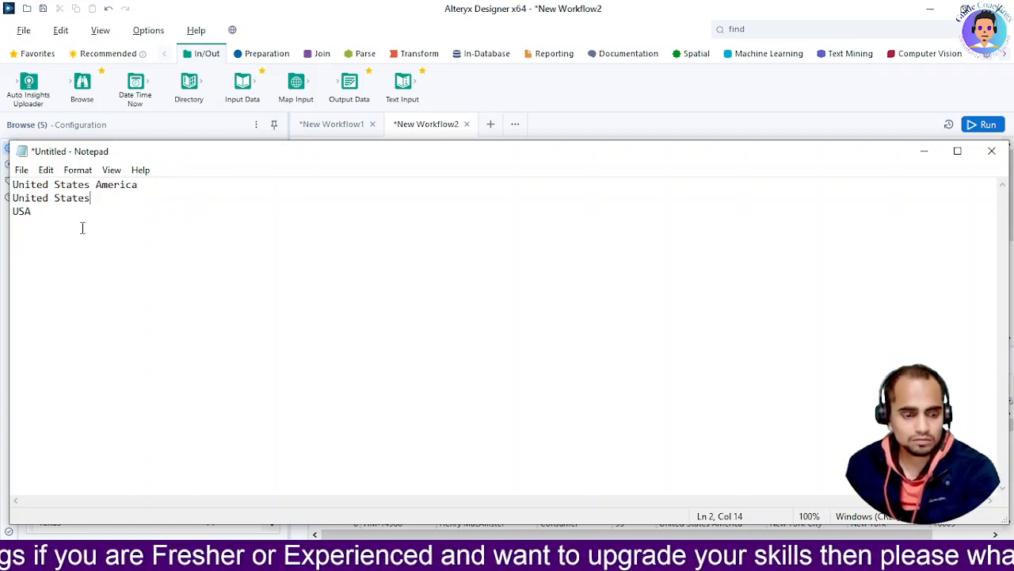
Step: Copy the cleaned country list and, back in Alteryx Designer, paste it into field1 of the Text Input table from row 2
key(ctrl+a)
key(ctrl+c)
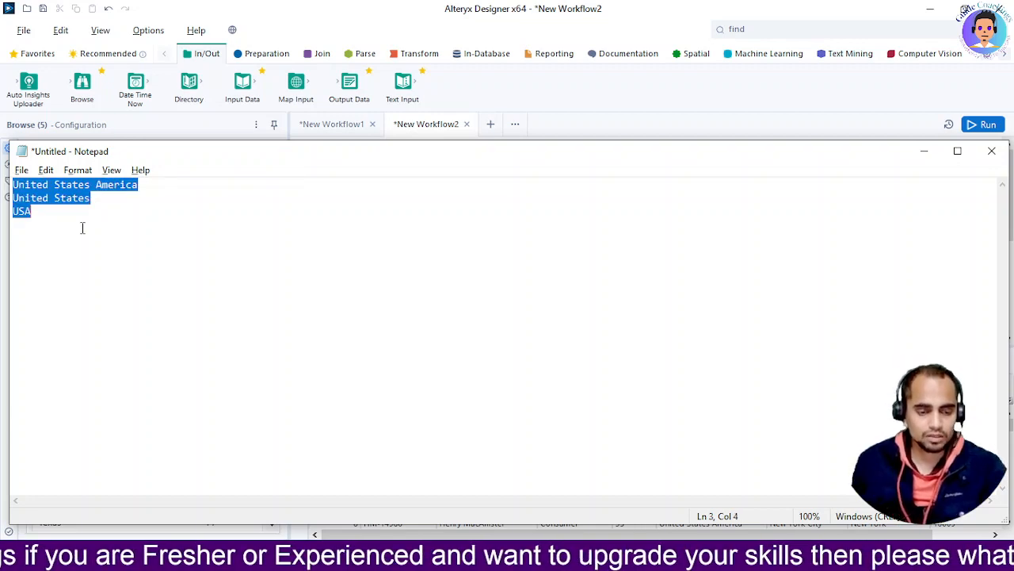
key(alt+Tab)
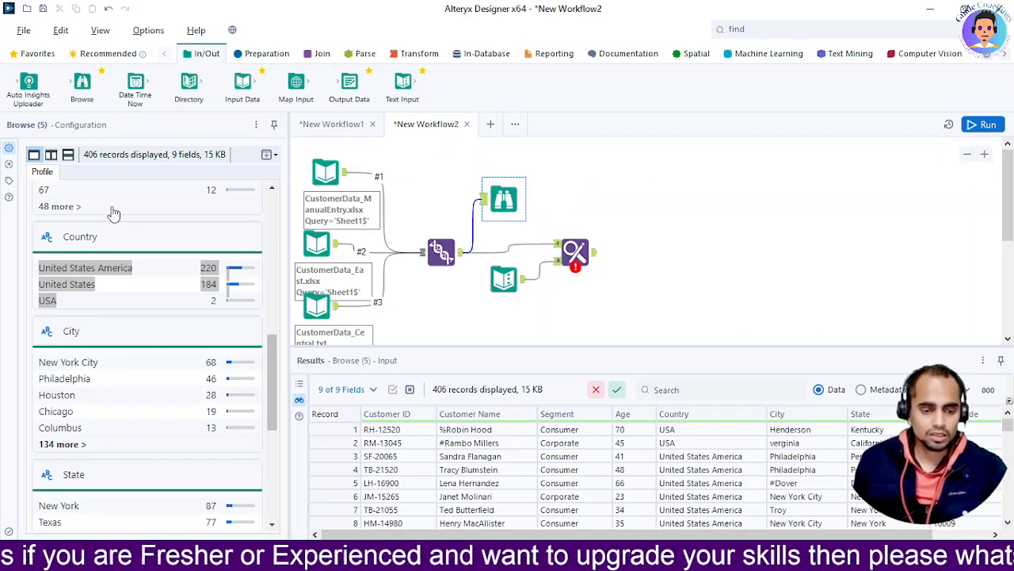
click(496, 279)
click(56, 196)
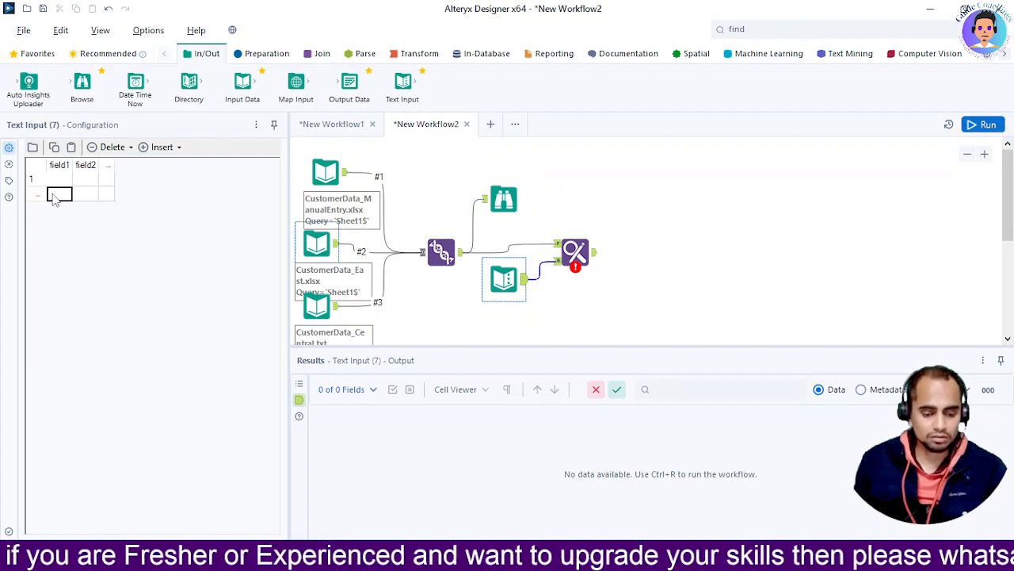
key(ctrl+v)
Step: Copy USA from row 4 of field1 and paste it into field2 for rows 2 to 4 of the Text Input table
click(156, 199)
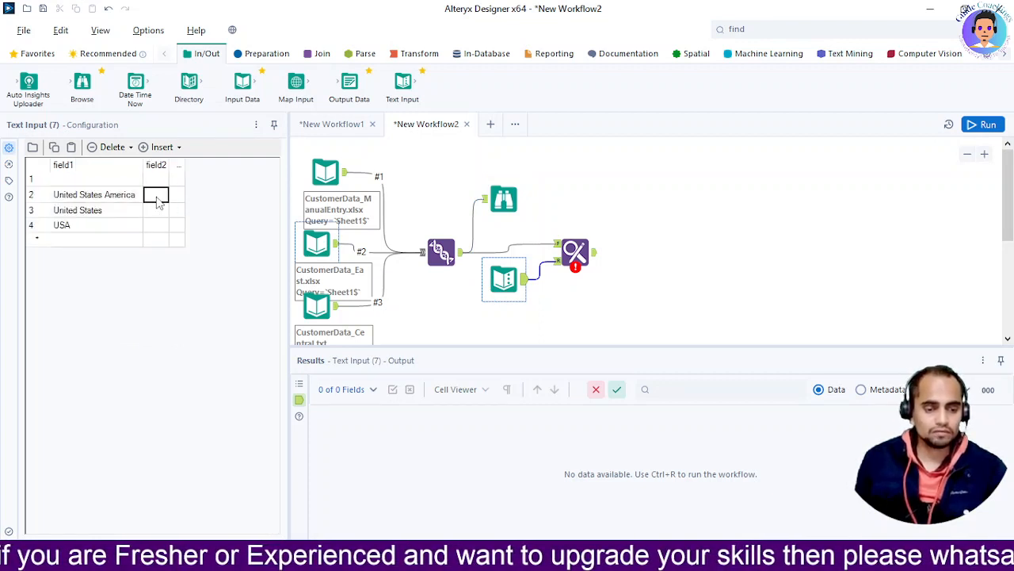
click(114, 225)
click(114, 225)
key(ctrl+c)
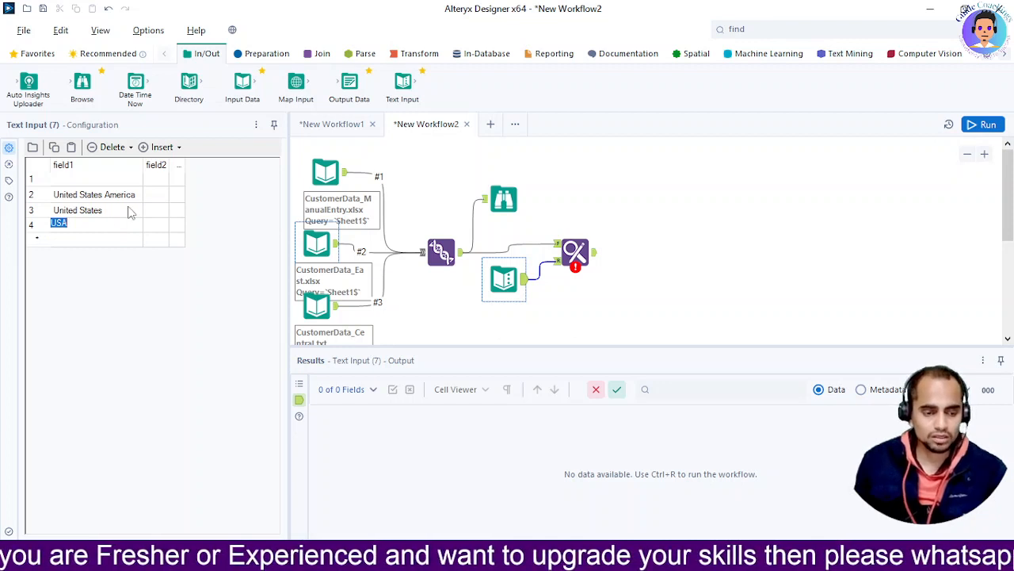
click(155, 196)
key(ctrl+v)
click(158, 210)
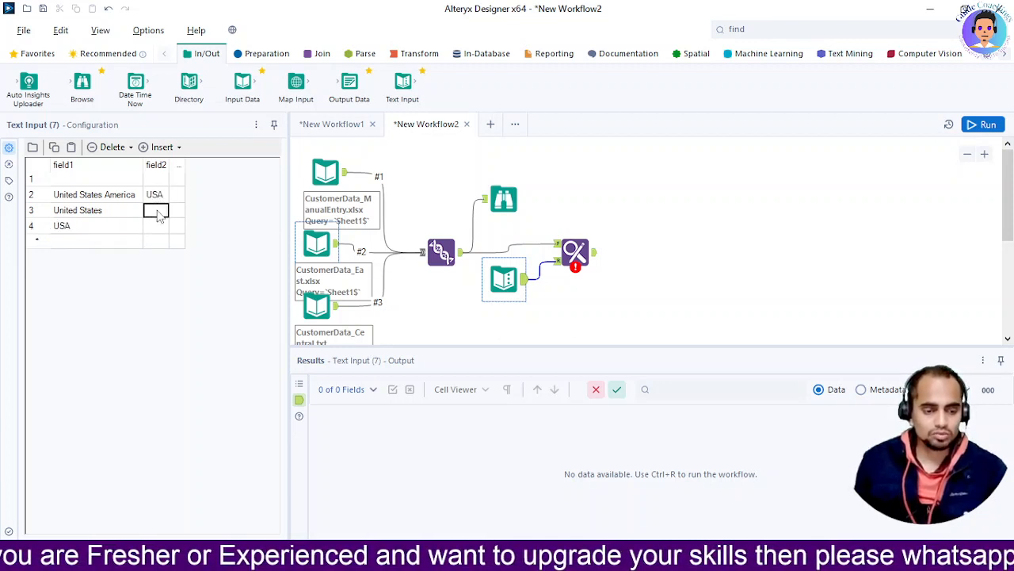
key(ctrl+v)
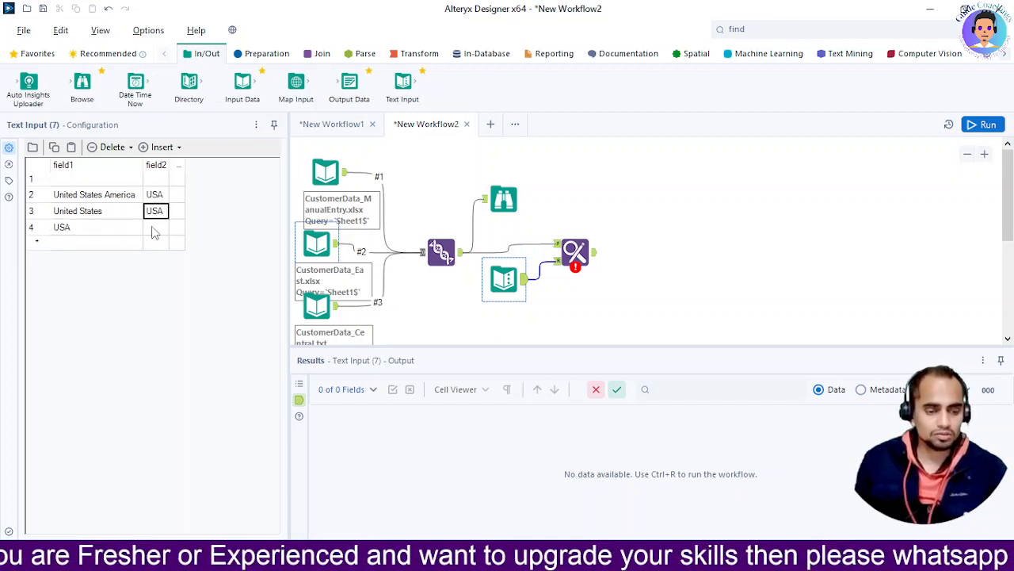
click(155, 228)
key(ctrl+v)
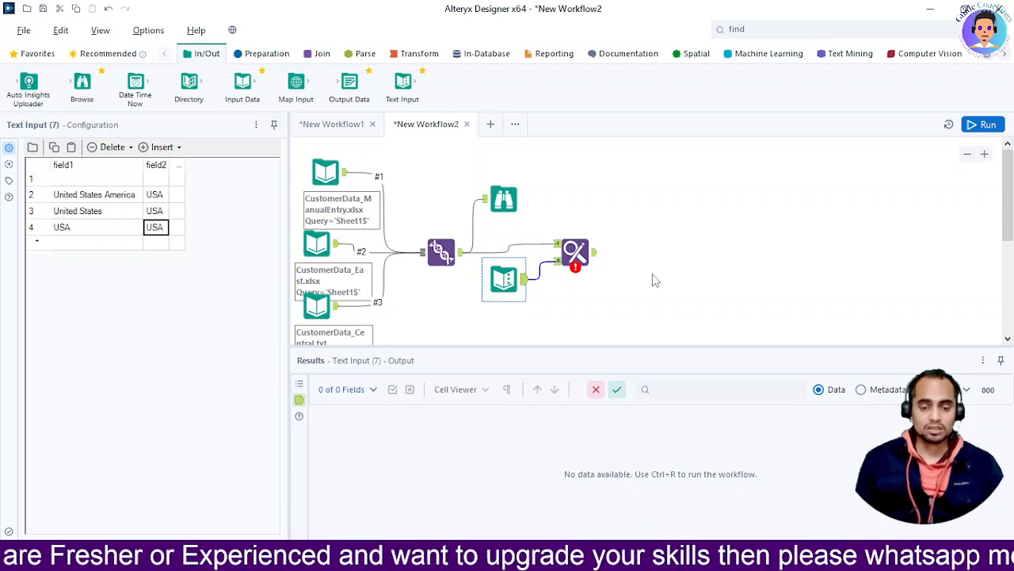
Step: Set the Find Replace tool's Find Value to field1 and run the workflow
key(ctrl+r)
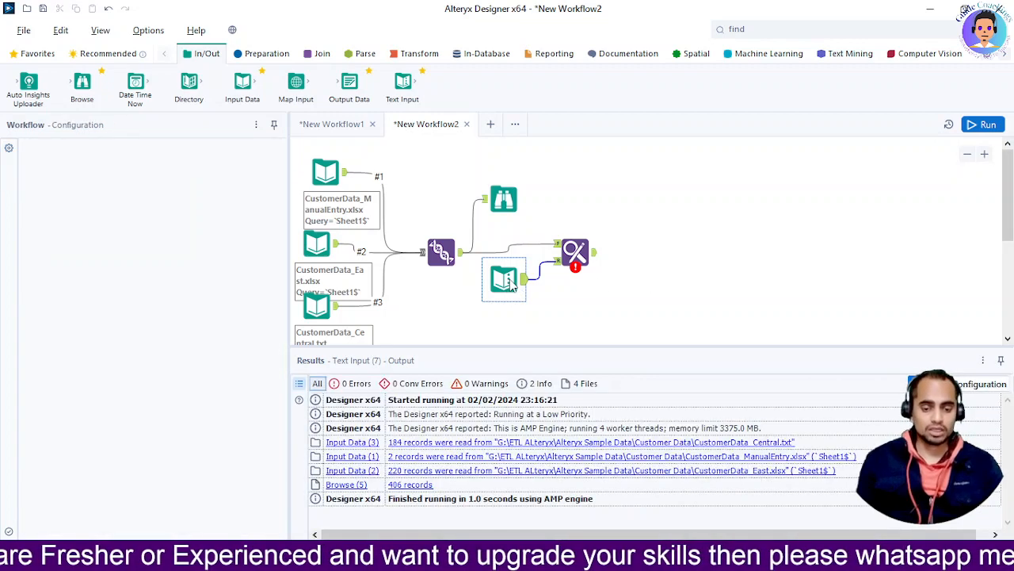
click(599, 274)
click(574, 253)
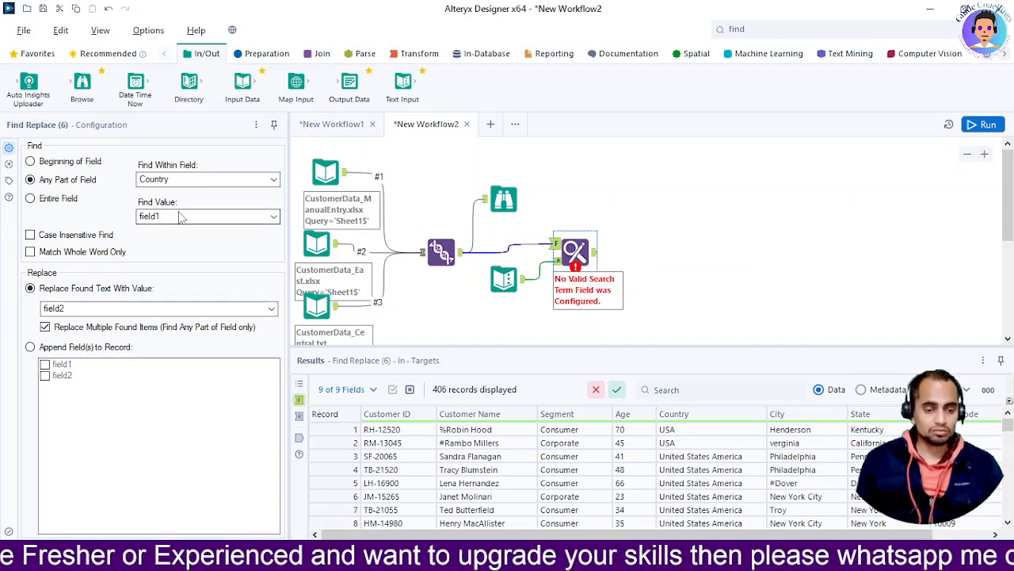
click(180, 216)
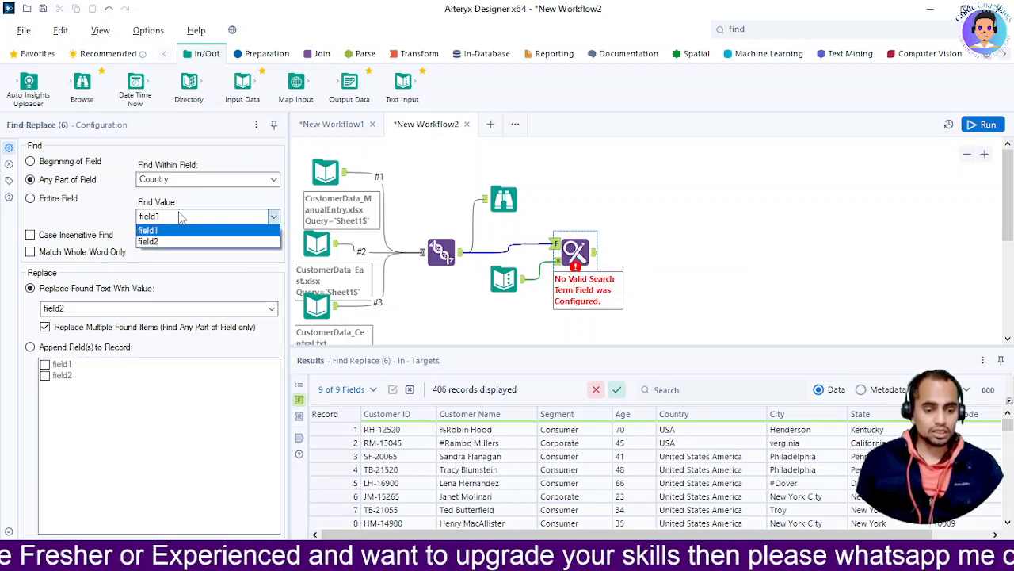
click(166, 234)
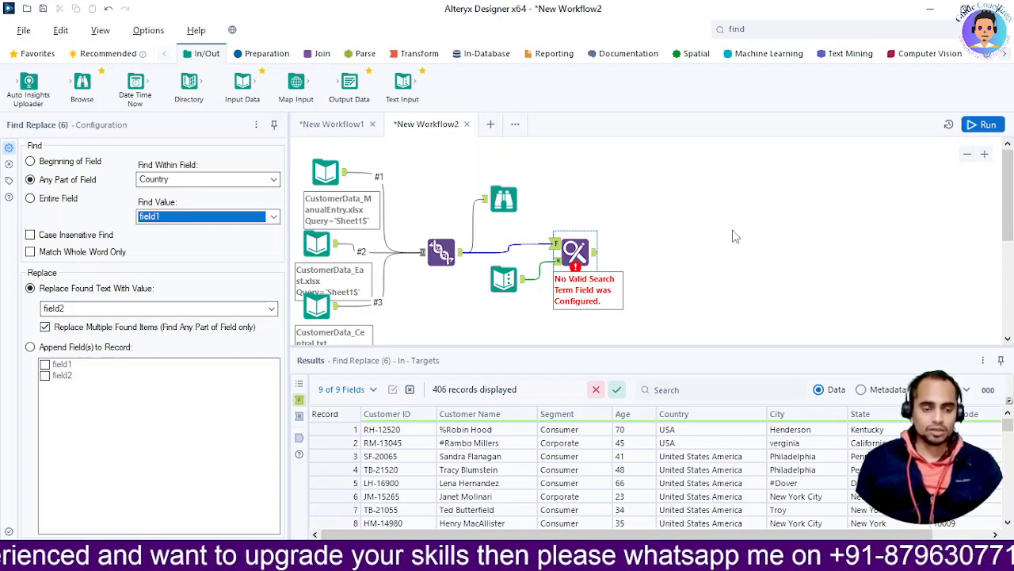
key(ctrl+r)
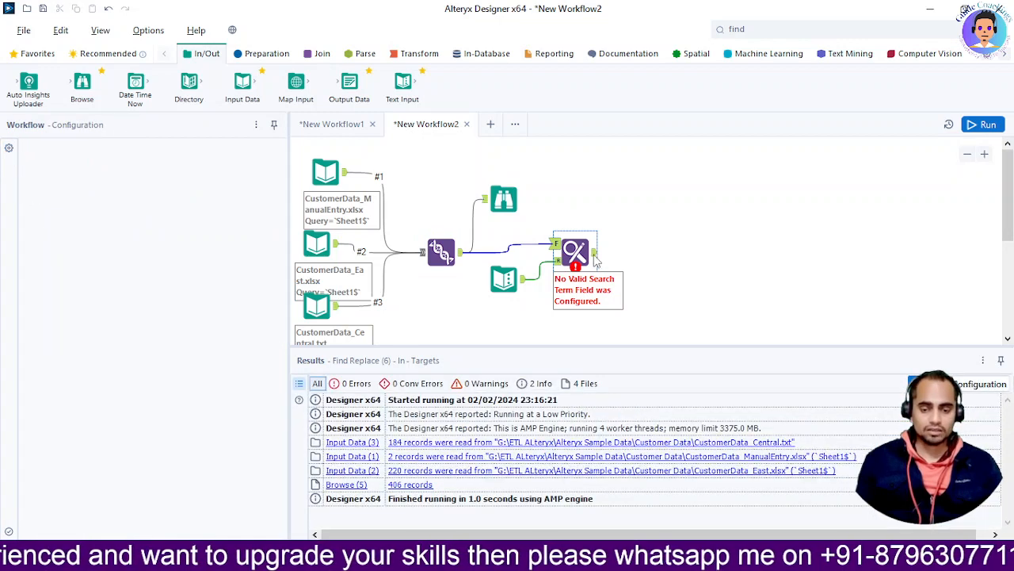
click(576, 250)
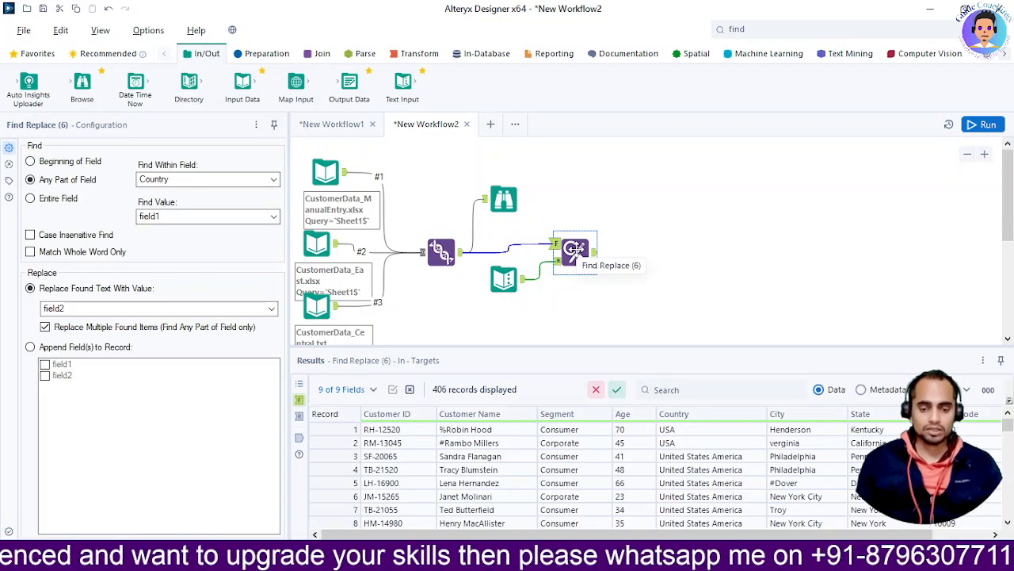
click(982, 124)
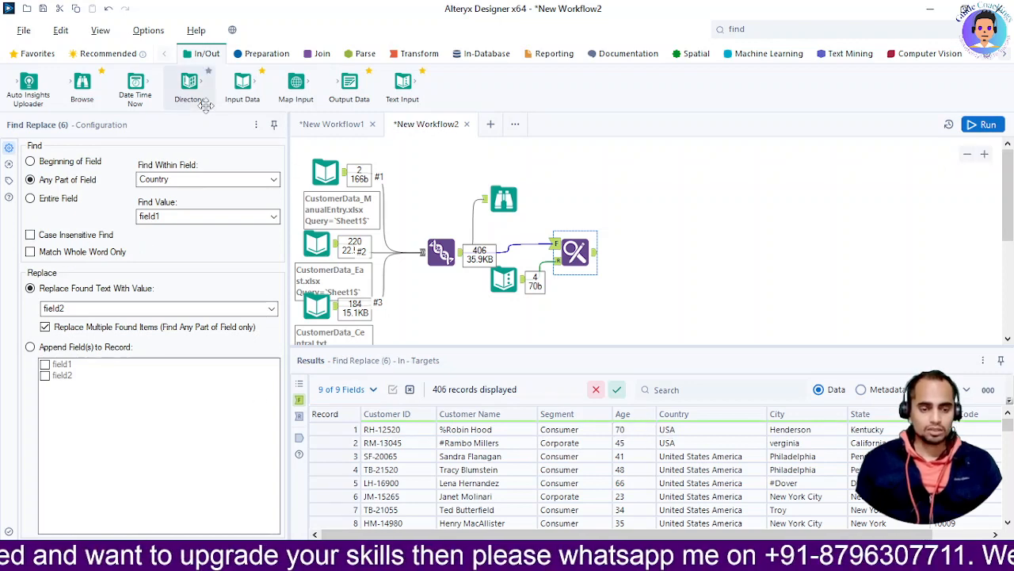
Step: Attach a Browse tool to the Find Replace output and rerun the workflow
drag(82, 87, 646, 252)
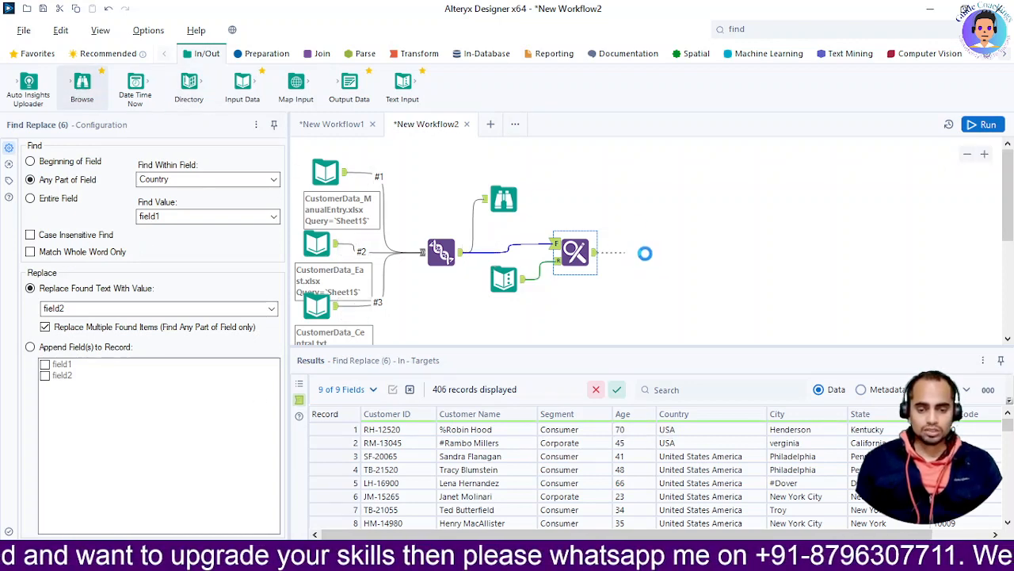
click(983, 127)
click(983, 125)
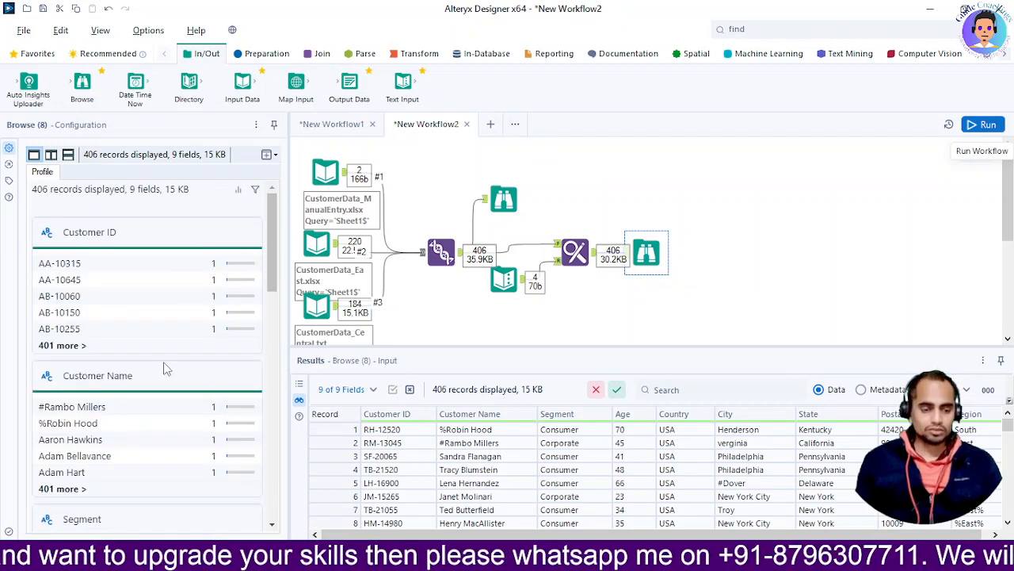
Step: Examine the Country column's profile in the new Browse tool, along with the value distributions of the other fields
click(674, 414)
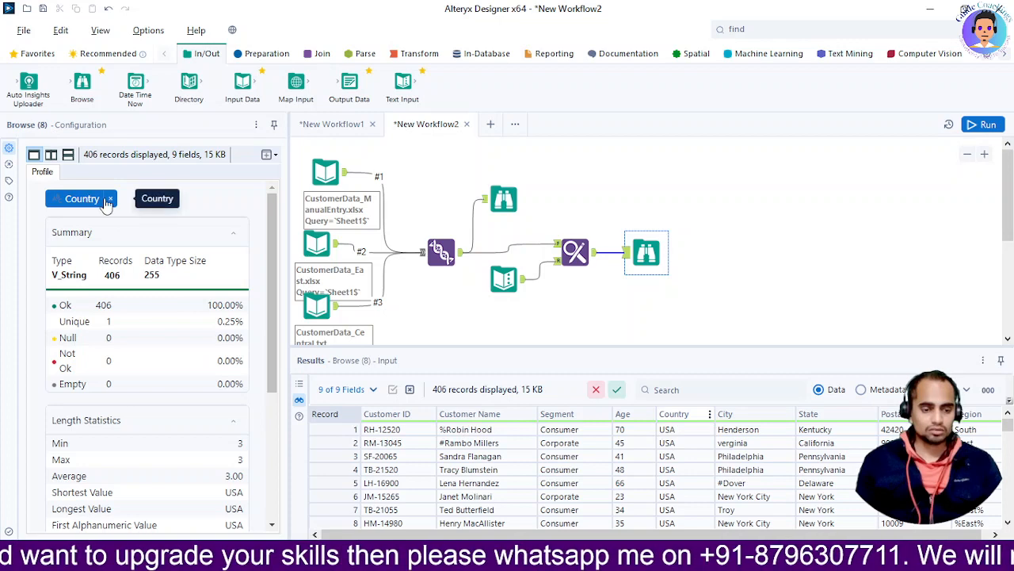
click(111, 199)
scroll(198, 371, down, 4)
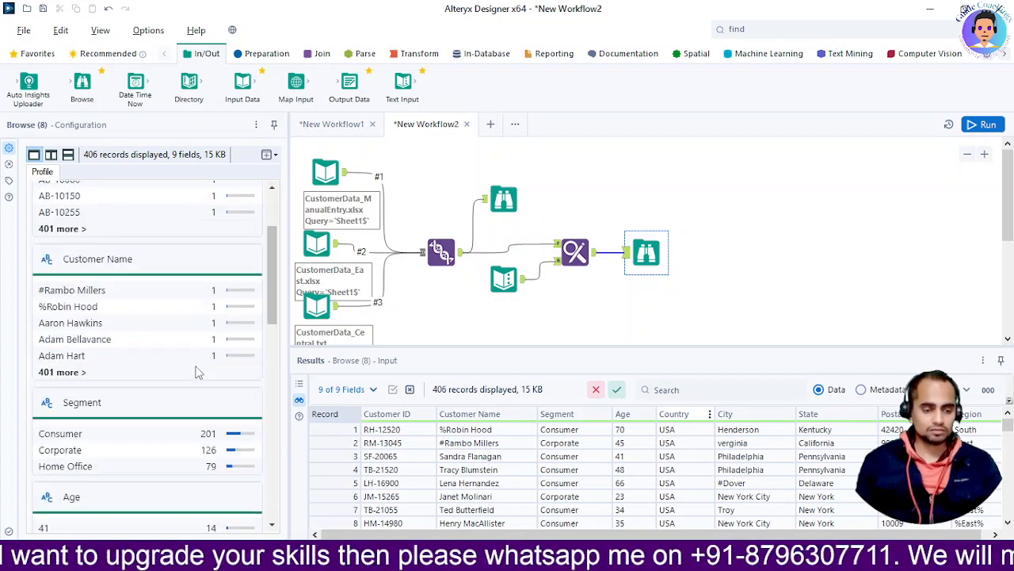
scroll(230, 356, up, 5)
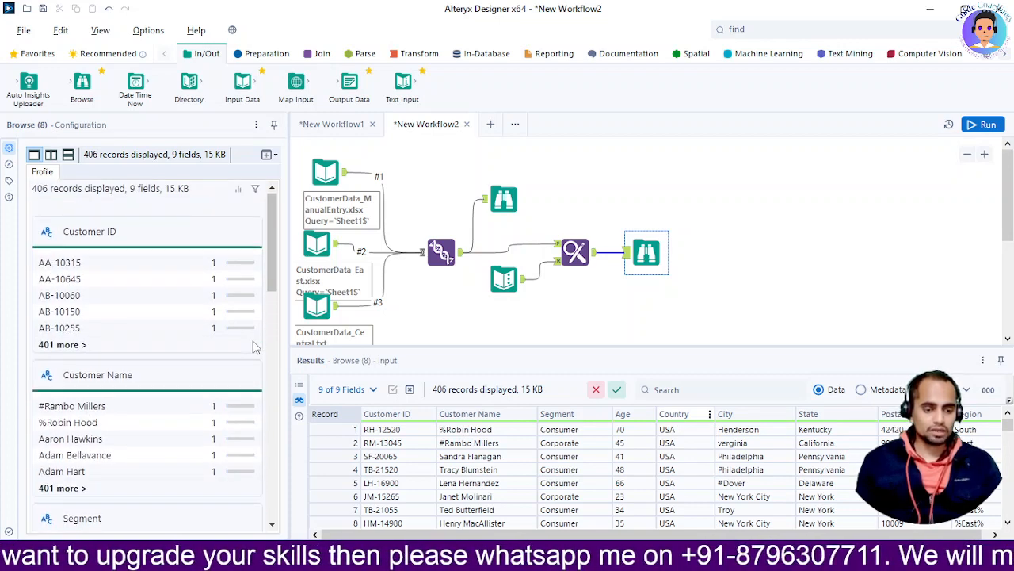
scroll(254, 346, down, 10)
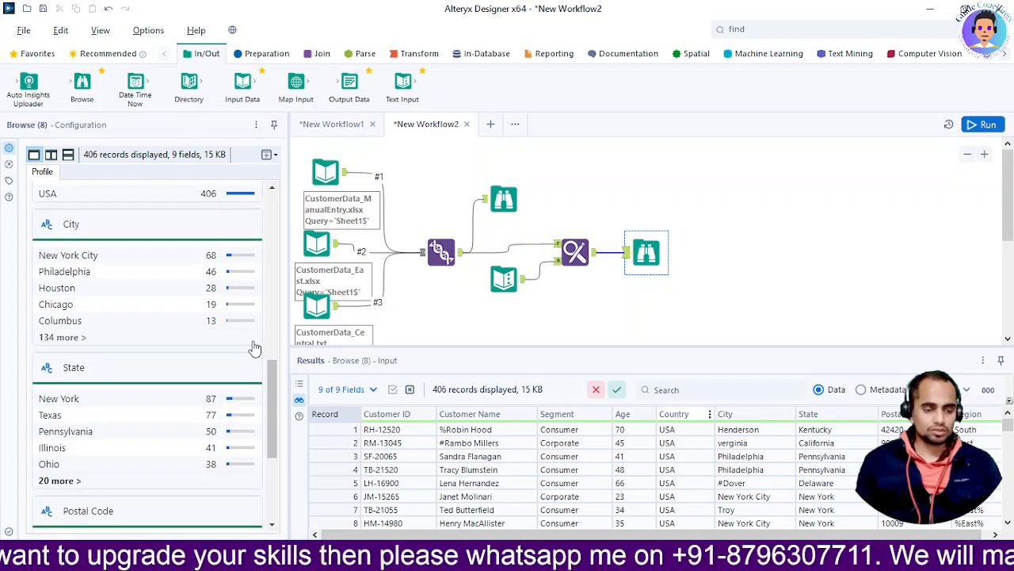
scroll(241, 369, down, 2)
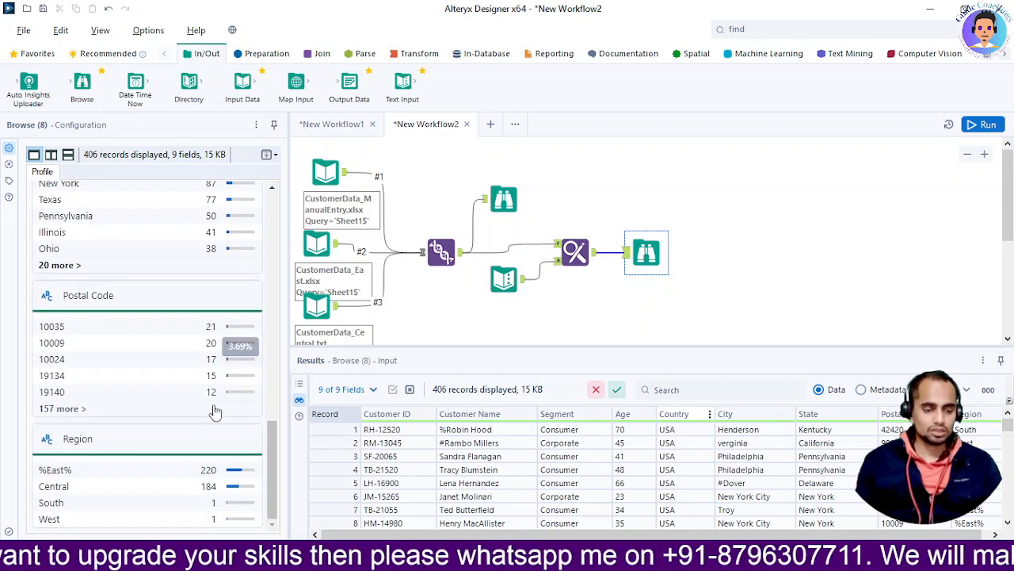
scroll(230, 374, up, 6)
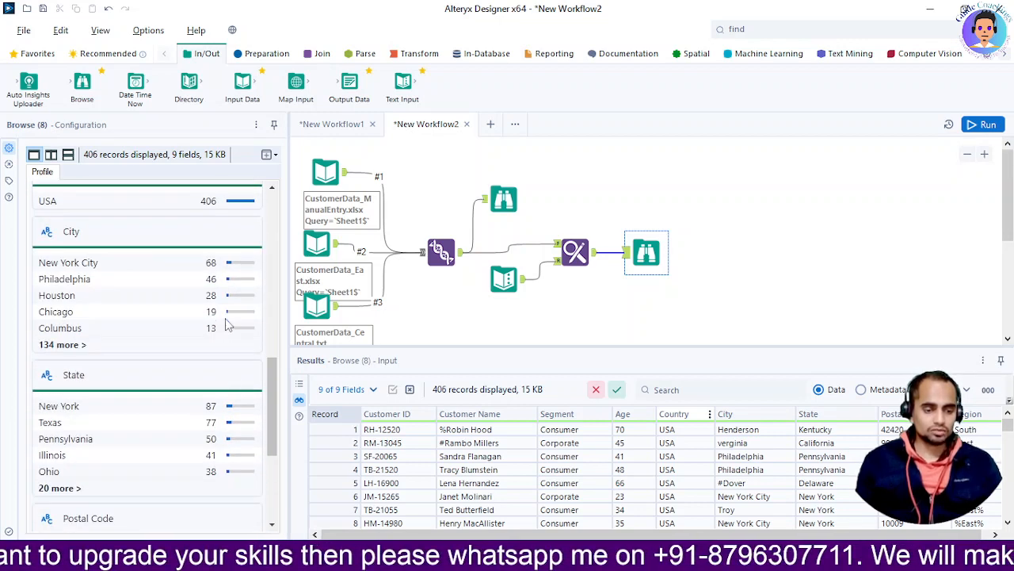
scroll(226, 323, up, 3)
scroll(159, 348, up, 3)
scroll(110, 367, down, 2)
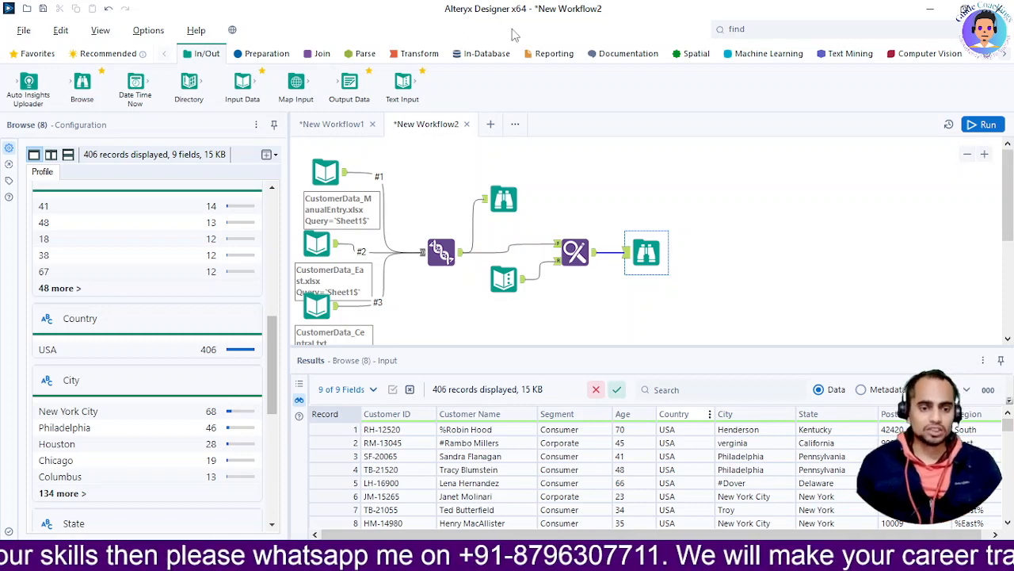
Step: Search the tools for "cle" and place a Data Cleansing tool on the canvas beyond the Browse tool that follows Find Replace
click(314, 56)
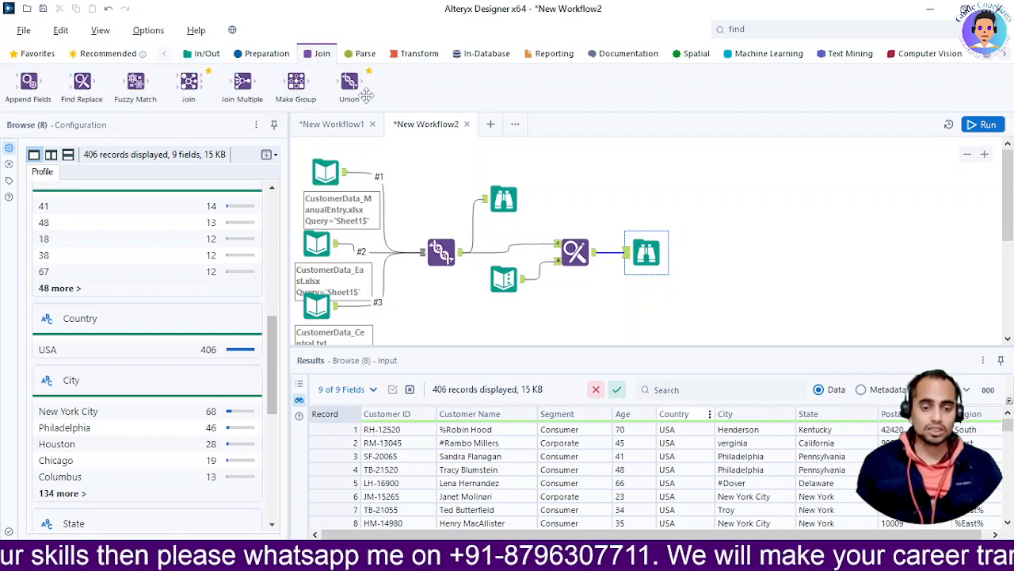
click(785, 28)
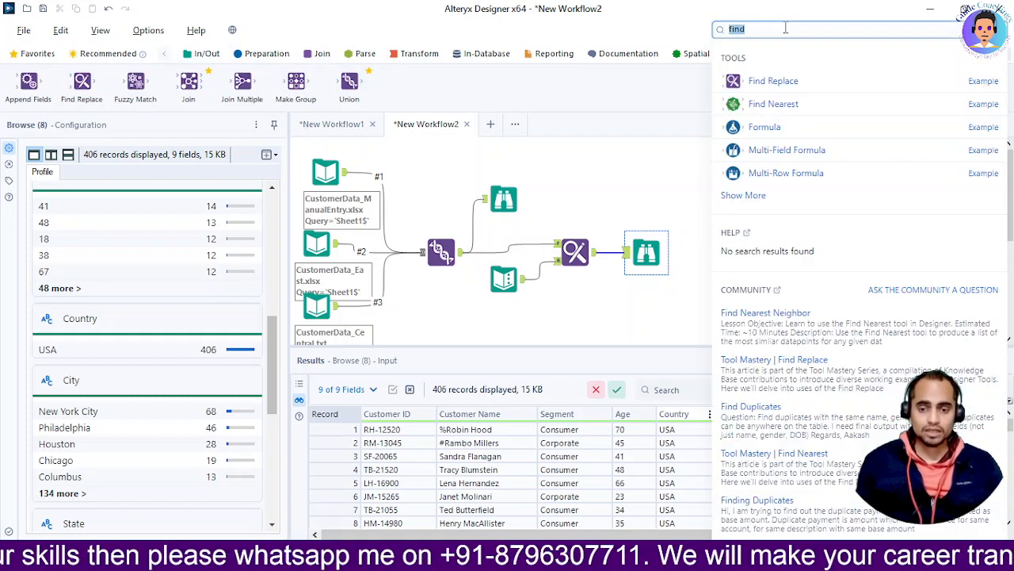
text(cle)
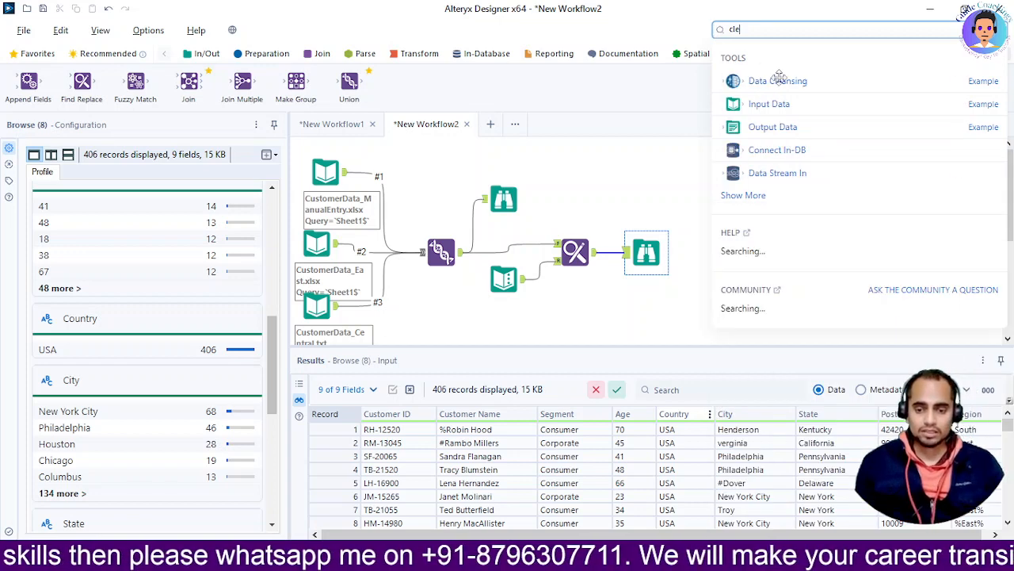
drag(778, 81, 717, 255)
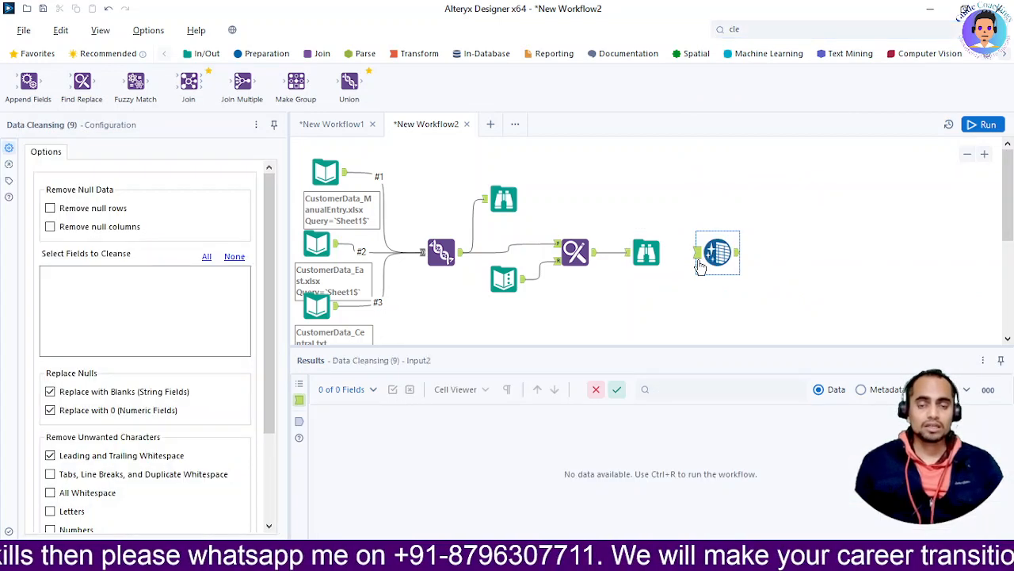
Step: Move the second Browse tool up out of the line, connect the Find Replace output to the Data Cleansing input and show its configuration
drag(649, 251, 640, 199)
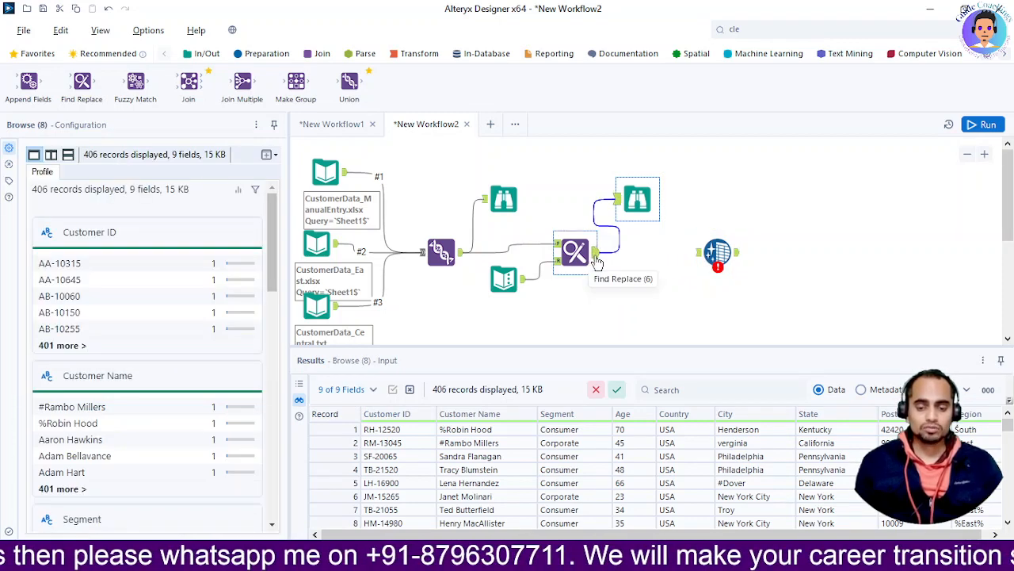
drag(597, 263, 696, 253)
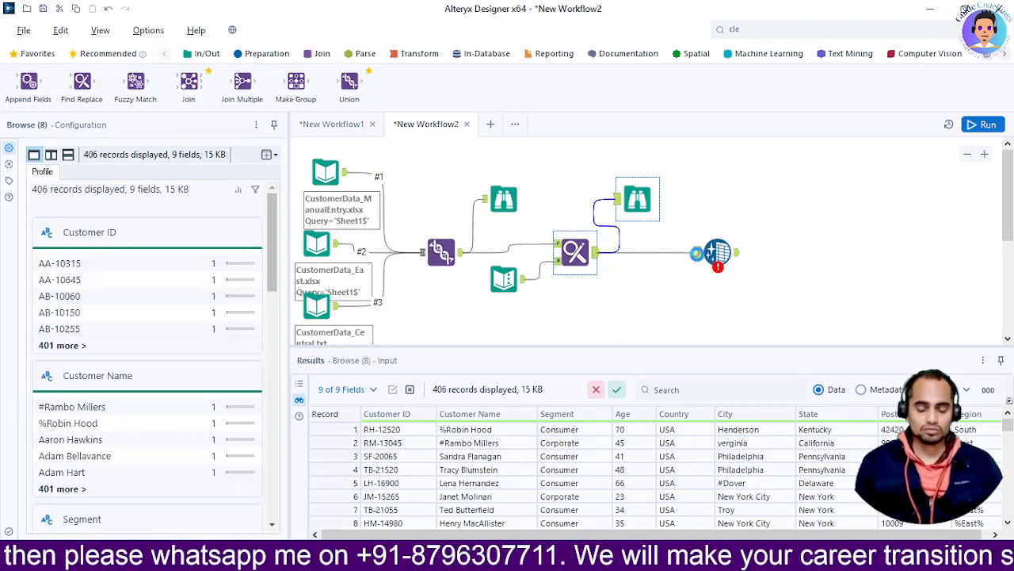
click(699, 260)
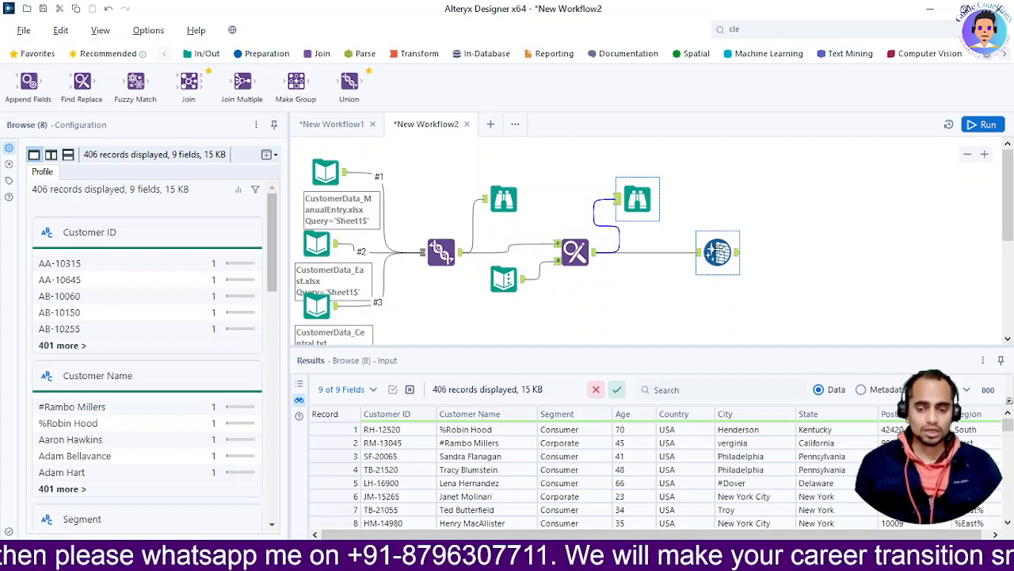
click(717, 250)
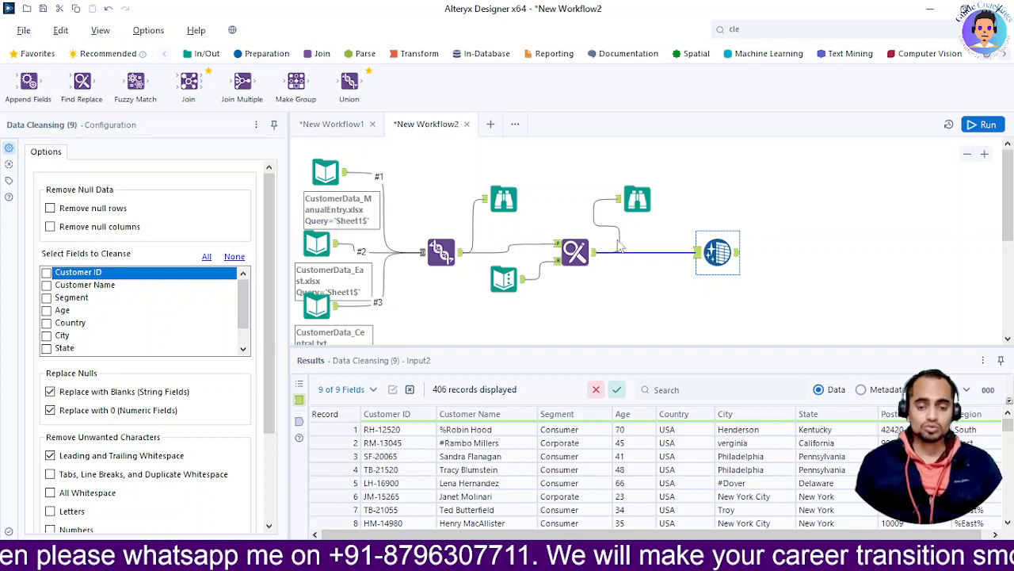
Step: Check the Browse profile and result records after Find Replace for stray special characters in fields such as Customer Name and Region
click(632, 205)
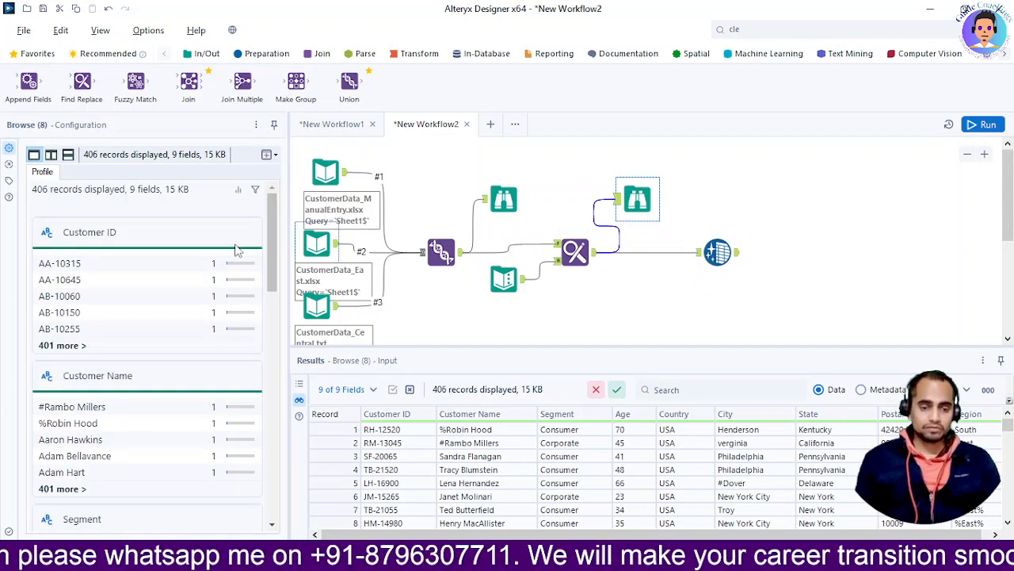
drag(270, 217, 270, 246)
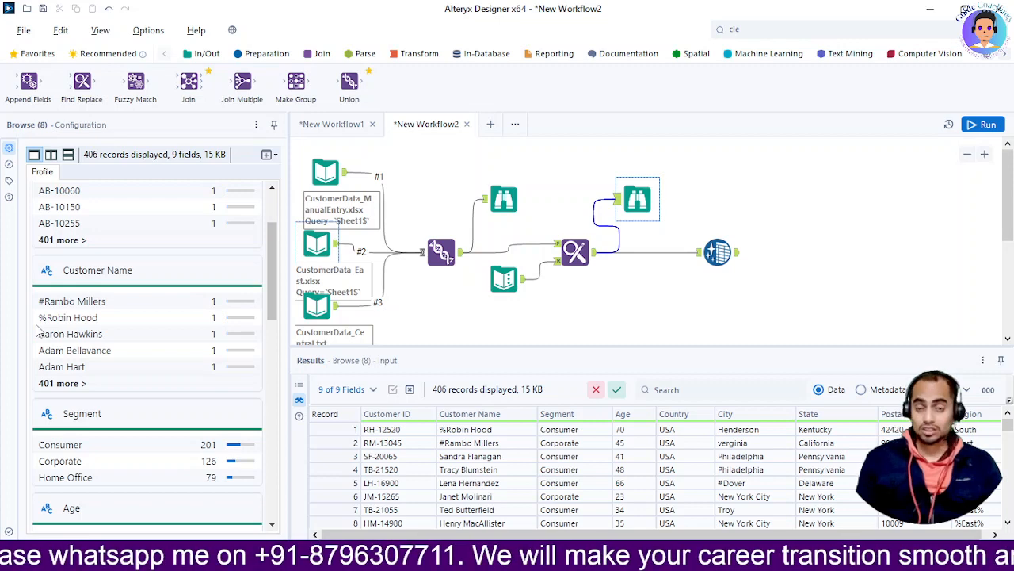
drag(271, 261, 290, 476)
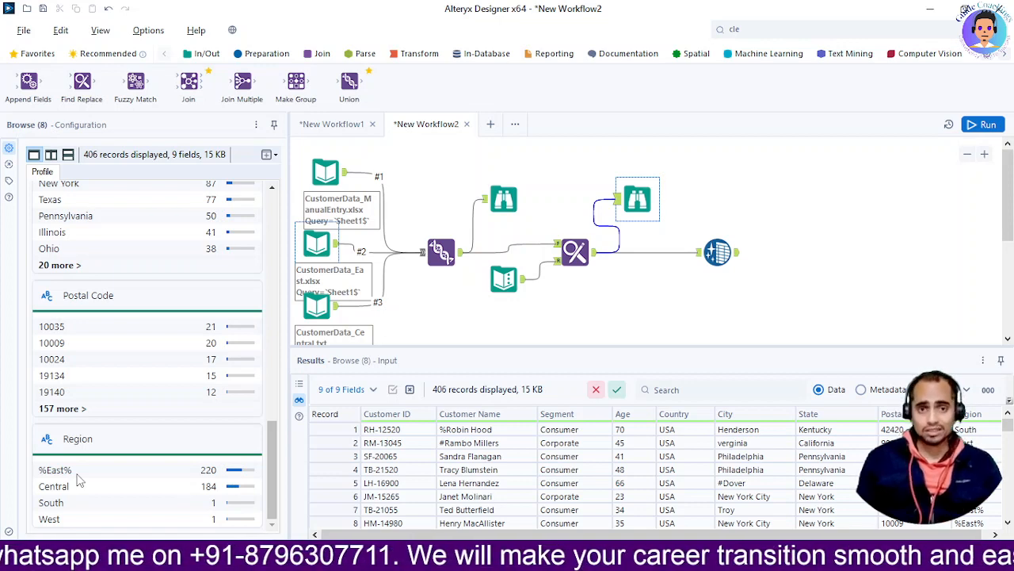
scroll(941, 537, down, 5)
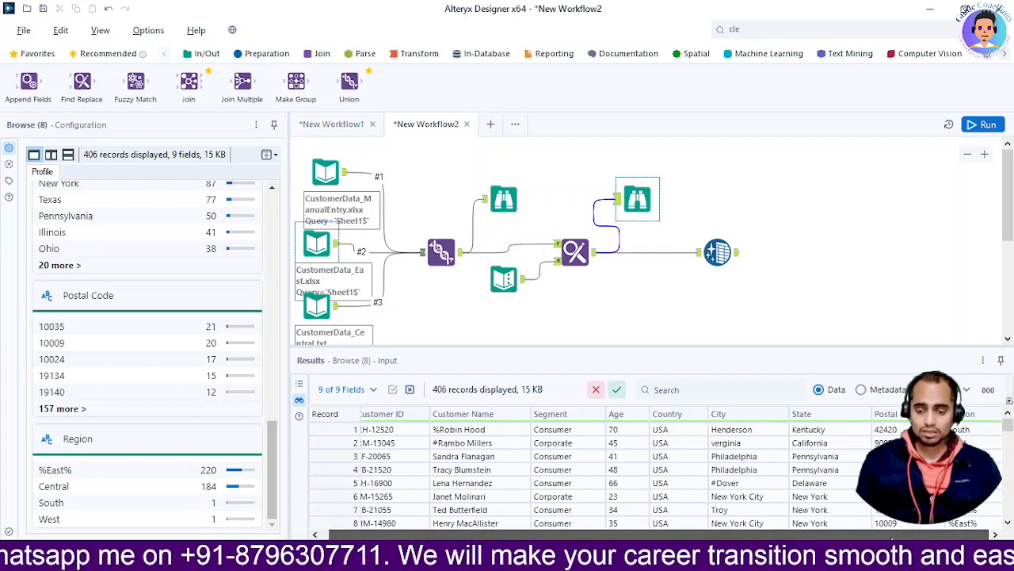
scroll(650, 475, down, 20)
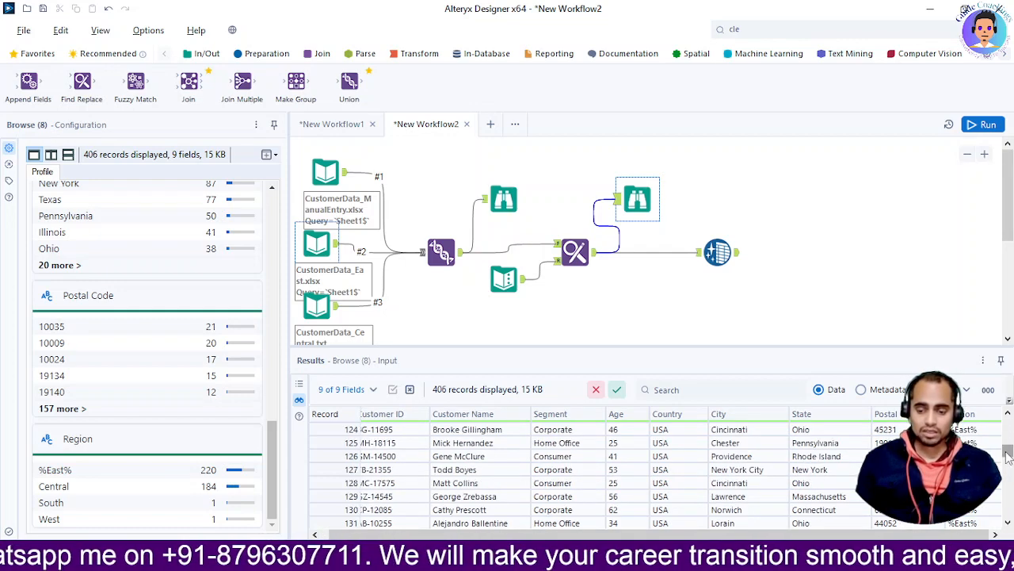
drag(1007, 453, 1007, 422)
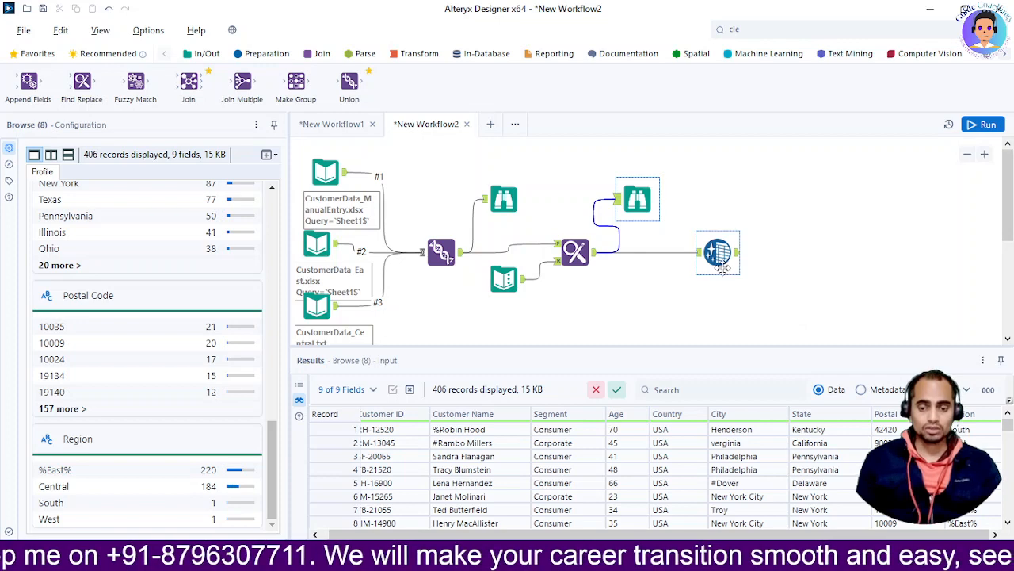
Step: In the Data Cleansing tool, select Customer Name, City and Region as the fields to cleanse
click(719, 258)
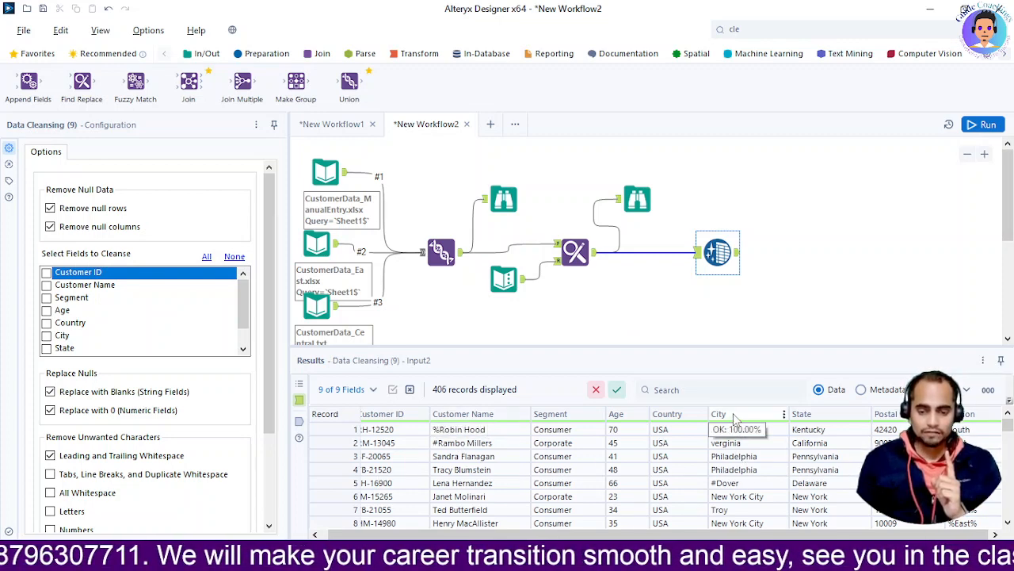
scroll(729, 491, down, 2)
scroll(729, 491, down, 8)
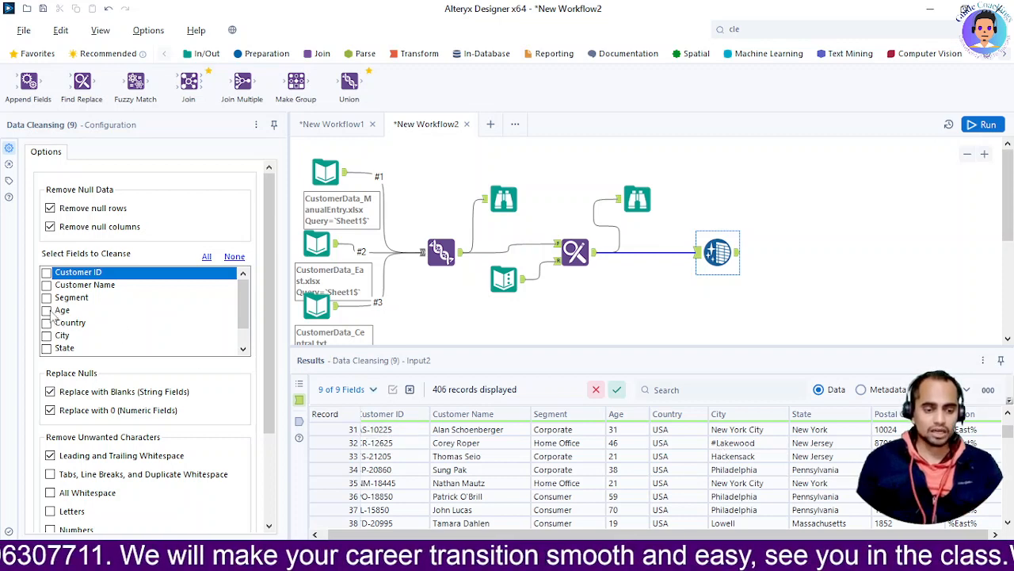
click(46, 286)
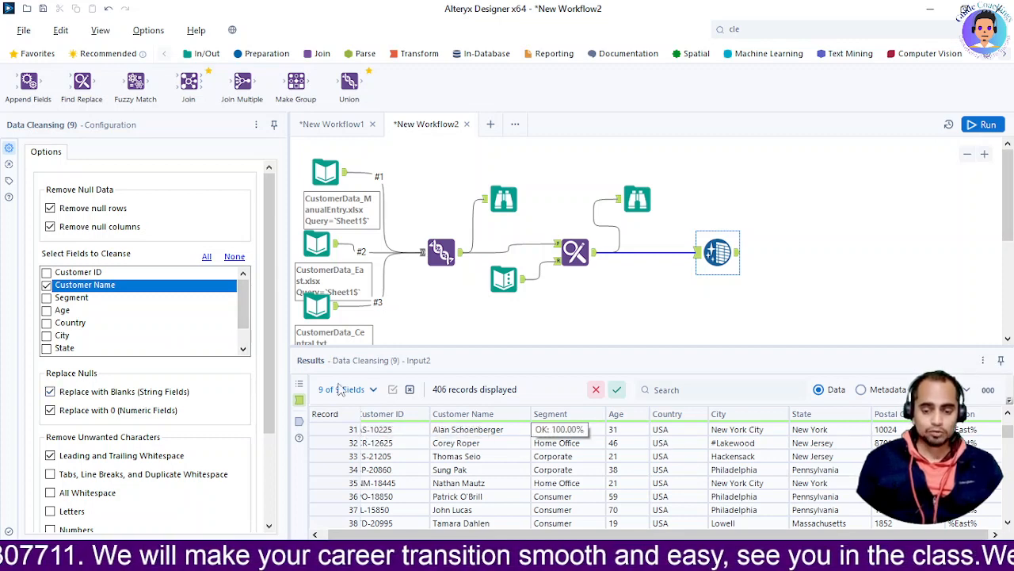
click(46, 335)
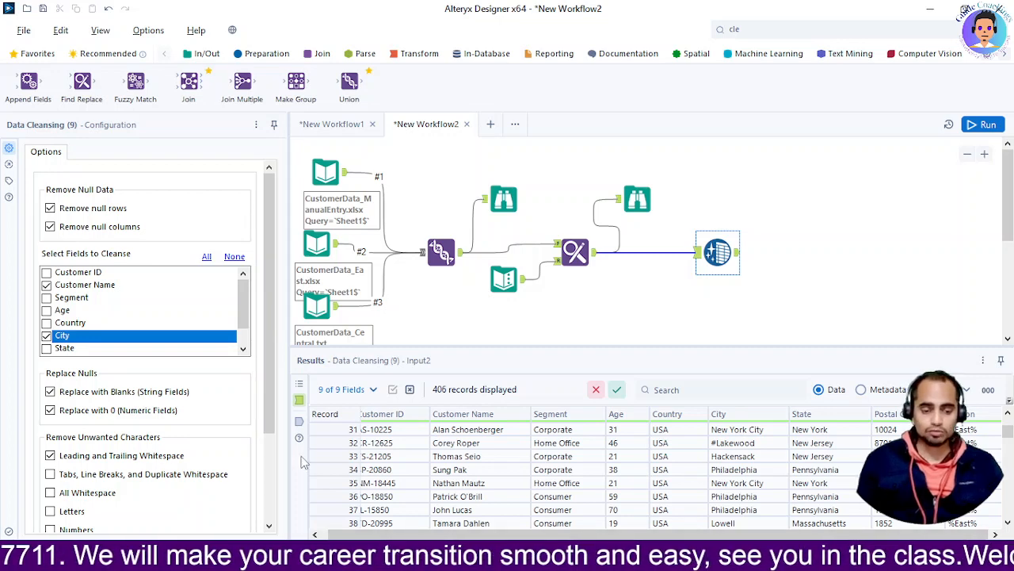
scroll(79, 352, down, 1)
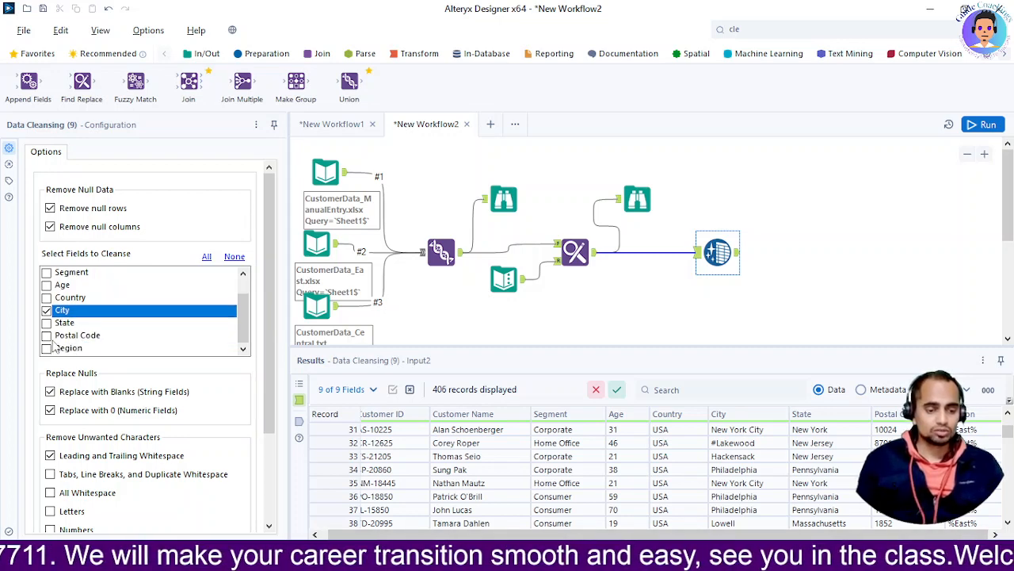
click(46, 349)
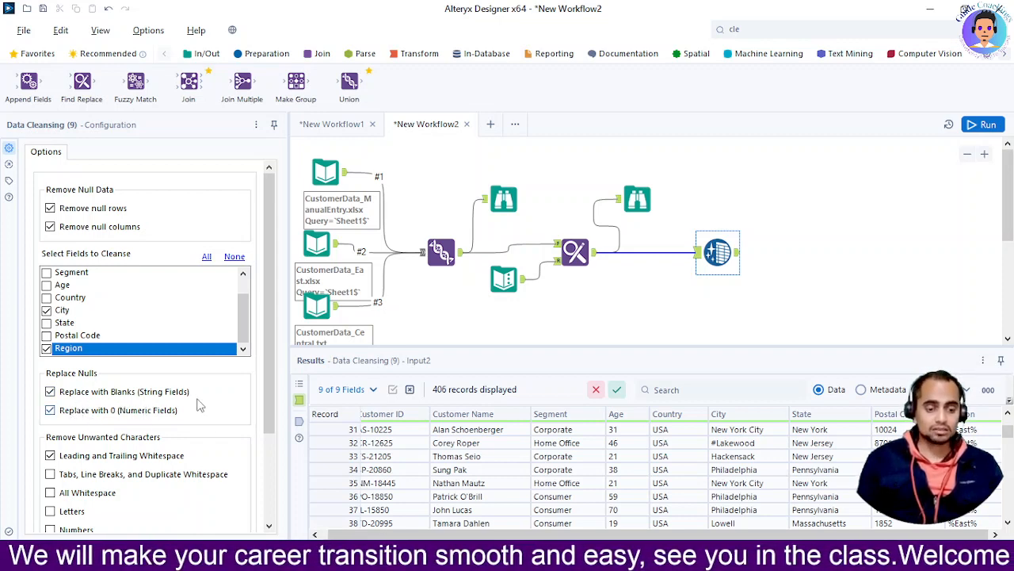
Step: Enable removal of tabs, line breaks and duplicate whitespace, letters, numbers and punctuation in the Data Cleansing tool
drag(269, 311, 264, 401)
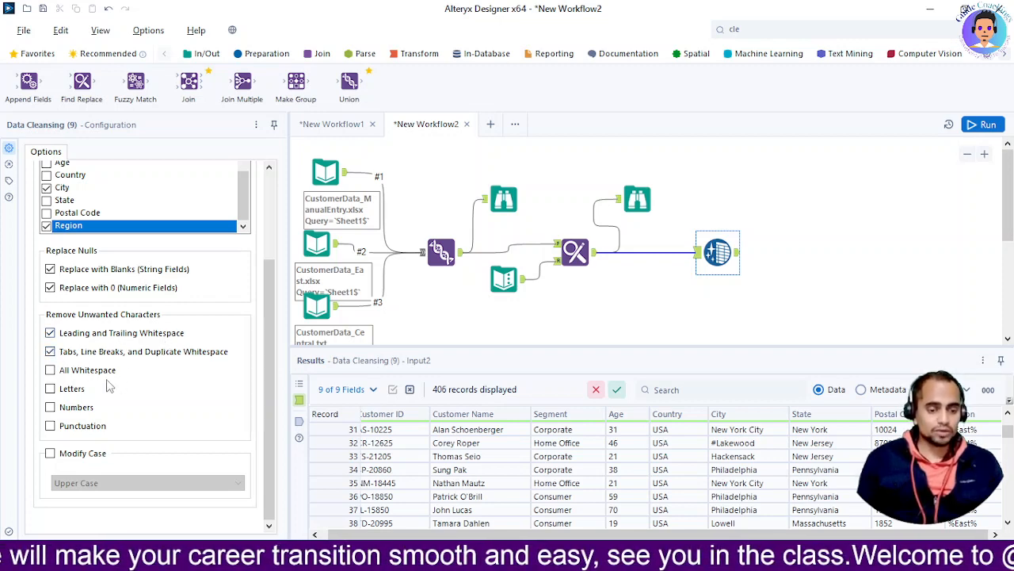
click(50, 389)
click(50, 427)
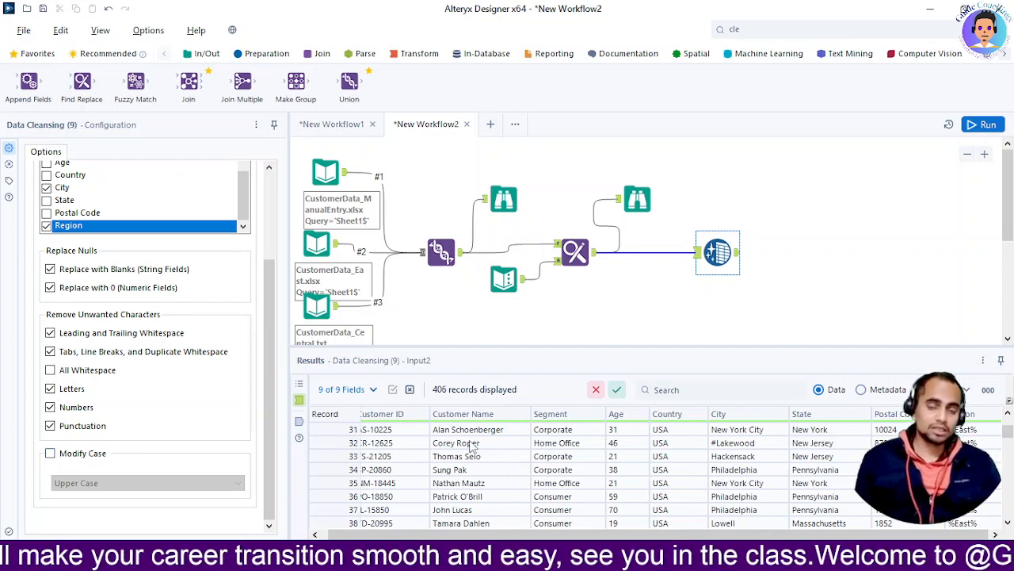
click(50, 453)
click(89, 482)
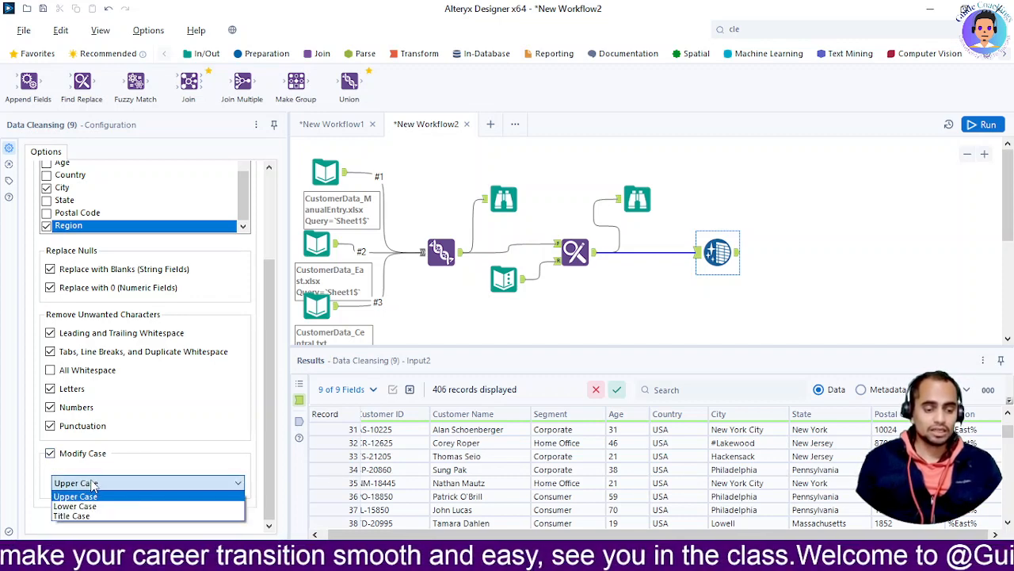
click(51, 454)
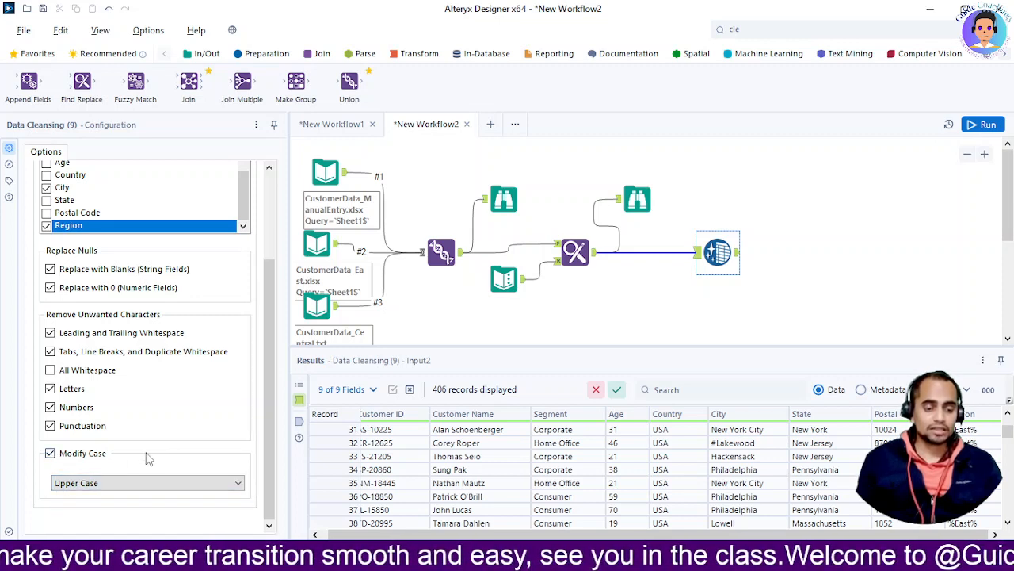
click(50, 454)
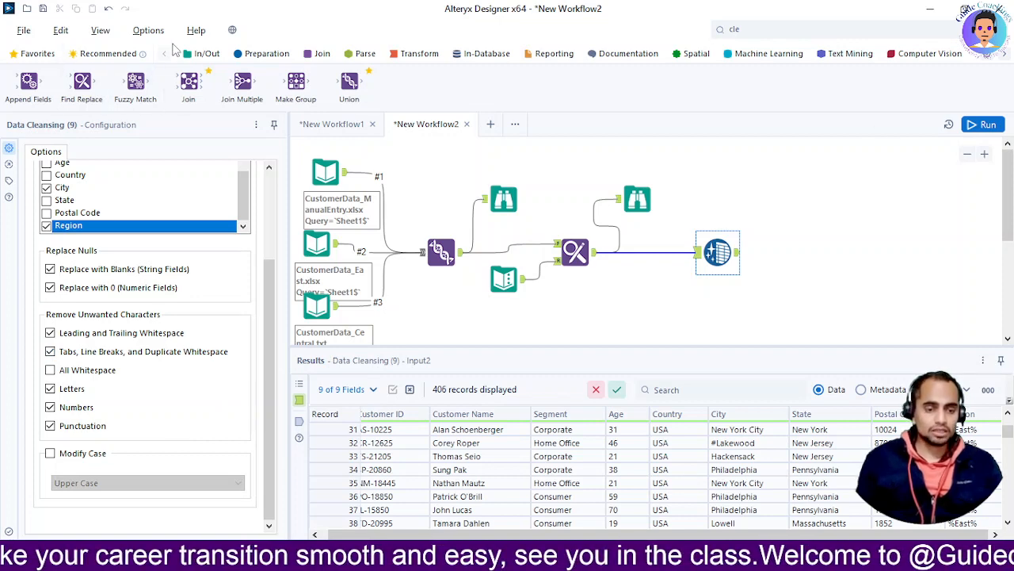
Step: Add a Browse tool connected to the Data Cleansing output and run the workflow
click(190, 54)
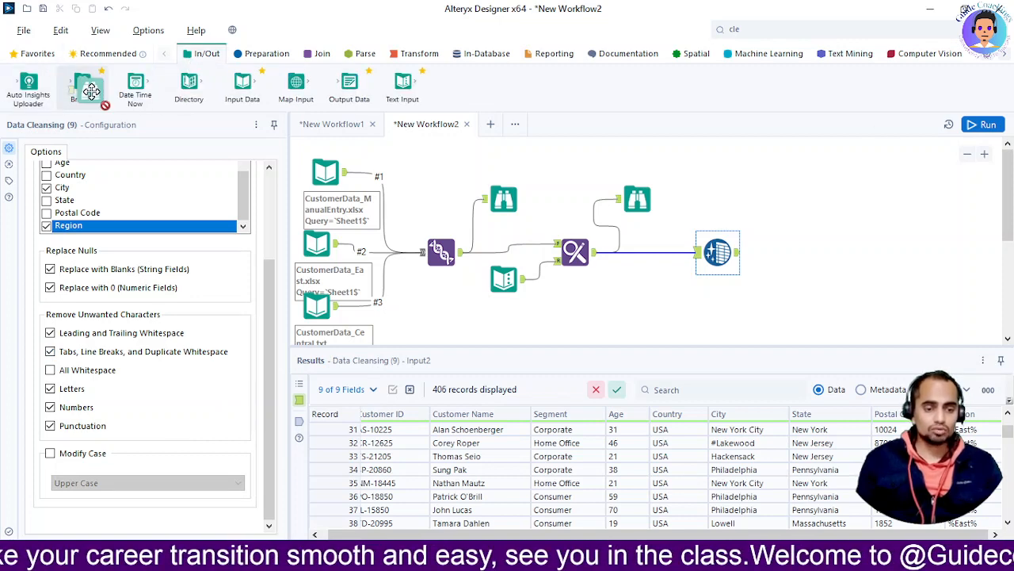
drag(82, 83, 816, 252)
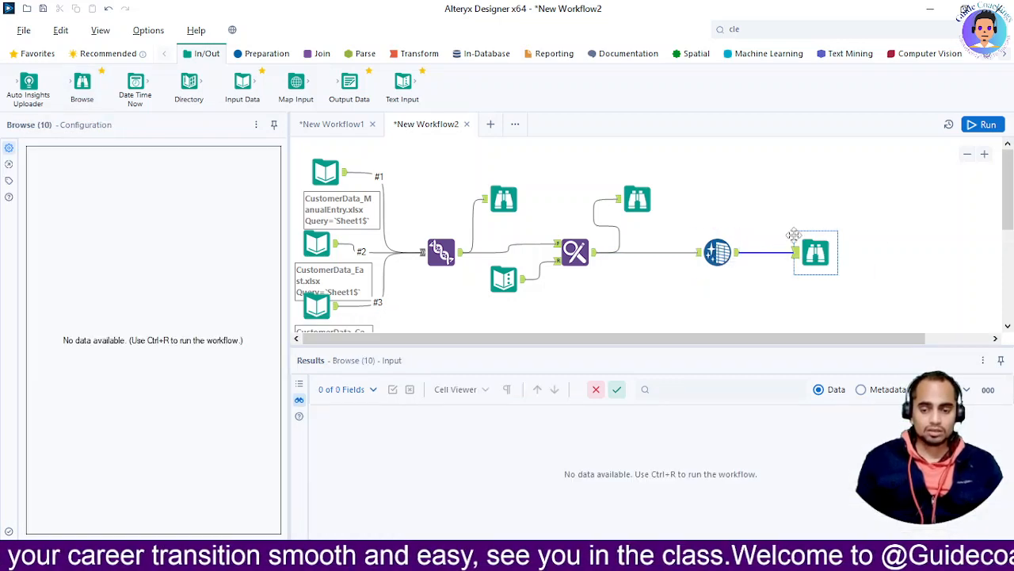
click(987, 127)
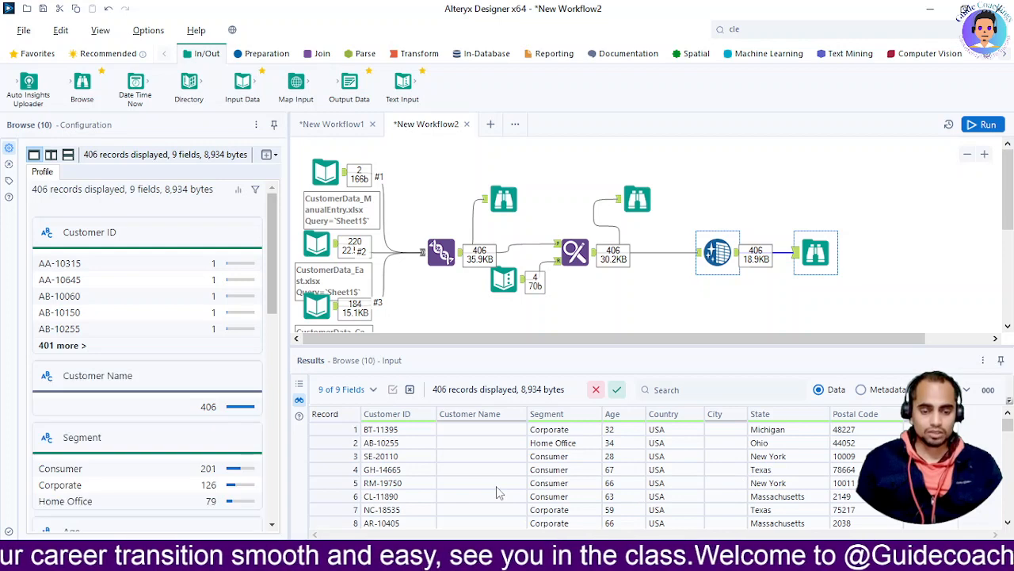
Step: Turn off removal of tabs, line breaks and duplicate whitespace, letters and numbers in the Data Cleansing tool
click(725, 252)
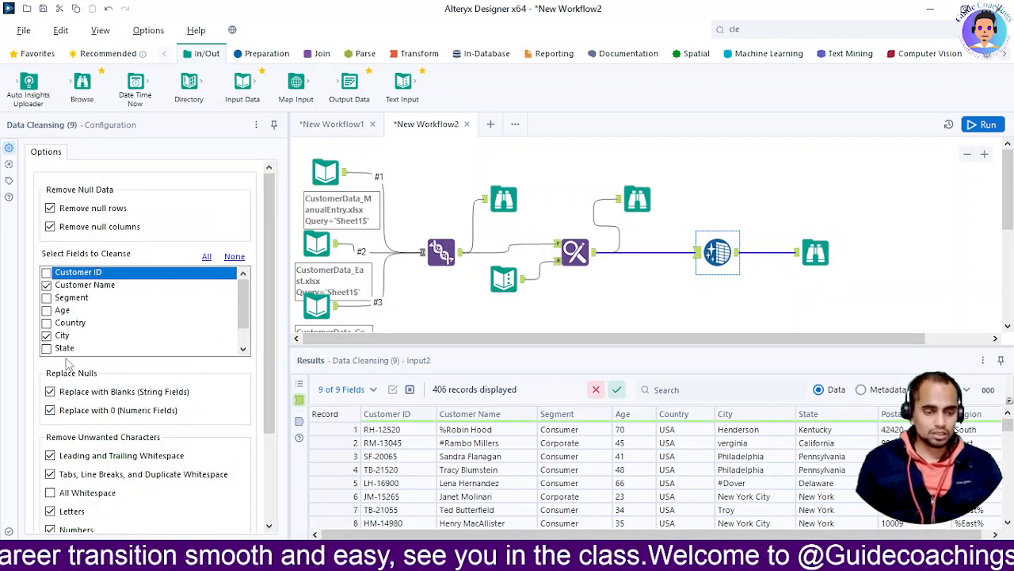
scroll(106, 428, down, 3)
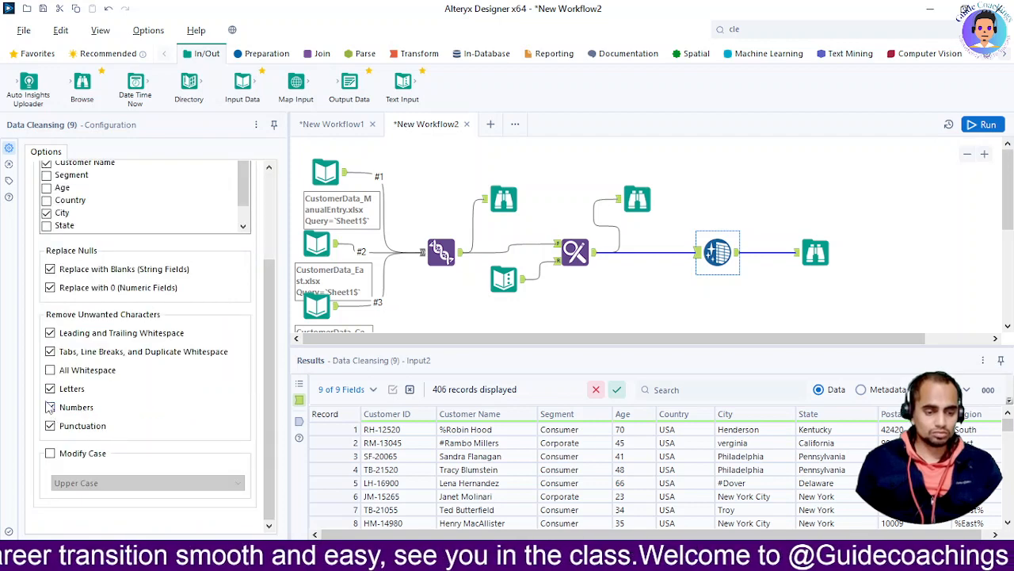
click(50, 407)
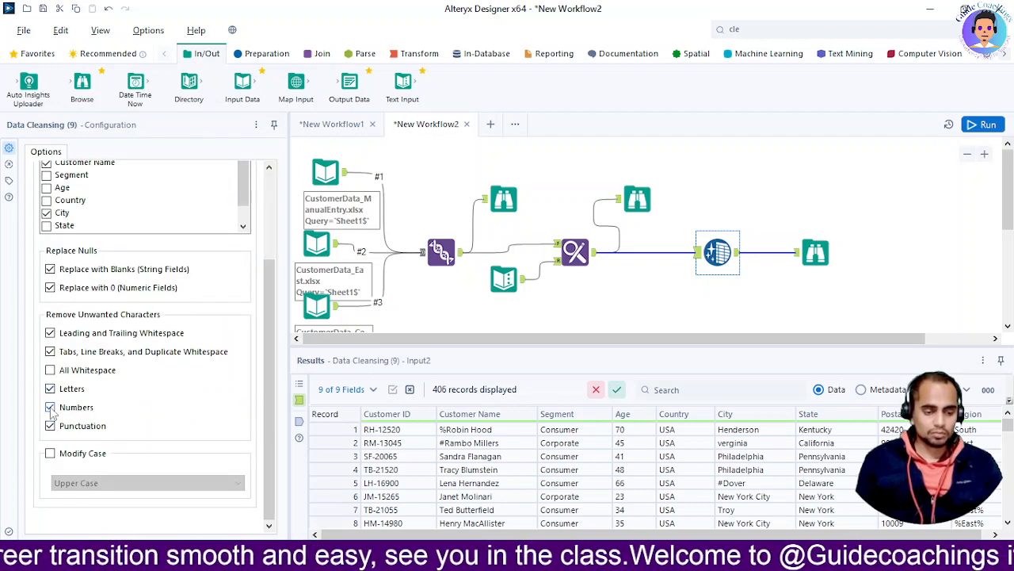
click(49, 353)
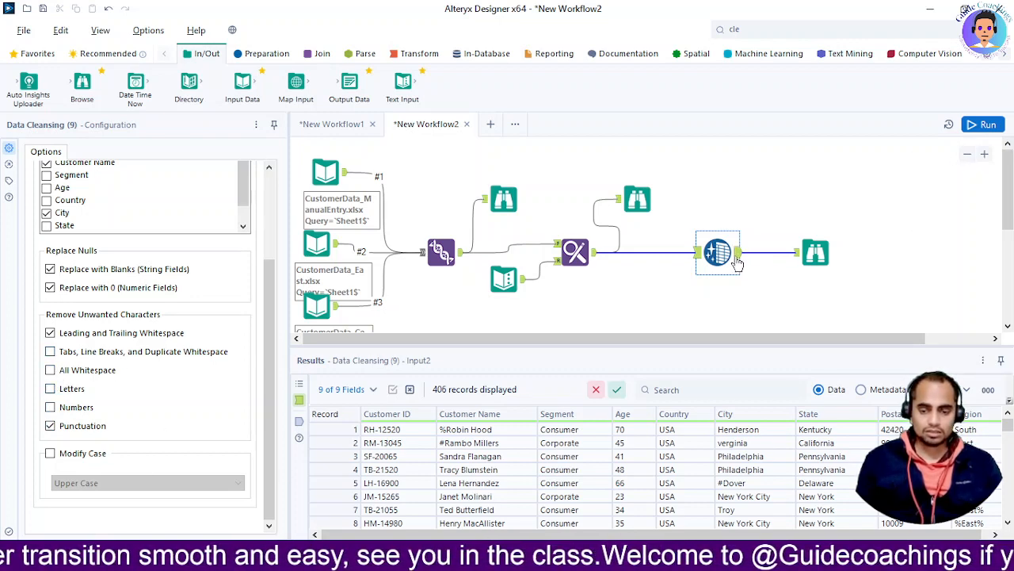
Step: Rerun the workflow and show the results of the Browse tool after Data Cleansing
click(988, 127)
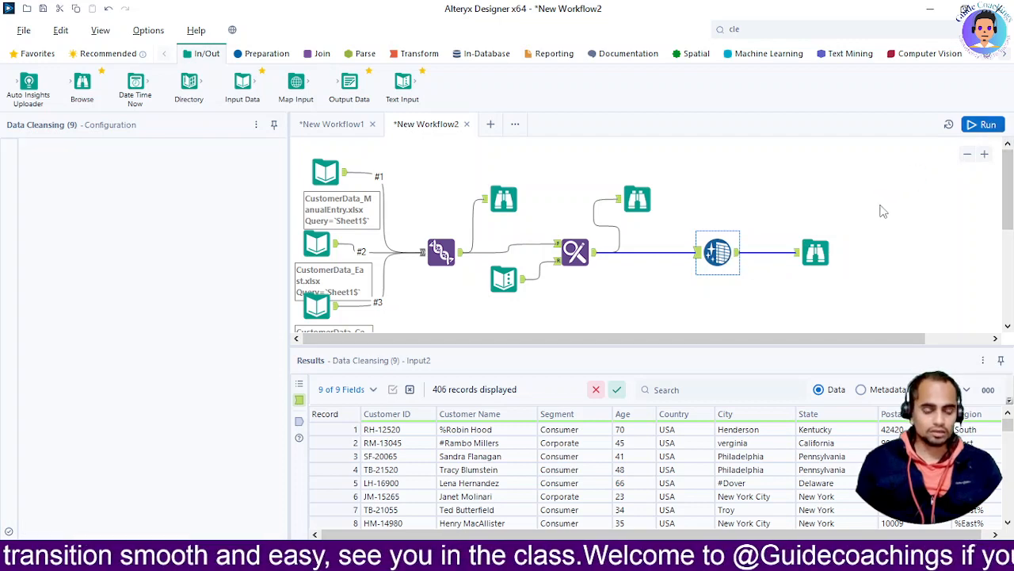
click(816, 257)
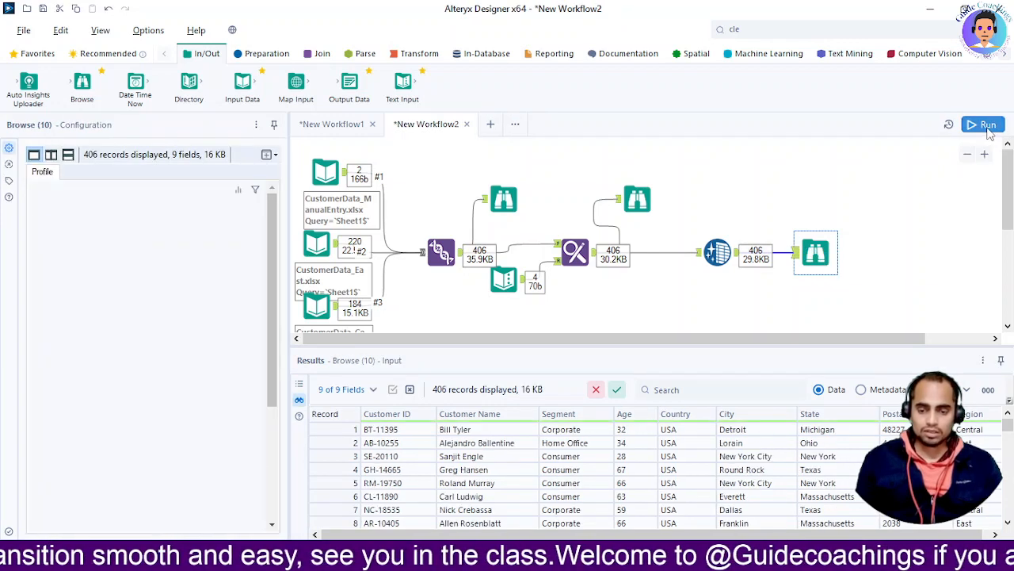
click(984, 125)
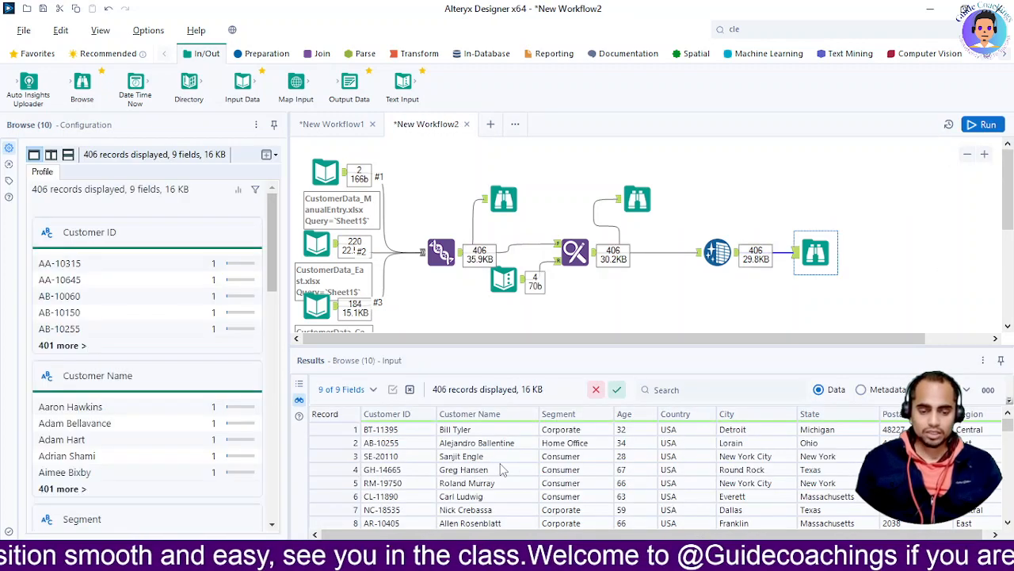
Step: Check the cleansed records for leftover special characters in the Customer Name, City and Region columns
scroll(468, 435, down, 5)
scroll(472, 443, up, 5)
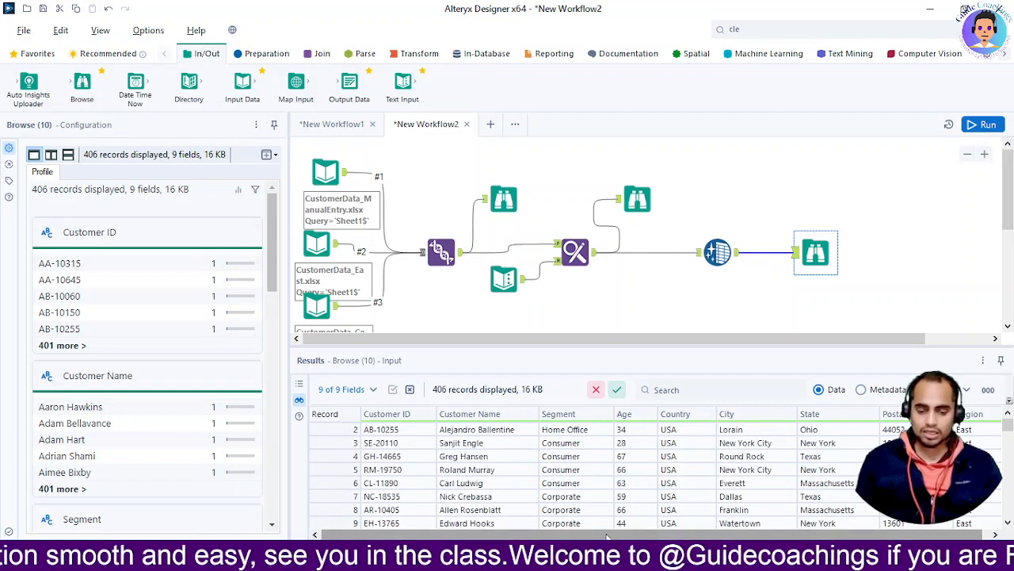
drag(607, 536, 717, 535)
scroll(973, 437, down, 10)
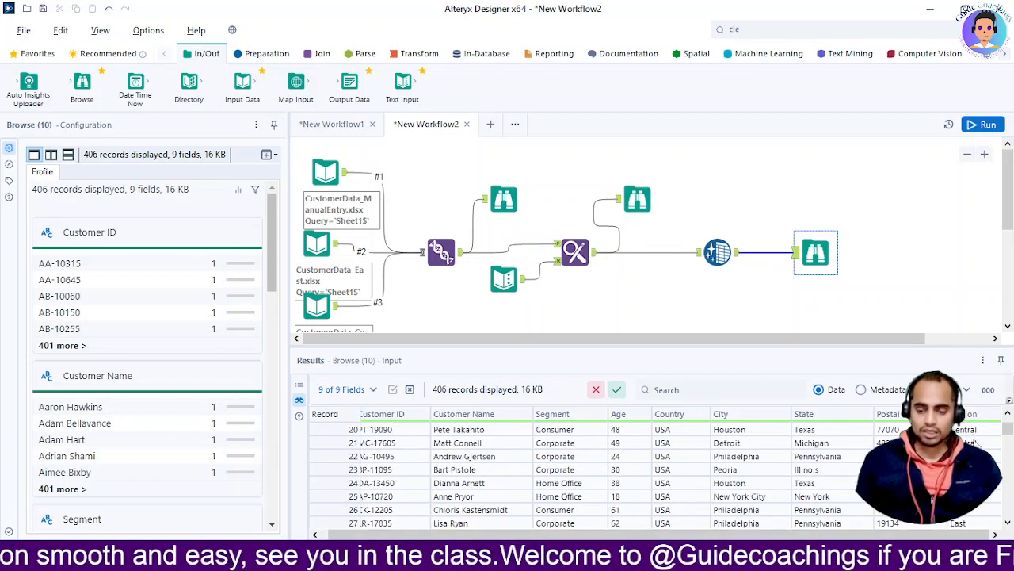
scroll(683, 441, up, 9)
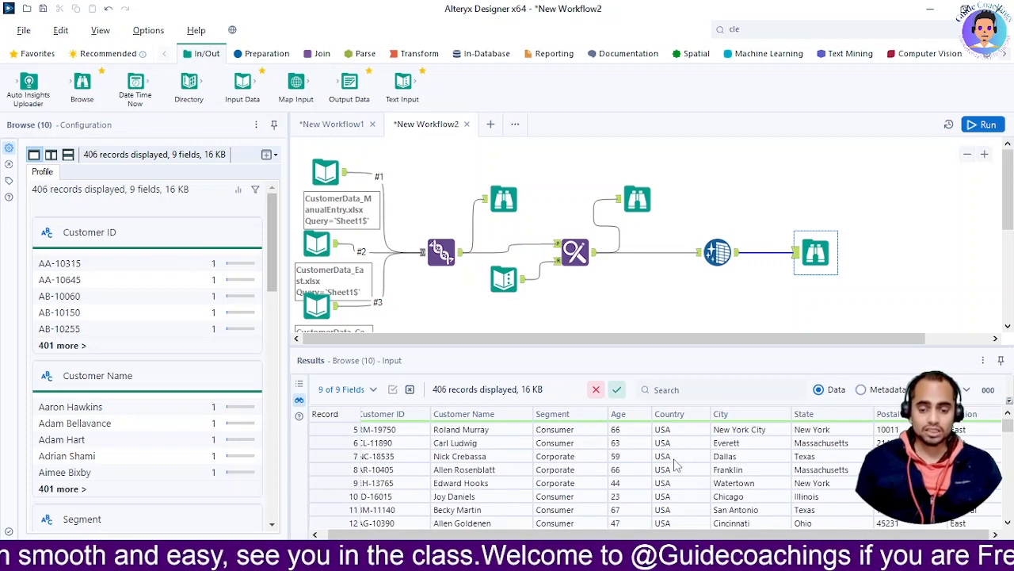
scroll(757, 444, down, 18)
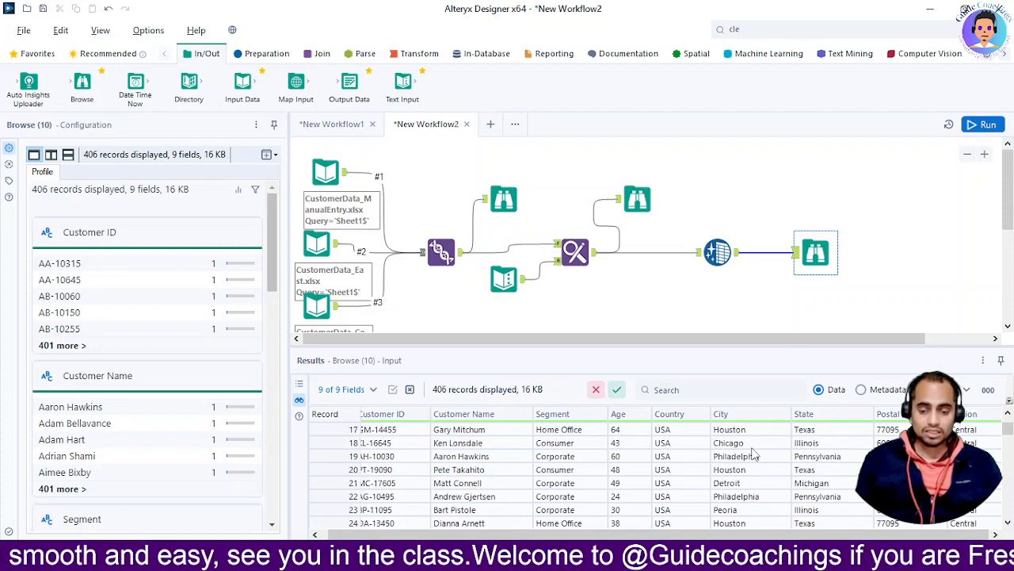
scroll(757, 463, down, 20)
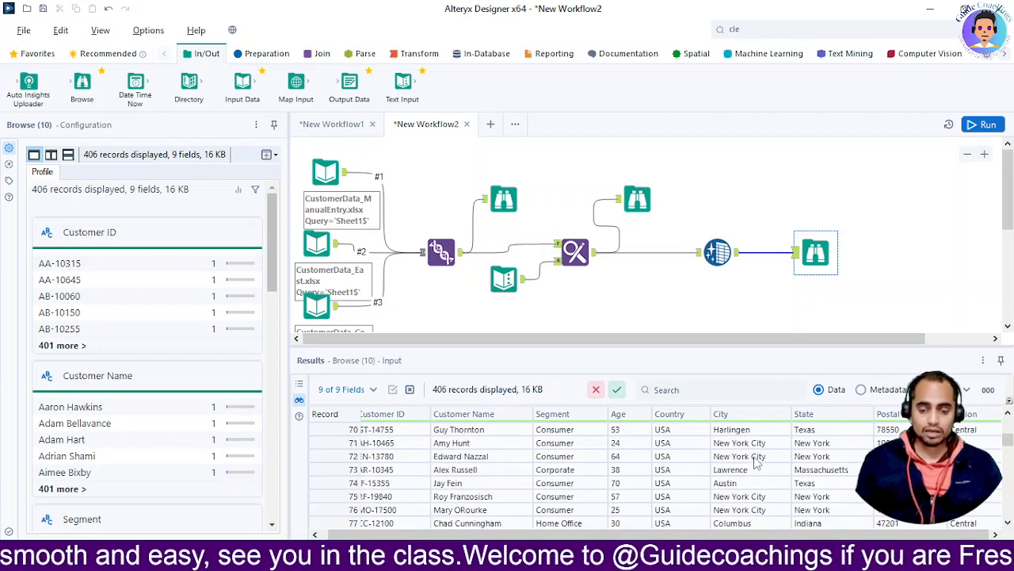
scroll(757, 464, down, 5)
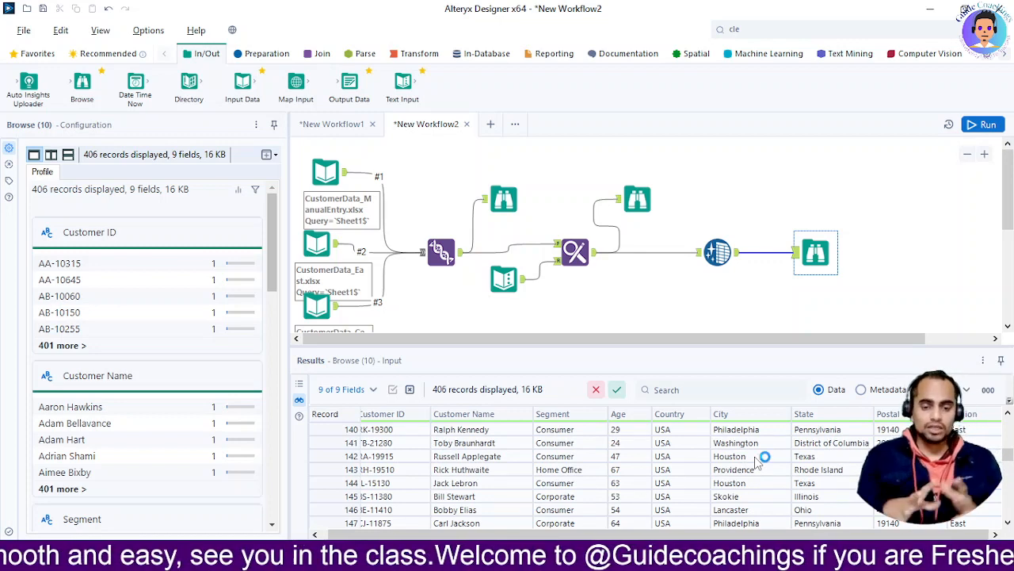
Step: Switch to the SQL YT Template presentation in Google Slides to view the data-cleaning notes
key(alt+Tab)
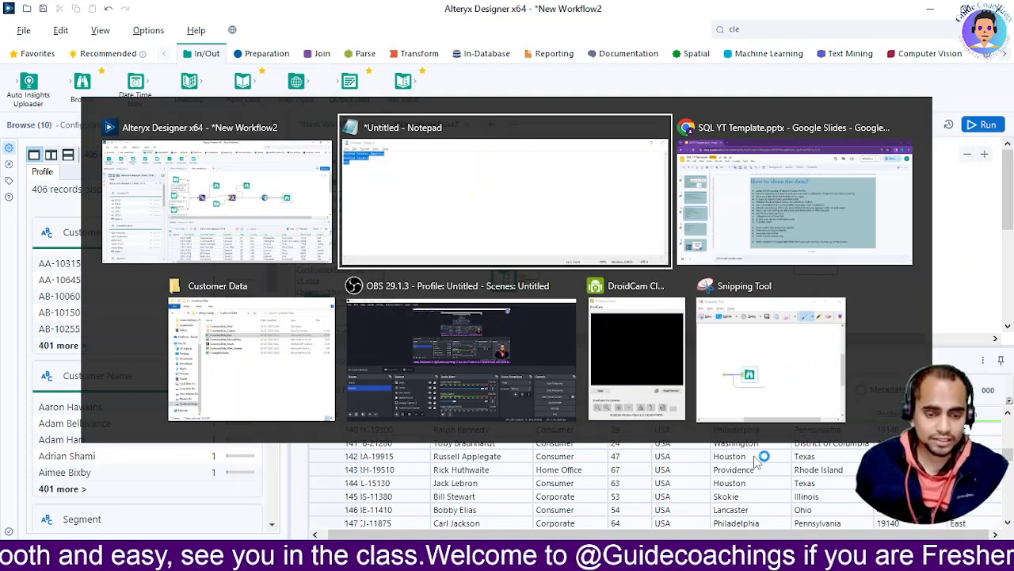
key(alt+Tab)
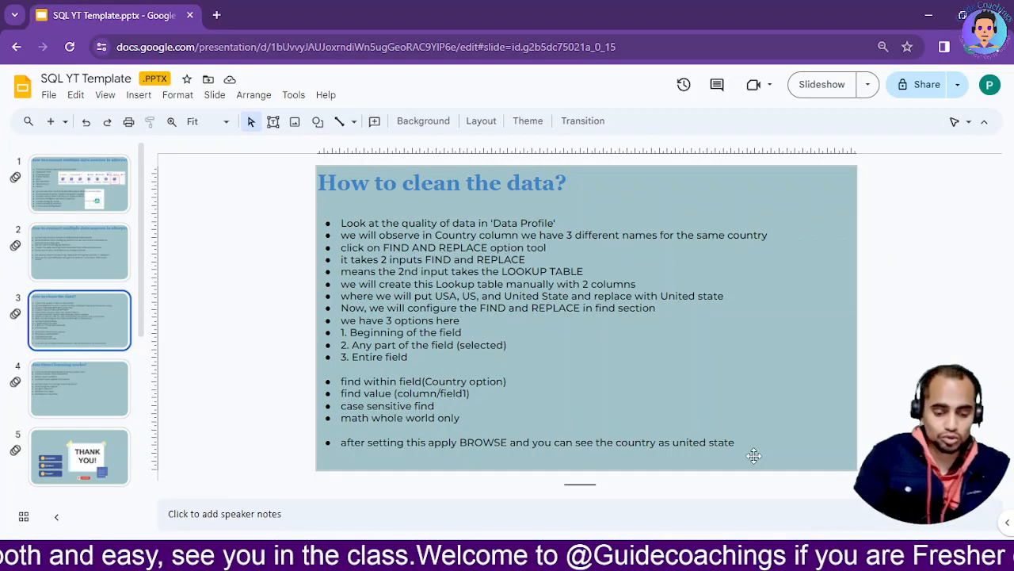